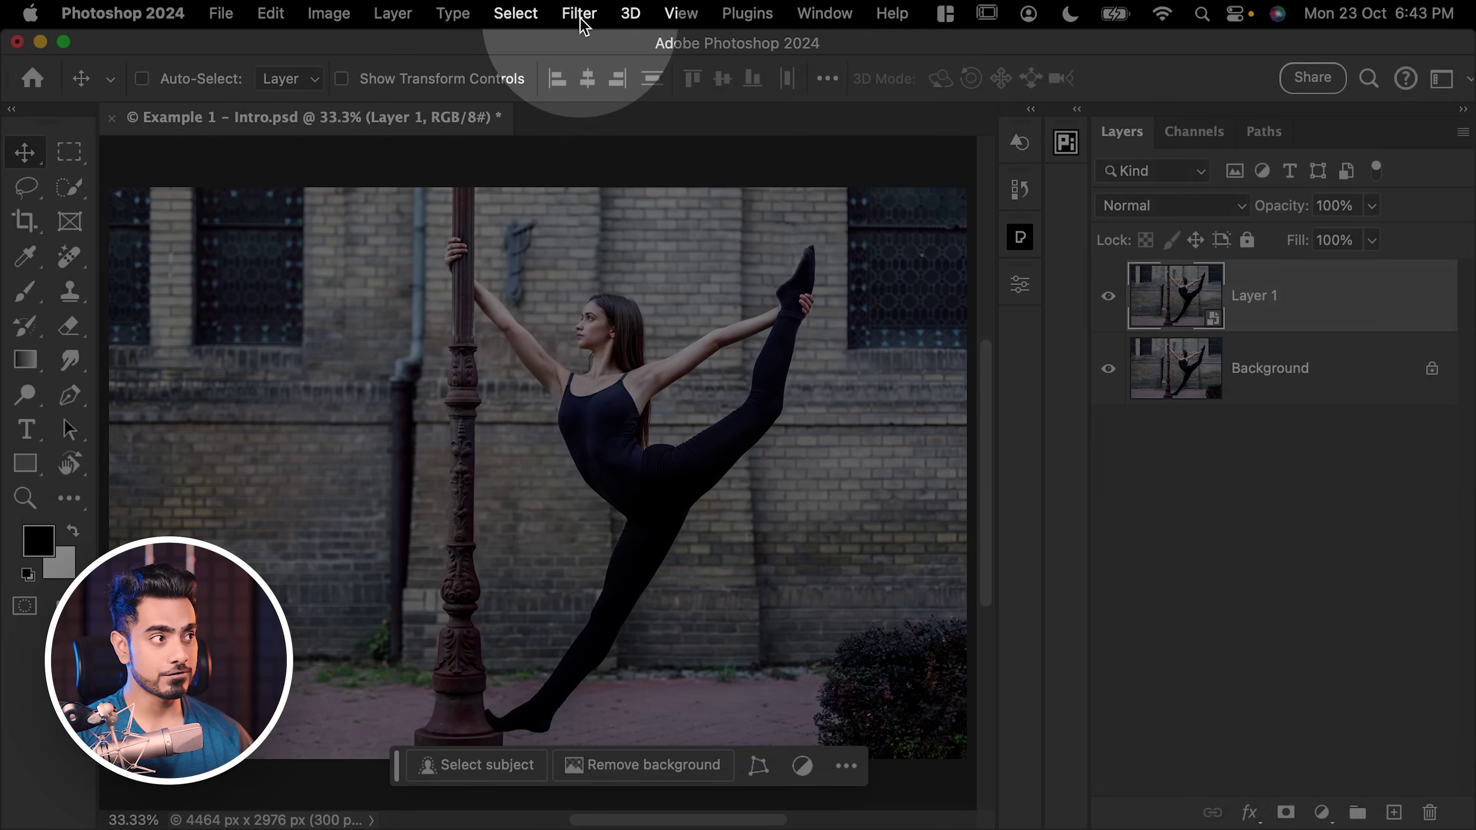
# Open the dancer photo layer in the Camera Raw filter and scroll down to Lens Blur
pyautogui.click(580, 13)
pyautogui.click(653, 187)
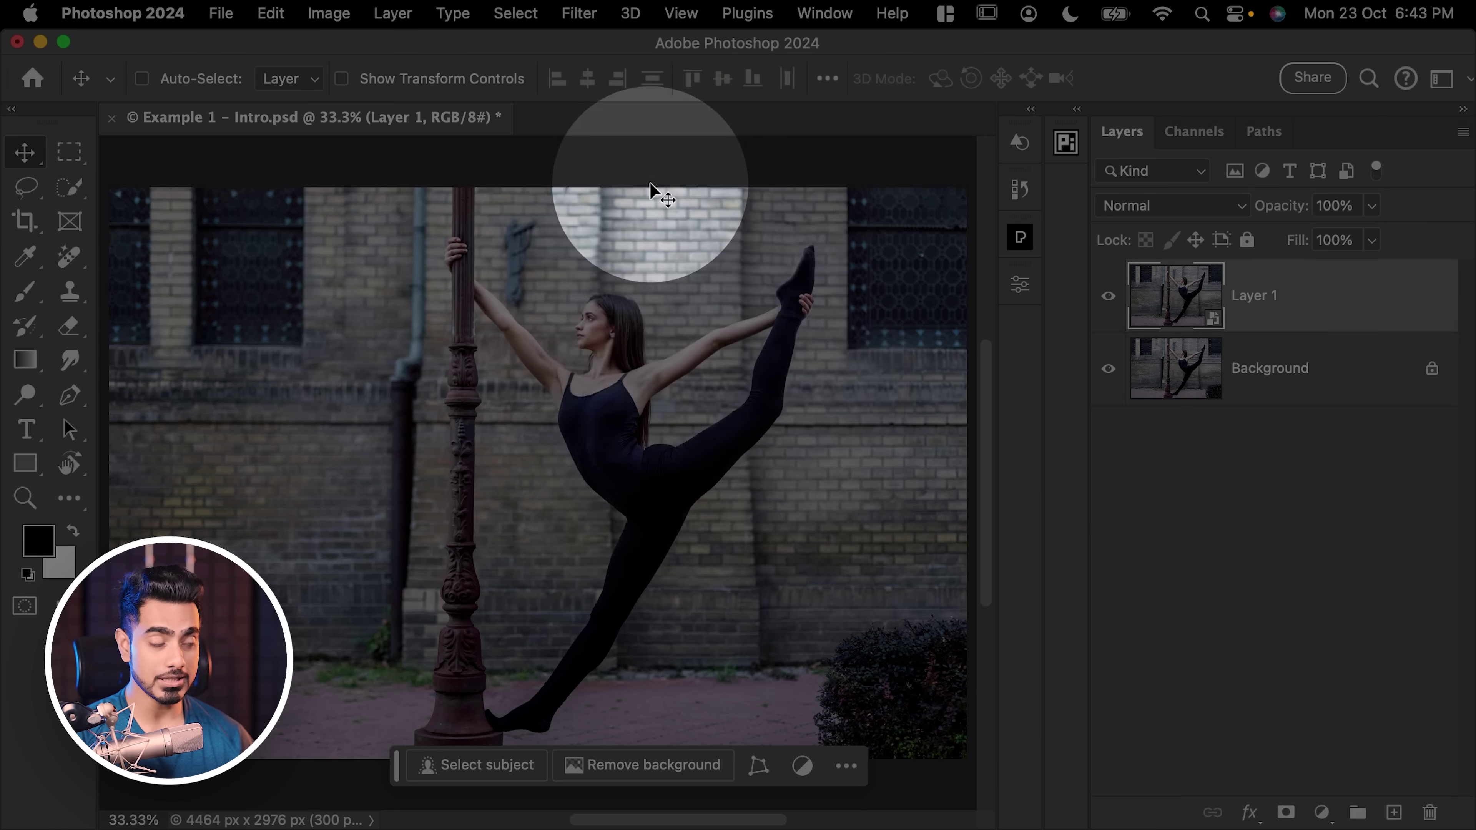
pyautogui.moveTo(1423, 366); pyautogui.dragTo(1423, 517)
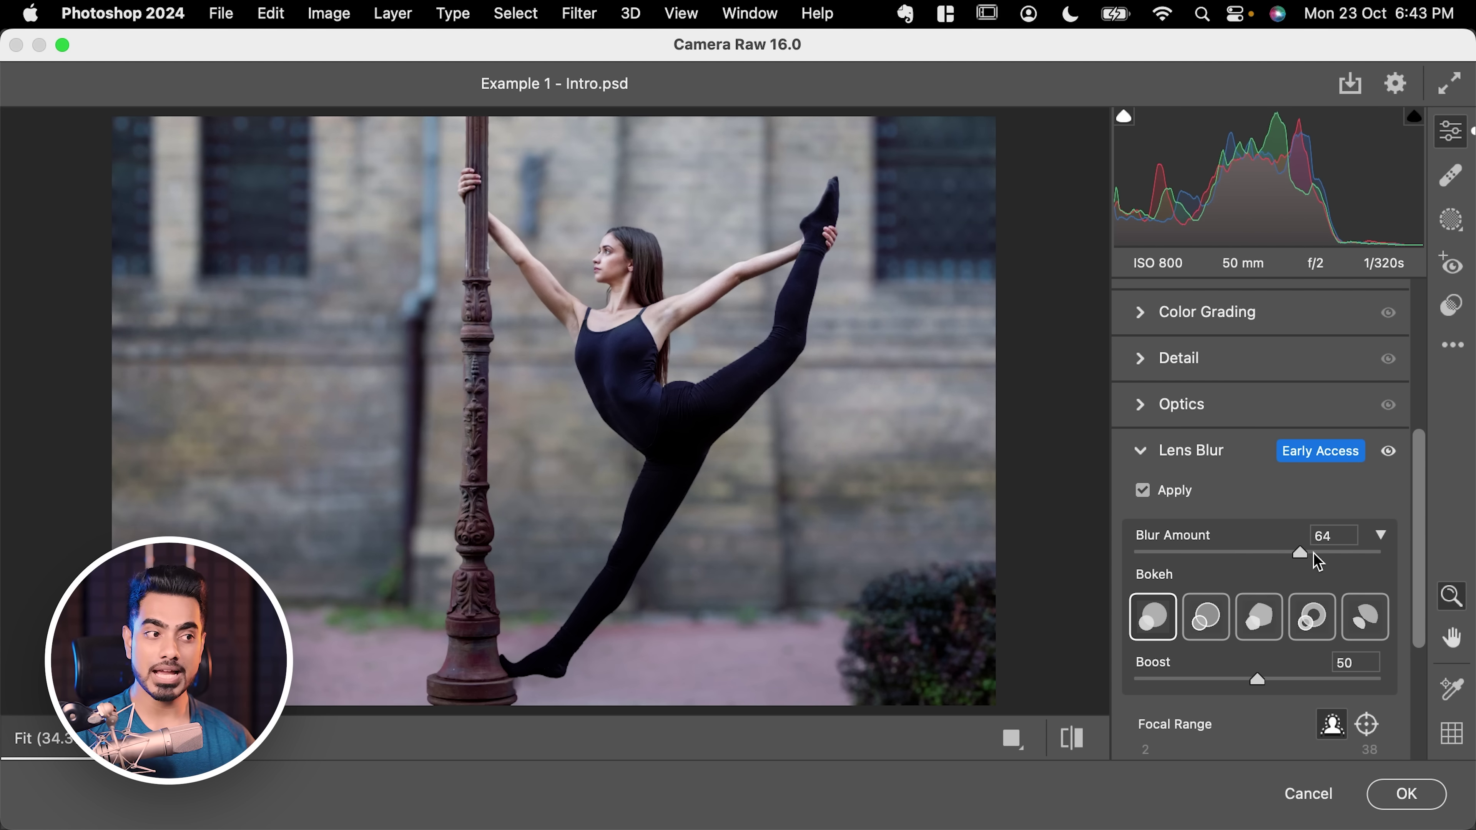
# Set Blur Amount to 91 and move the Lens Blur focus from the brick wall onto the dancer
pyautogui.moveTo(1358, 554); pyautogui.dragTo(1363, 555)
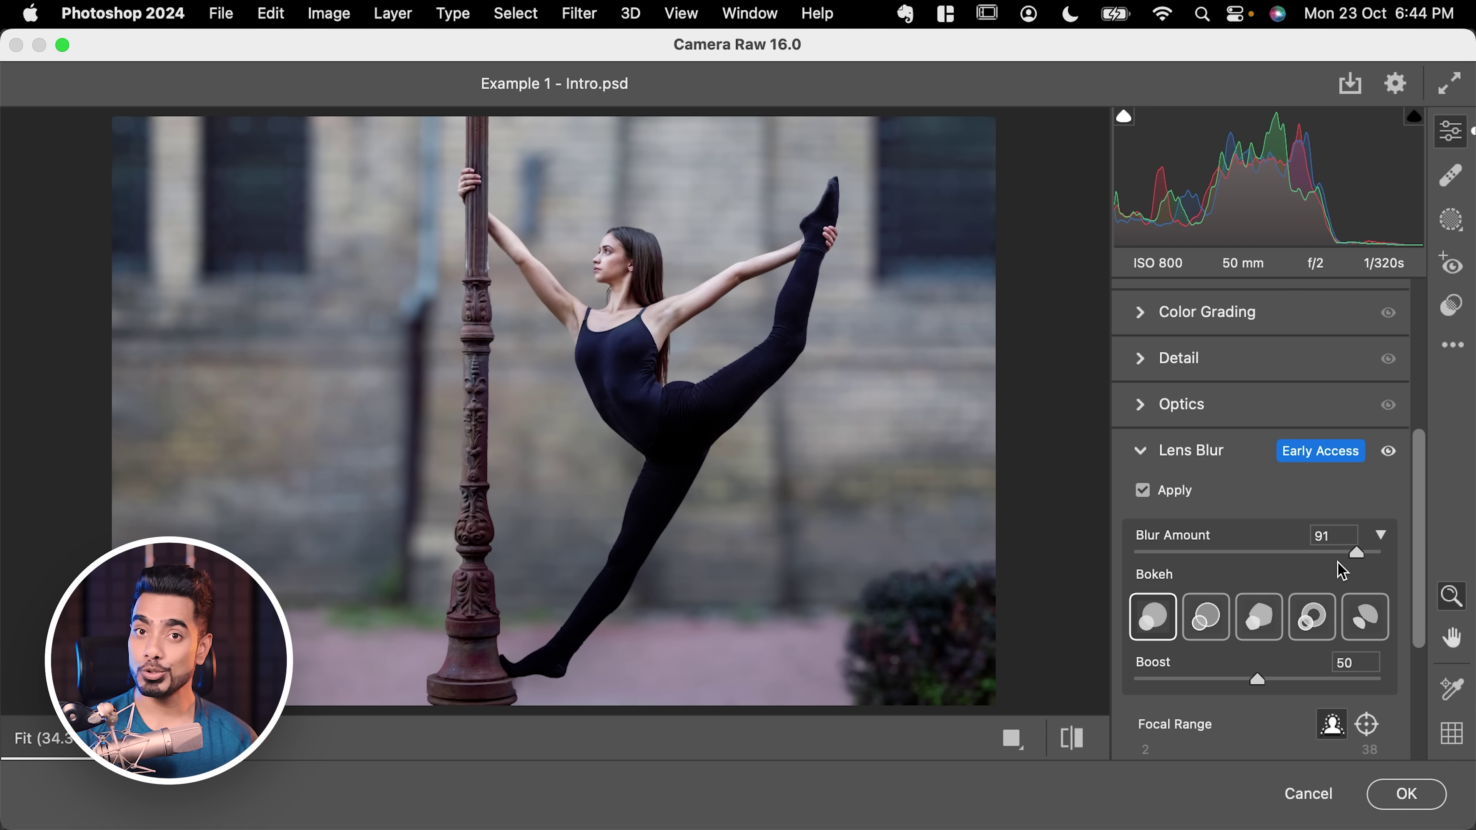
pyautogui.scroll(-5, 1385, 700)
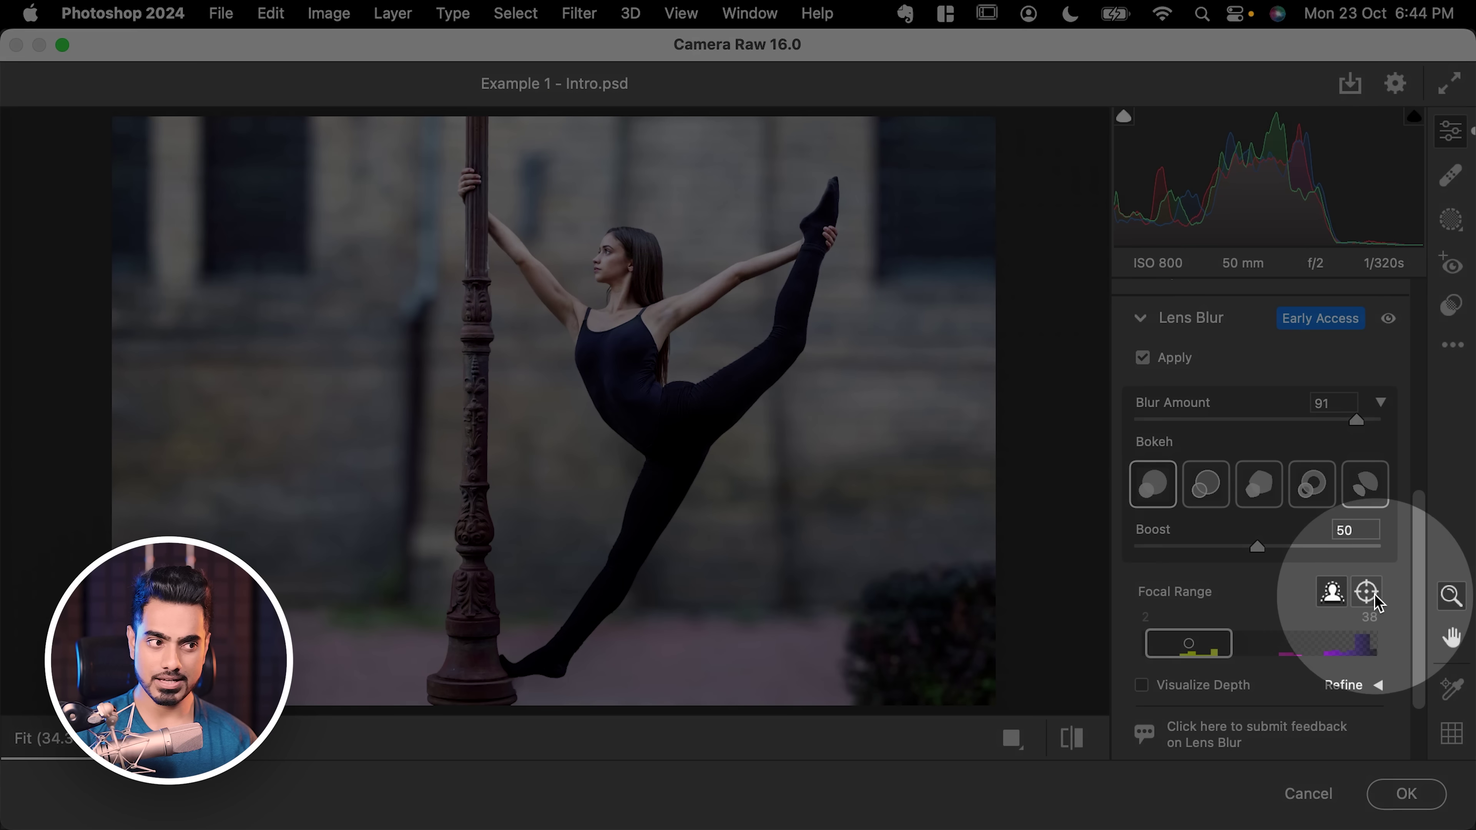
pyautogui.click(1373, 598)
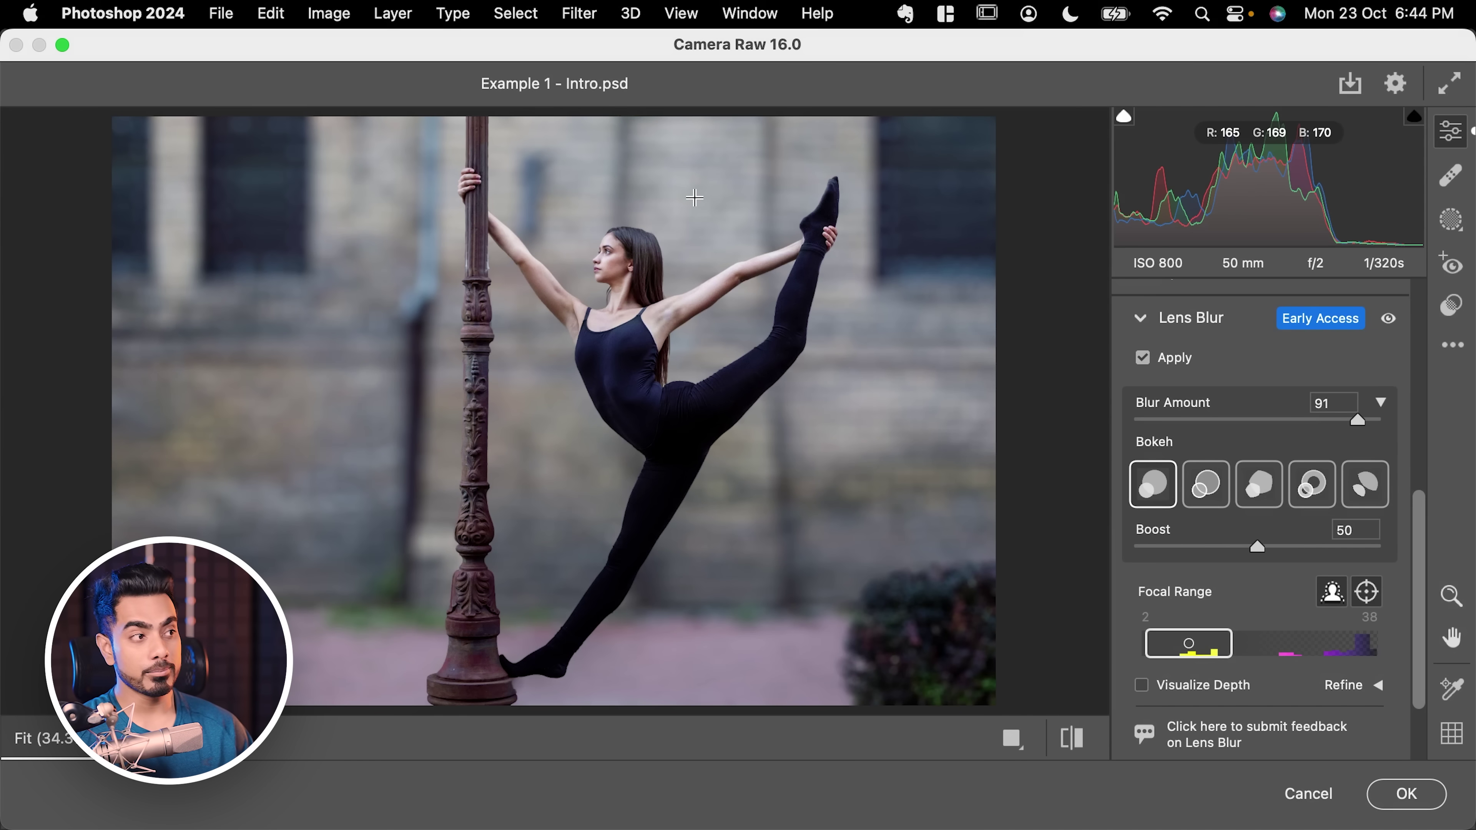
pyautogui.click(694, 198)
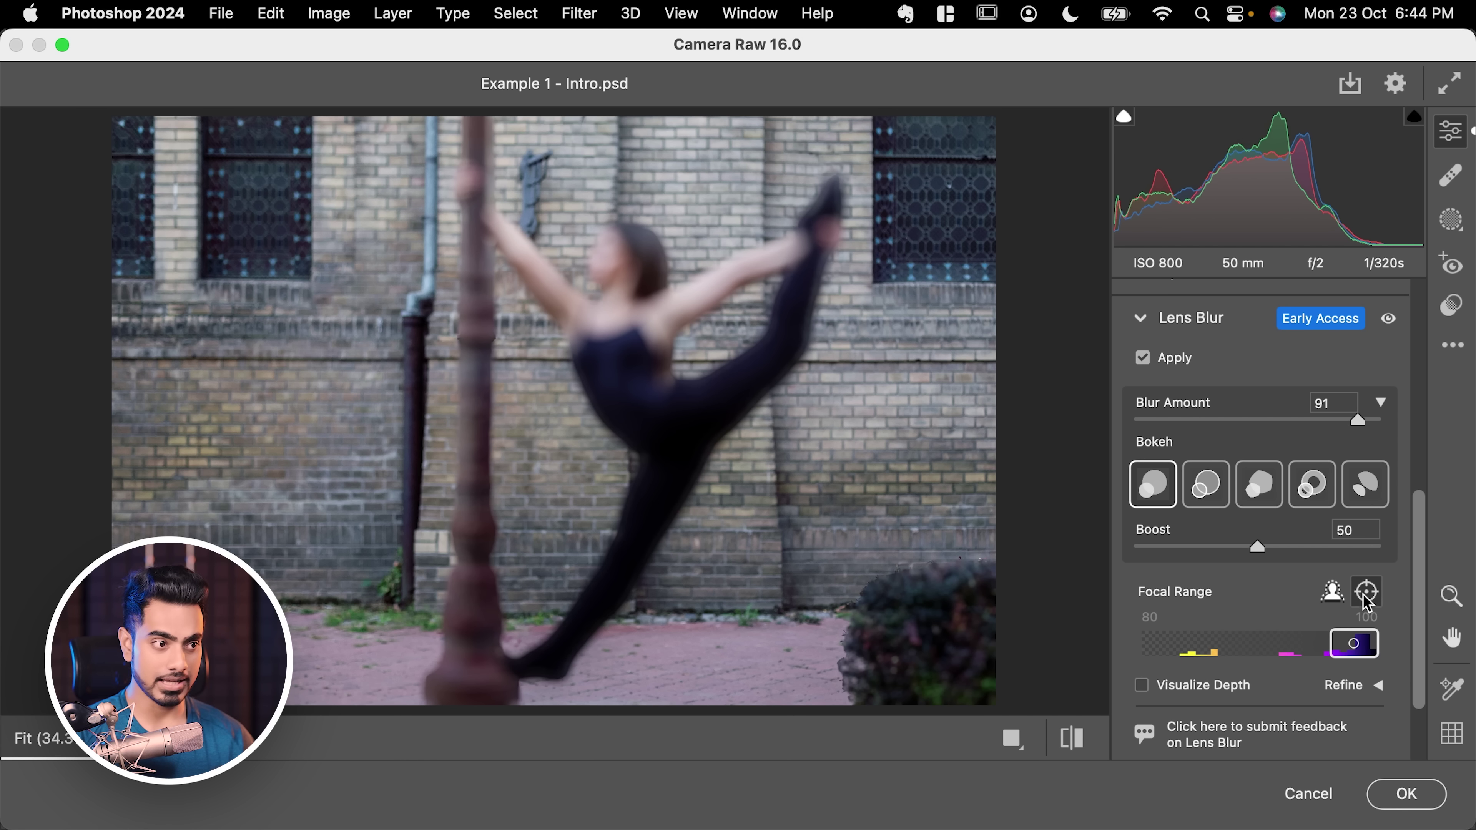
pyautogui.click(619, 285)
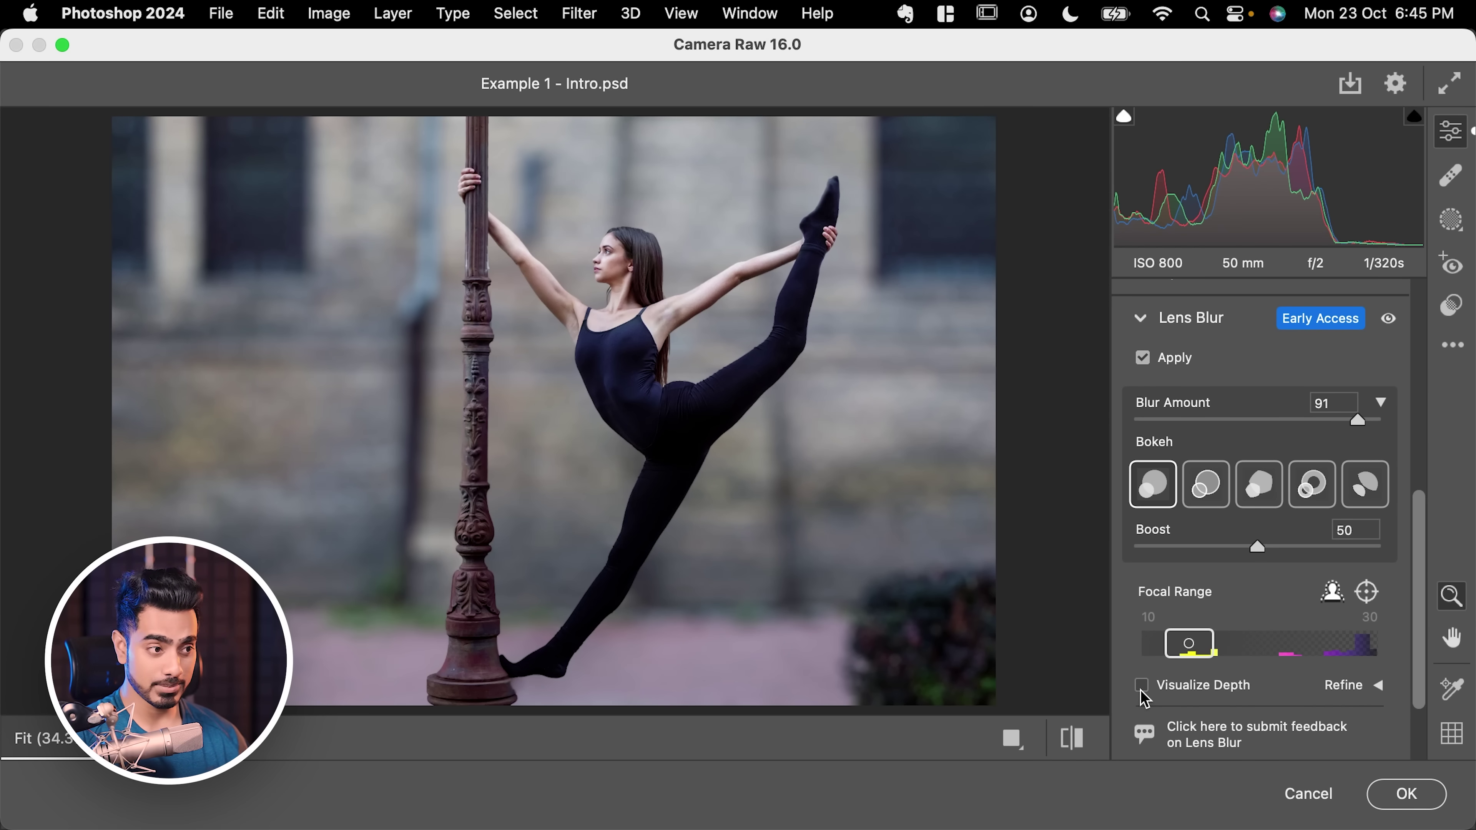
pyautogui.click(1141, 686)
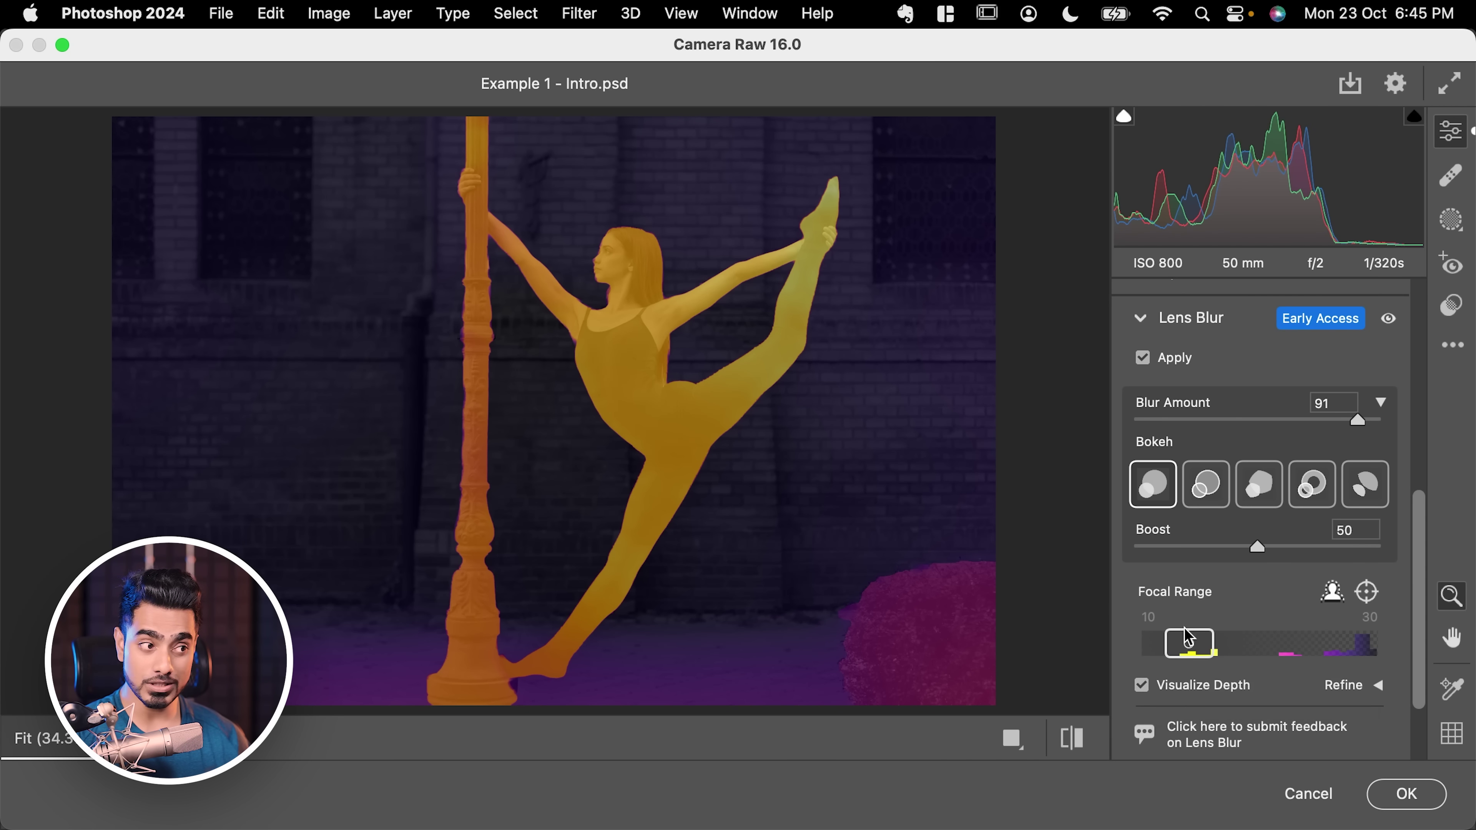
pyautogui.click(1143, 686)
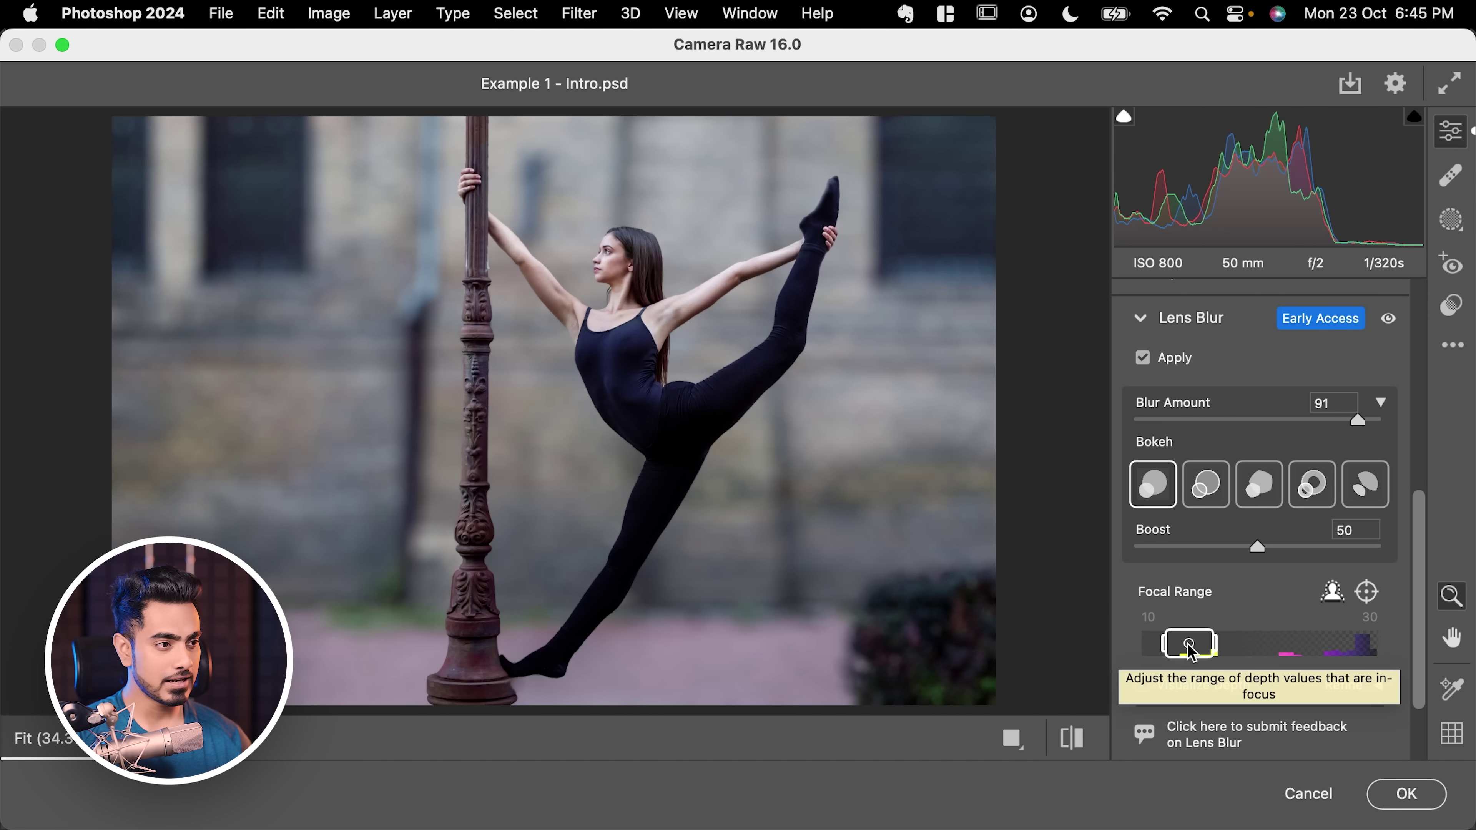
pyautogui.moveTo(1189, 651)
pyautogui.mouseDown()
pyautogui.moveTo(1331, 647)
pyautogui.moveTo(1205, 649)
pyautogui.mouseUp()
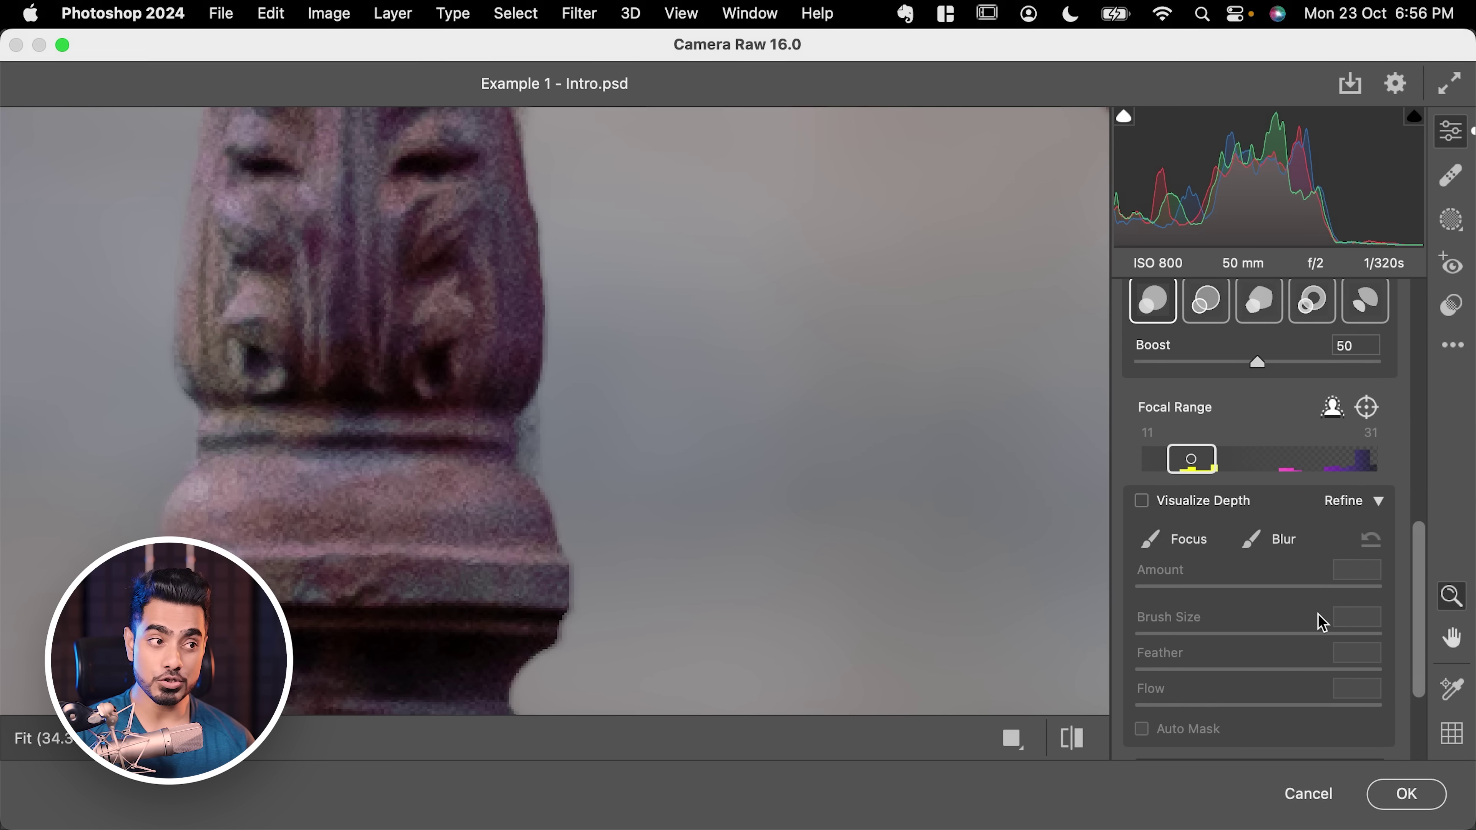
# Switch the refine brush to Blur, raise its amount to 92, and fit the photo in view
pyautogui.click(1270, 541)
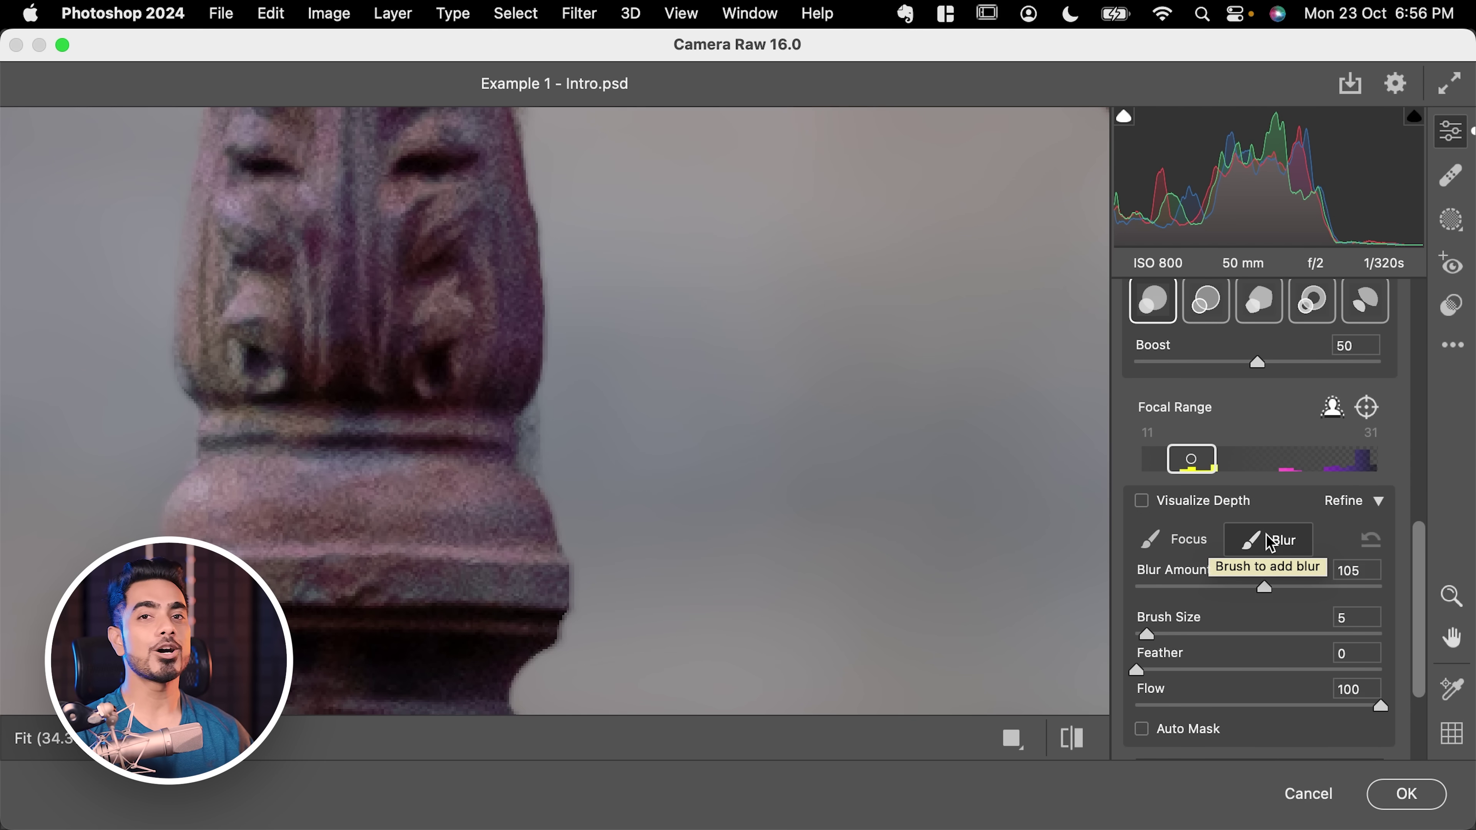
pyautogui.moveTo(1264, 589); pyautogui.dragTo(1291, 590)
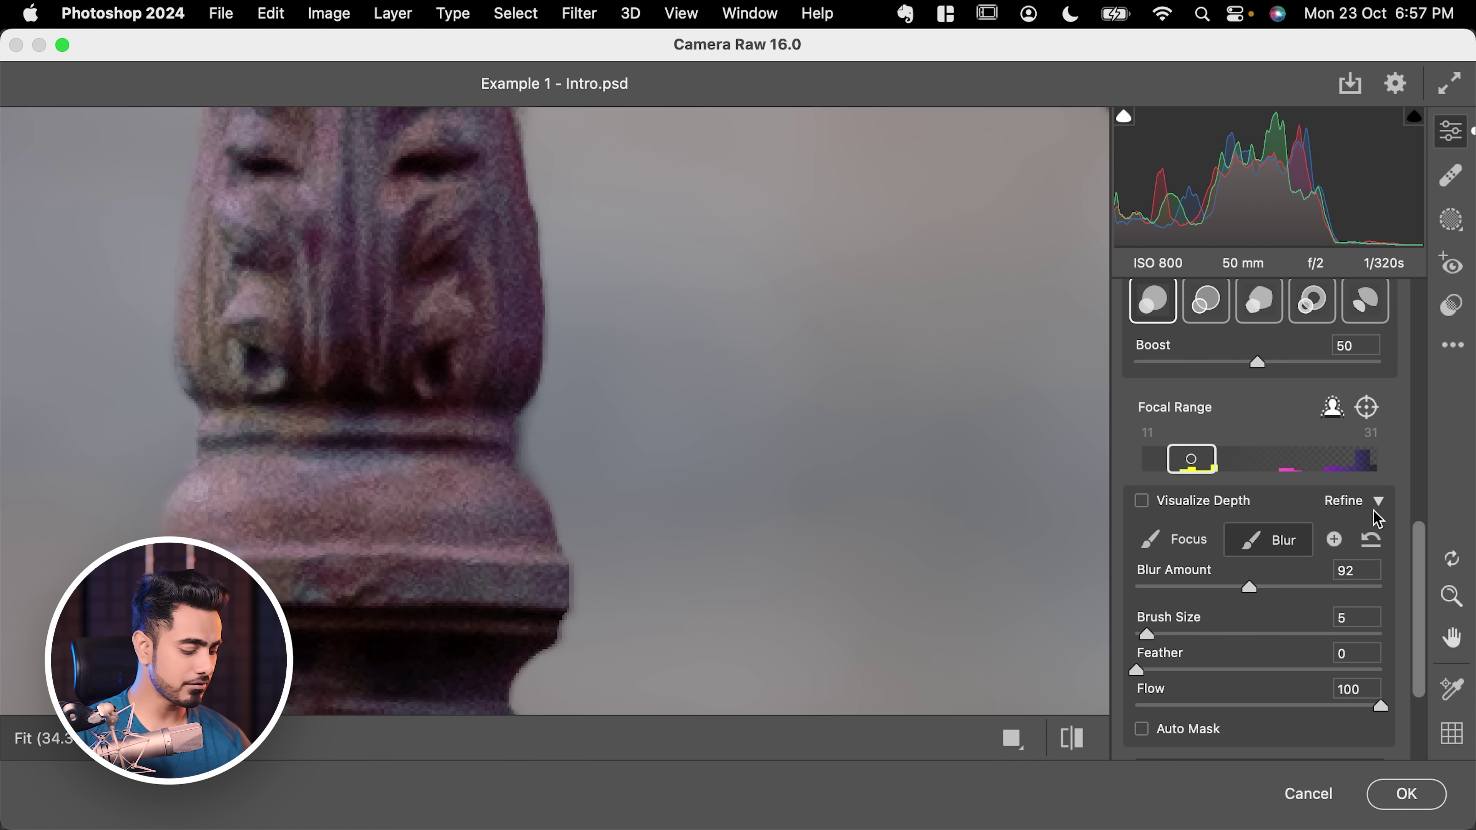
pyautogui.press('super+0')
pyautogui.scroll(5, 1383, 512)
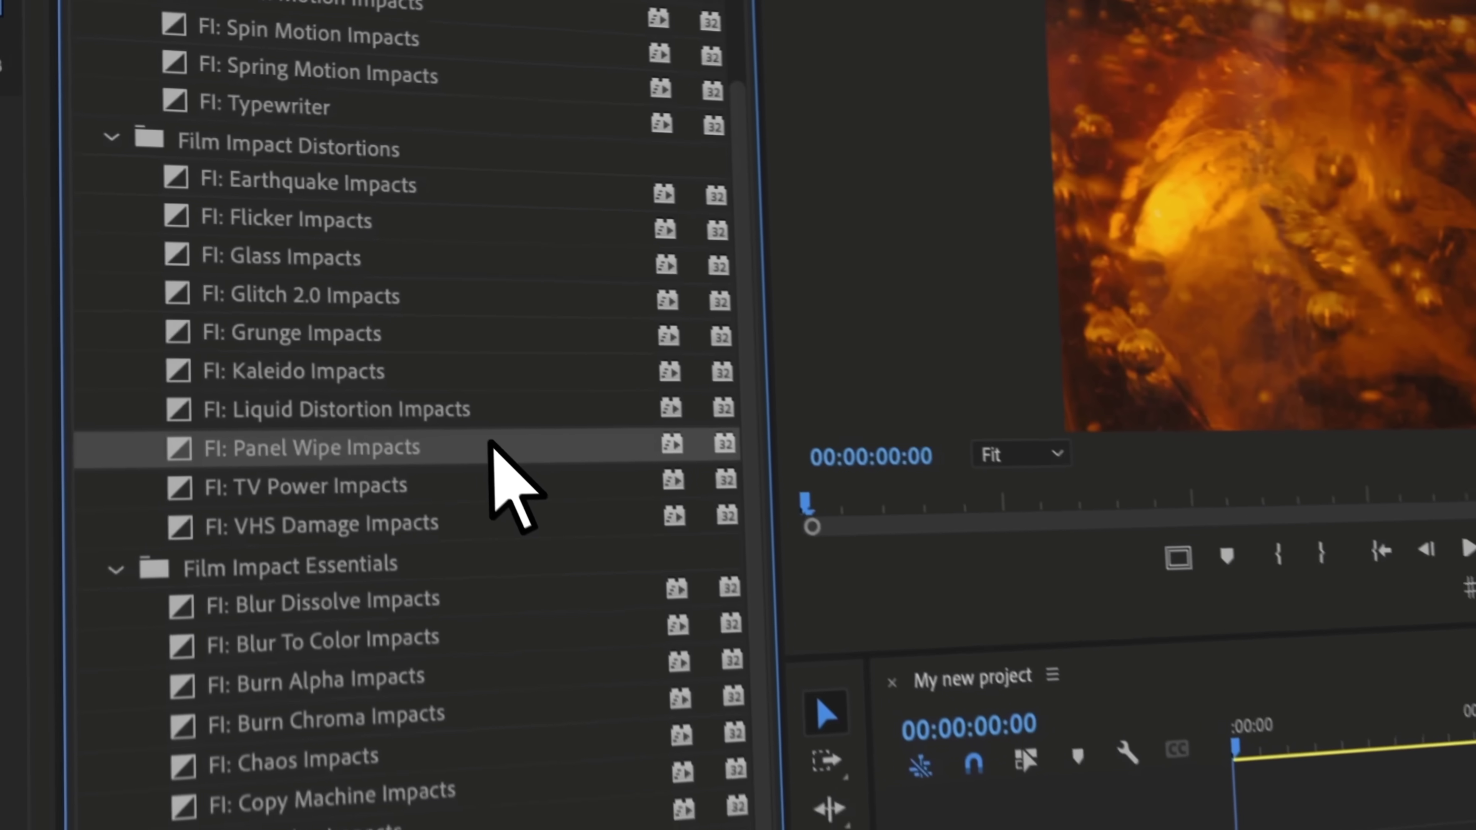
# Place FI: Panel Wipe Impacts on the cut between the two timeline clips
pyautogui.moveTo(494, 451); pyautogui.dragTo(1211, 724)
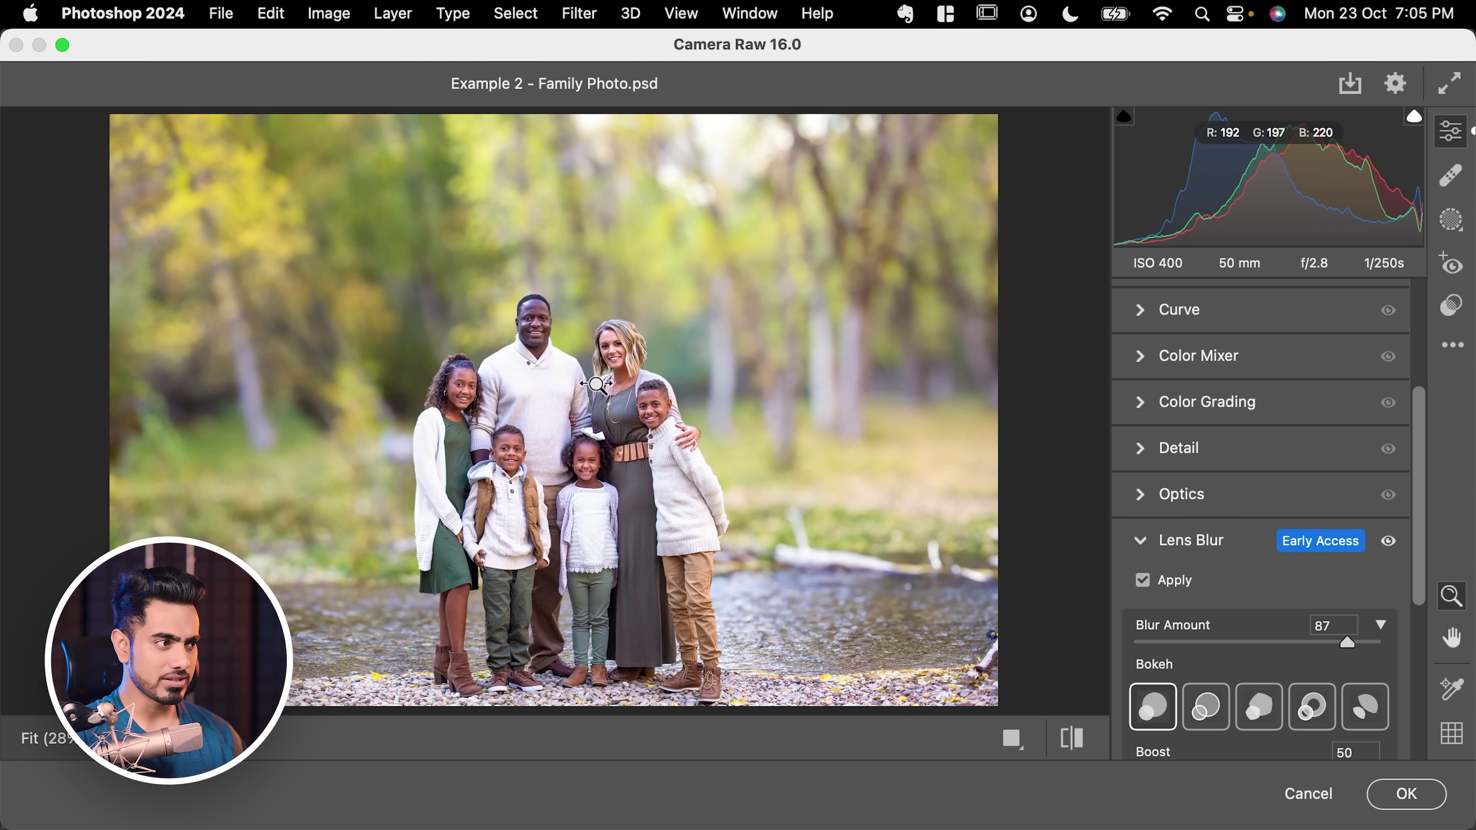
# Zoom the Lens Blur preview in on the woman's neck and necklace
pyautogui.click(614, 377)
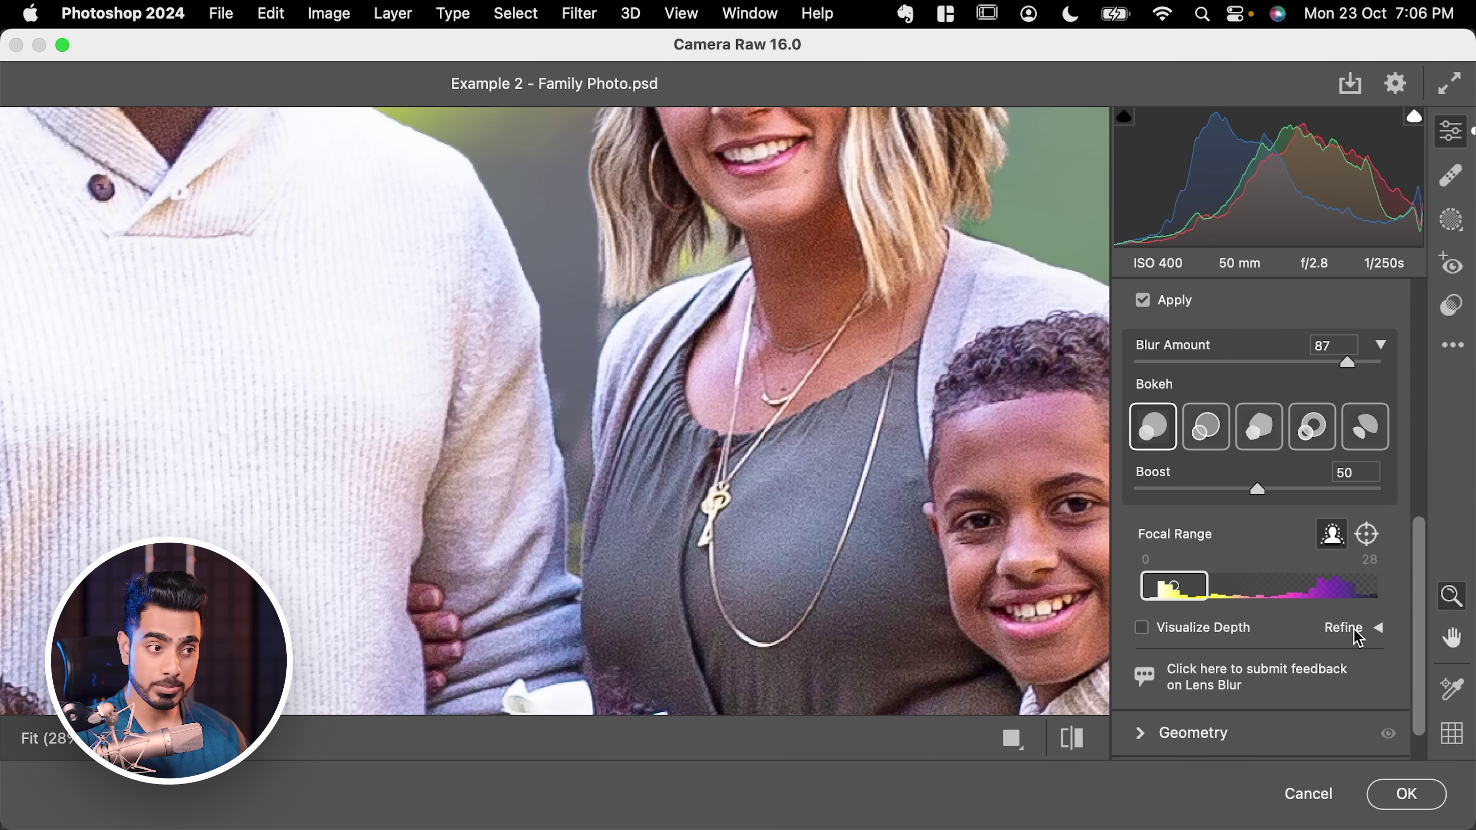
# Expand Refine, choose the Blur brush and shrink its size to 2
pyautogui.click(1355, 629)
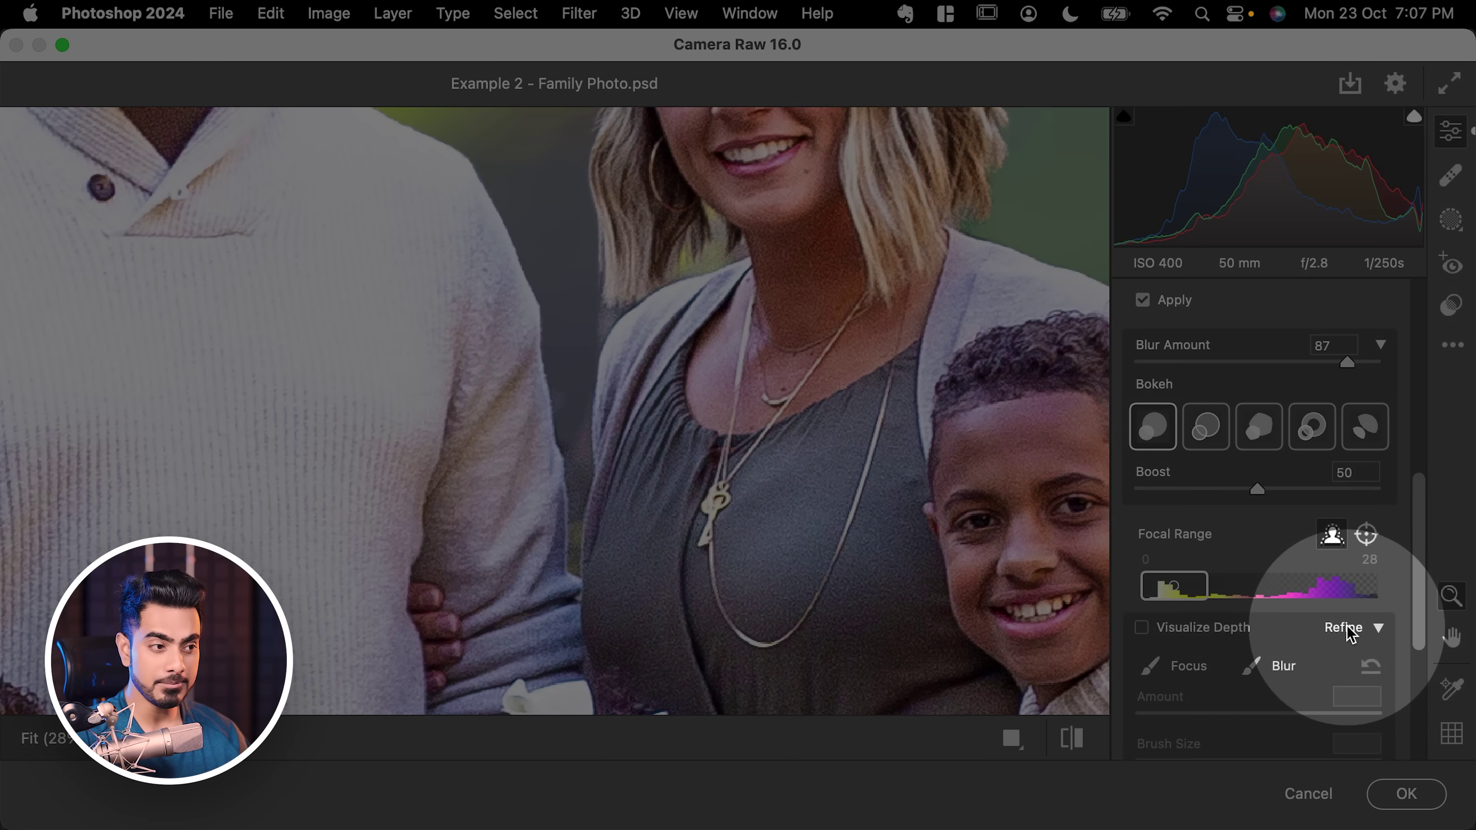
pyautogui.scroll(-1, 1354, 634)
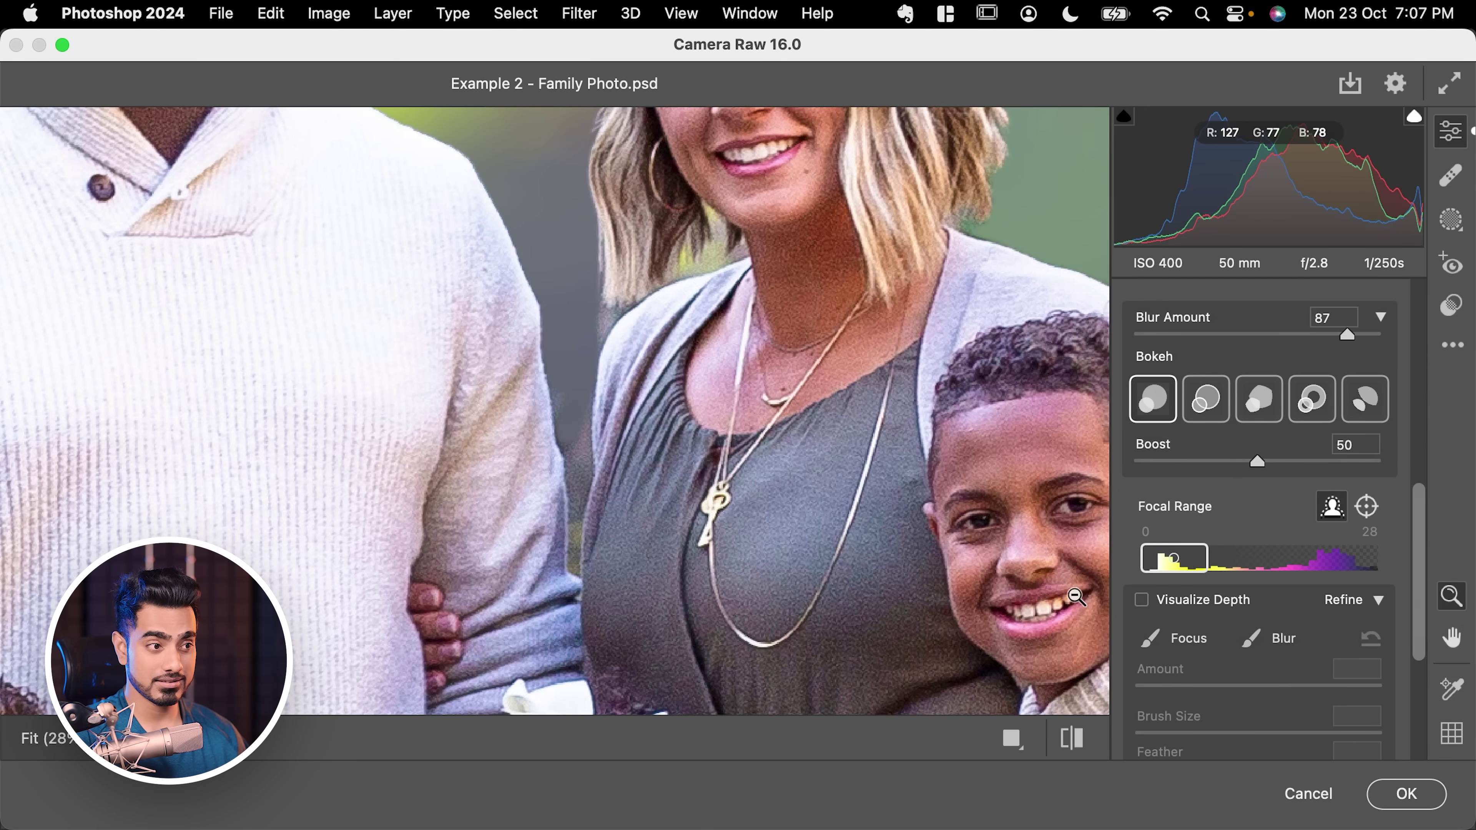
pyautogui.click(1253, 652)
pyautogui.press('[')
pyautogui.press('[')
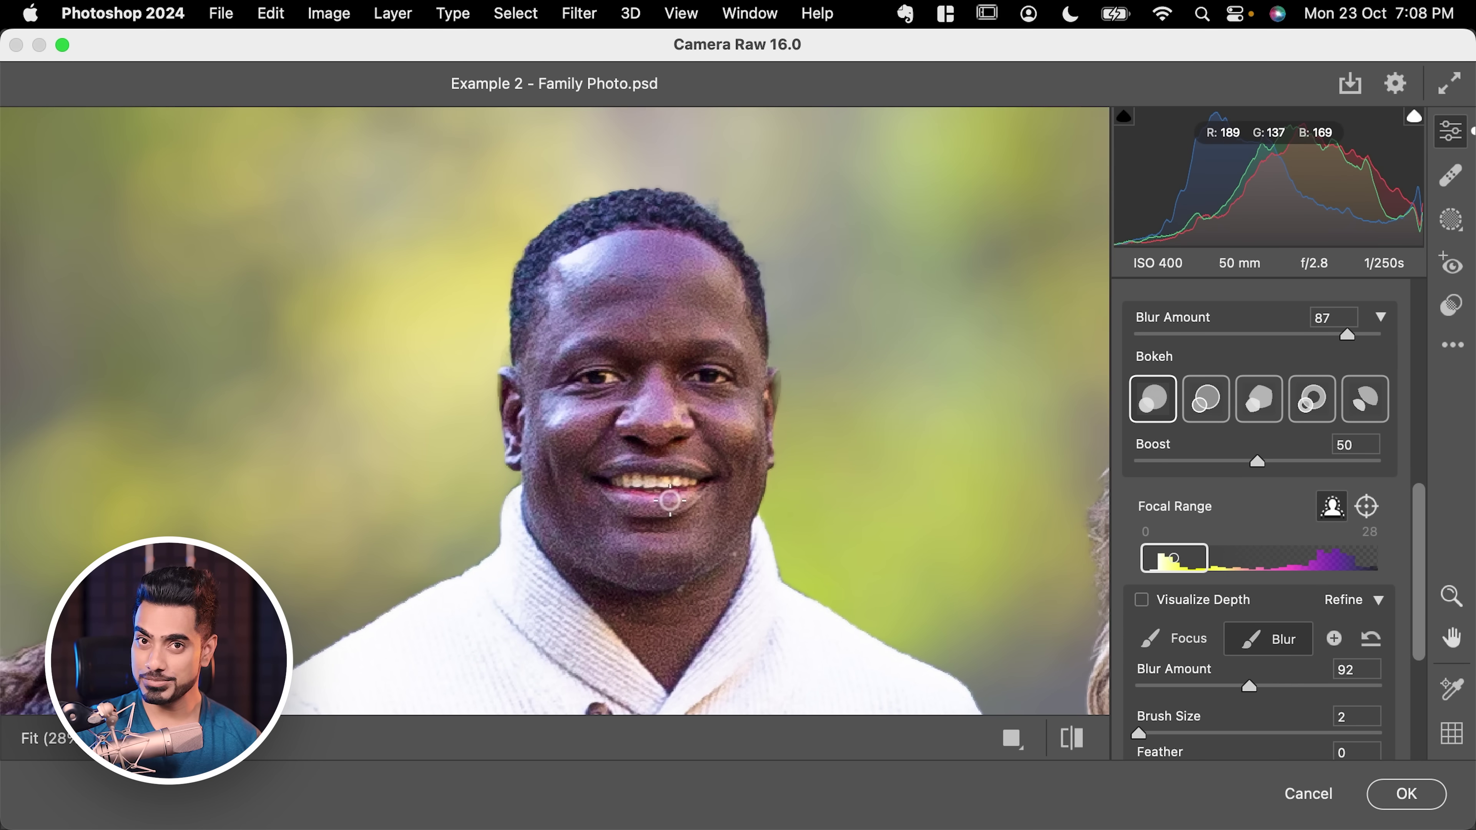
# Pan and zoom in on the man's face to check the blur edges
pyautogui.scroll(-10, 757, 468)
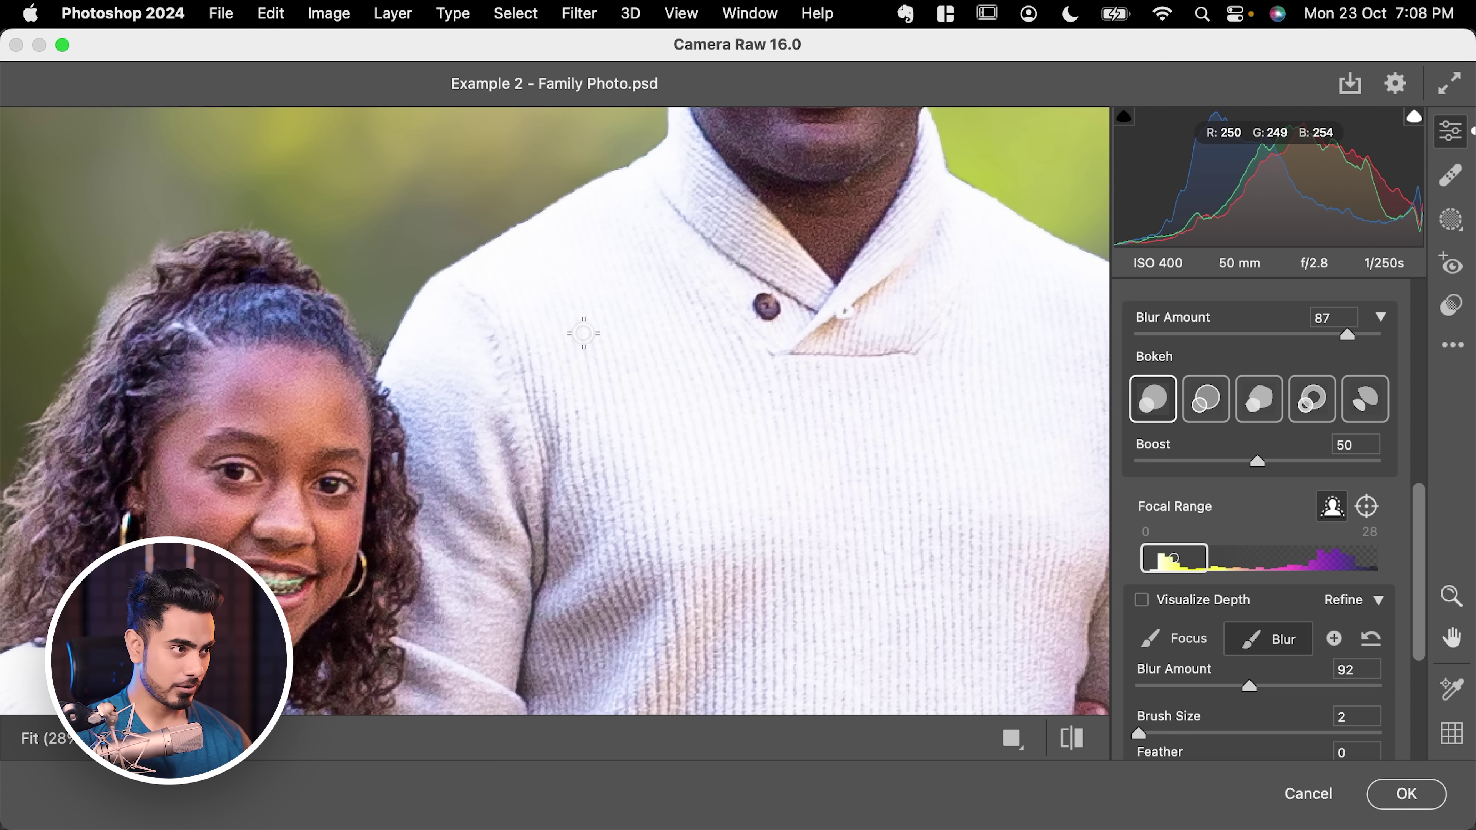
pyautogui.scroll(-5, 664, 509)
pyautogui.scroll(10, 388, 419)
pyautogui.moveTo(521, 498); pyautogui.dragTo(326, 578)
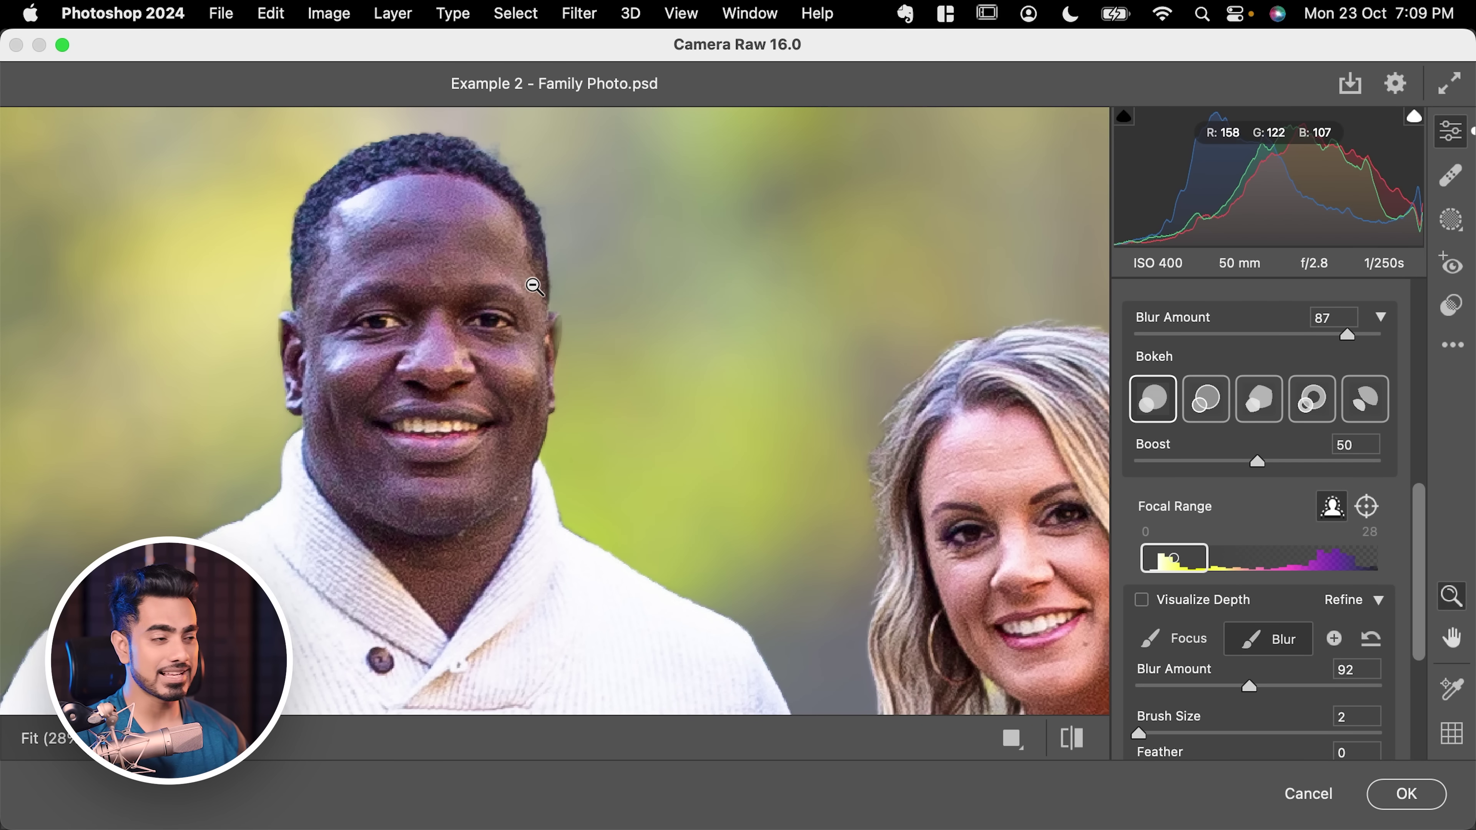
pyautogui.moveTo(528, 282); pyautogui.dragTo(581, 265)
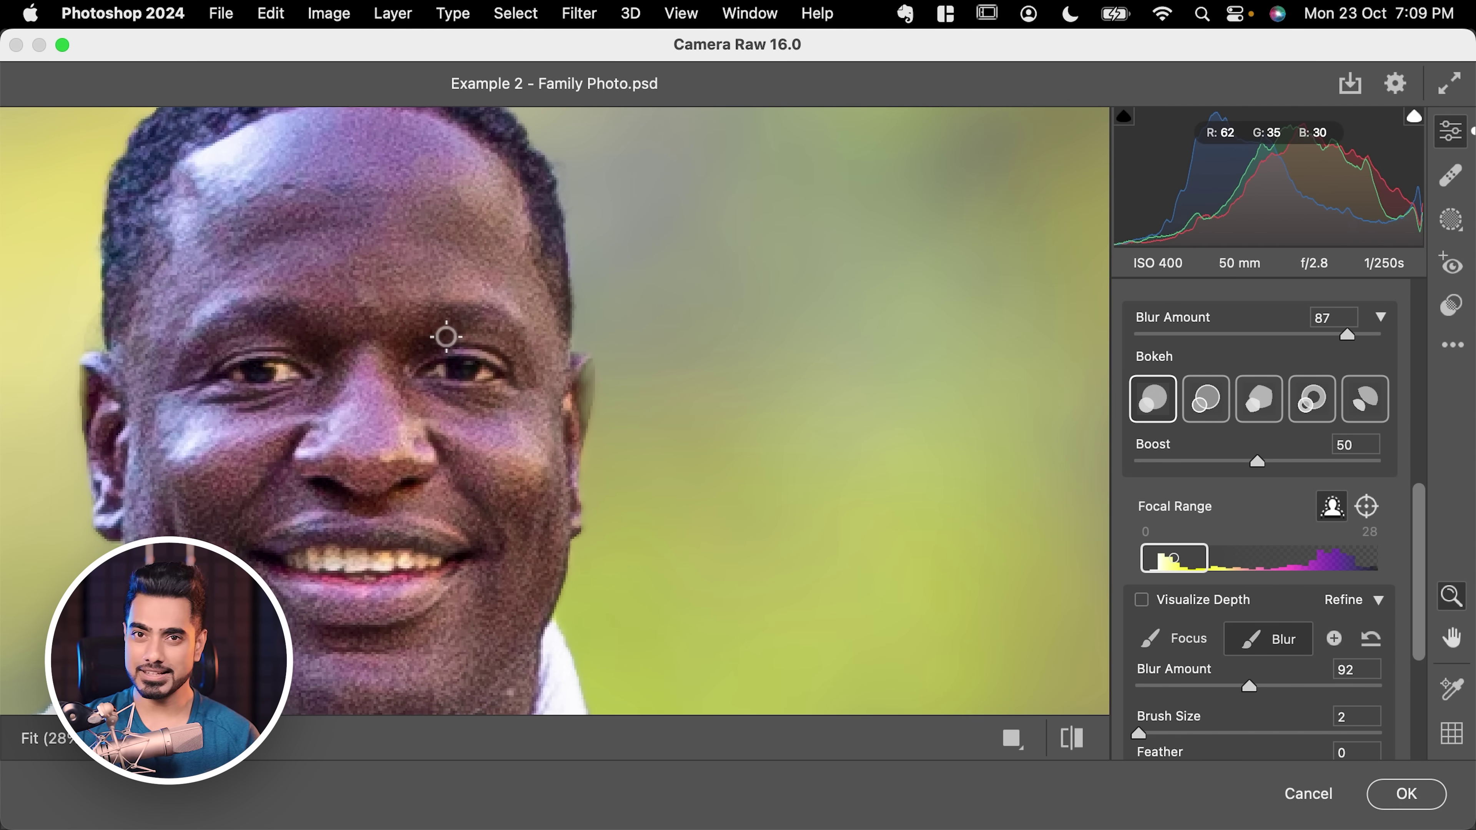
pyautogui.hscroll(3, 668, 336)
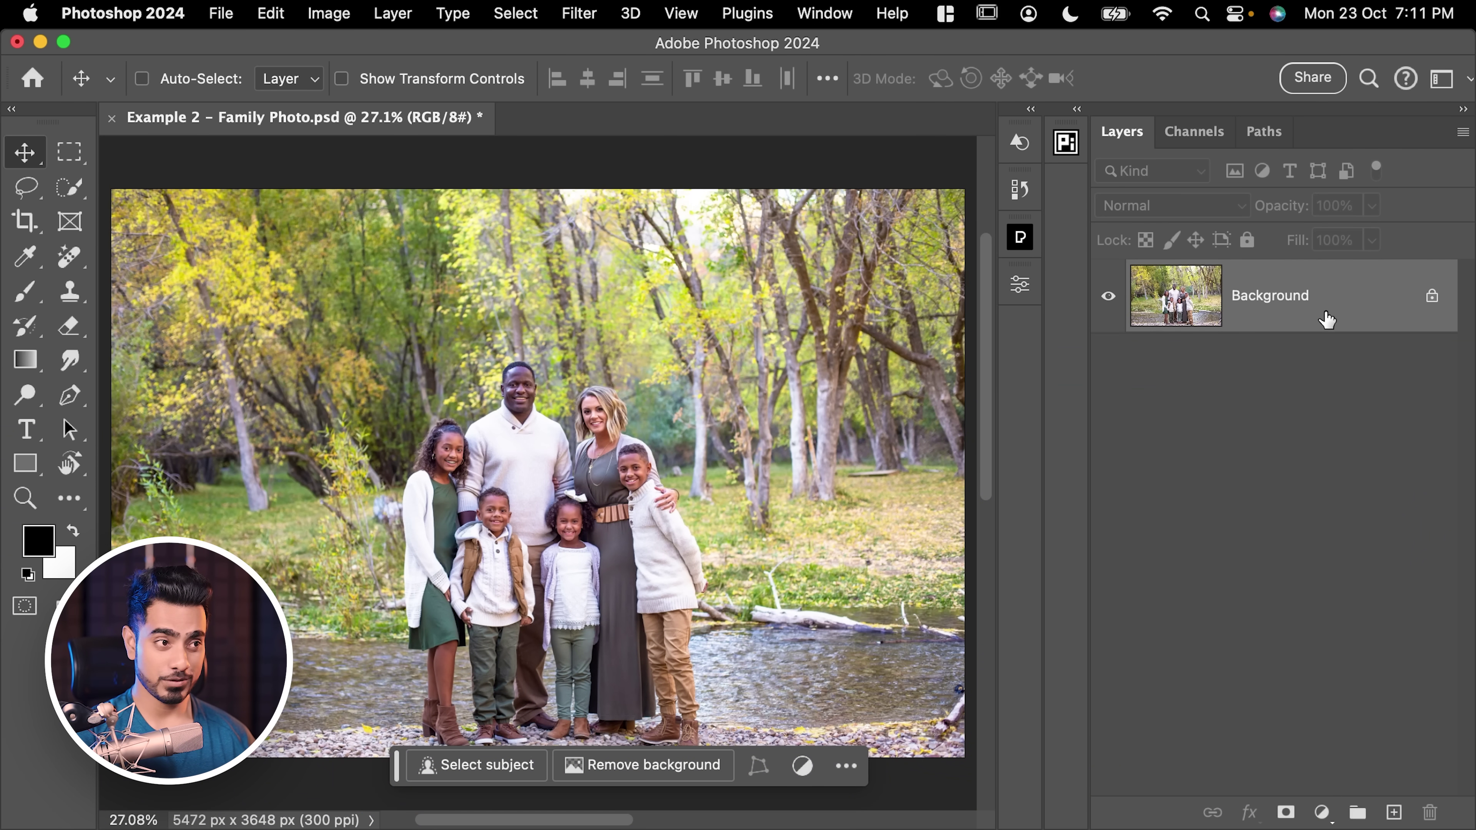
# Duplicate the photo layer twice and rename the top copy 'Subject'
pyautogui.press('super')
pyautogui.press('super+j')
pyautogui.press('super+j')
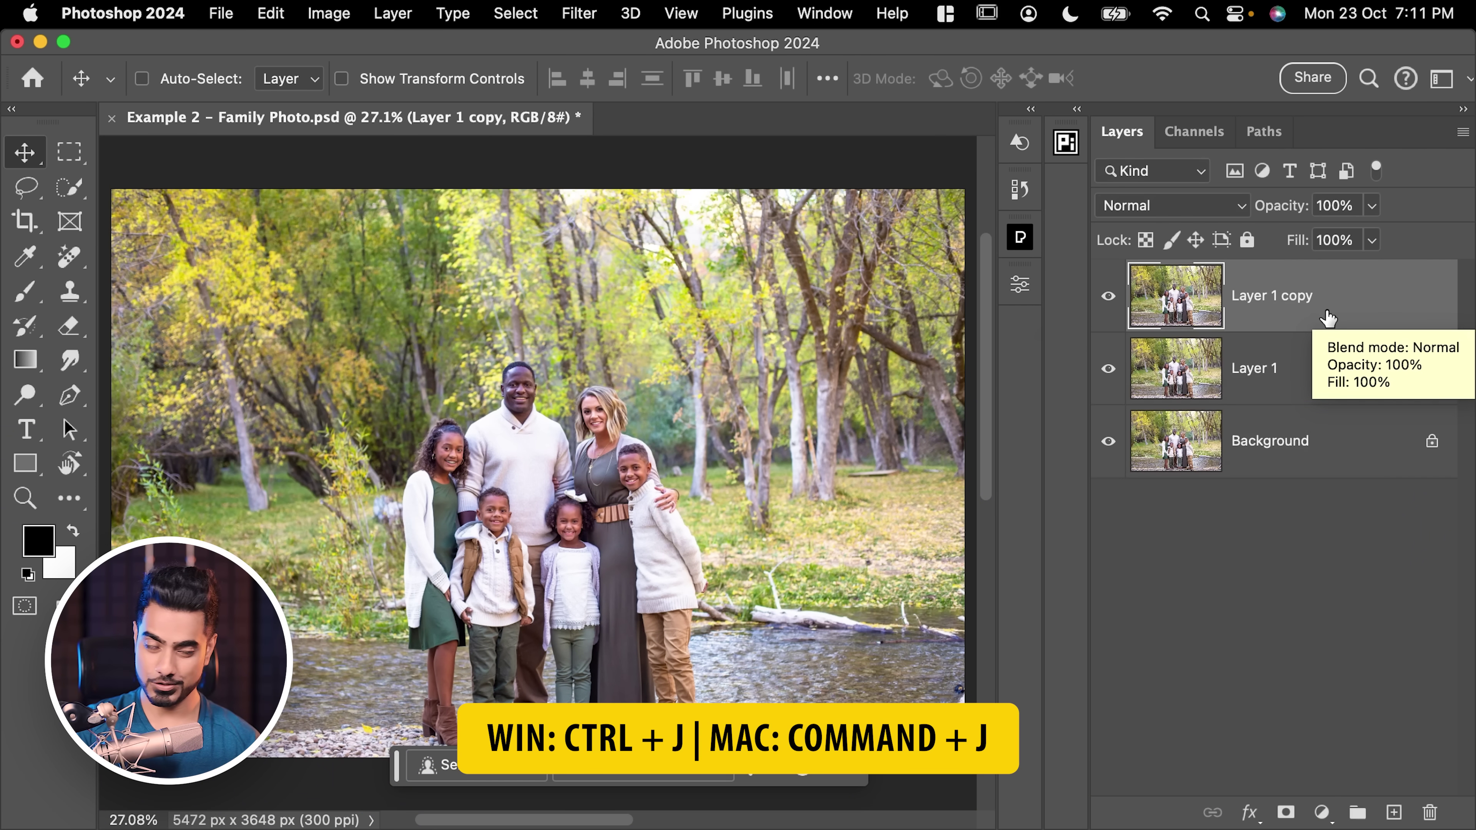
pyautogui.doubleClick(1289, 297)
pyautogui.write('Subject')
pyautogui.press('Return')
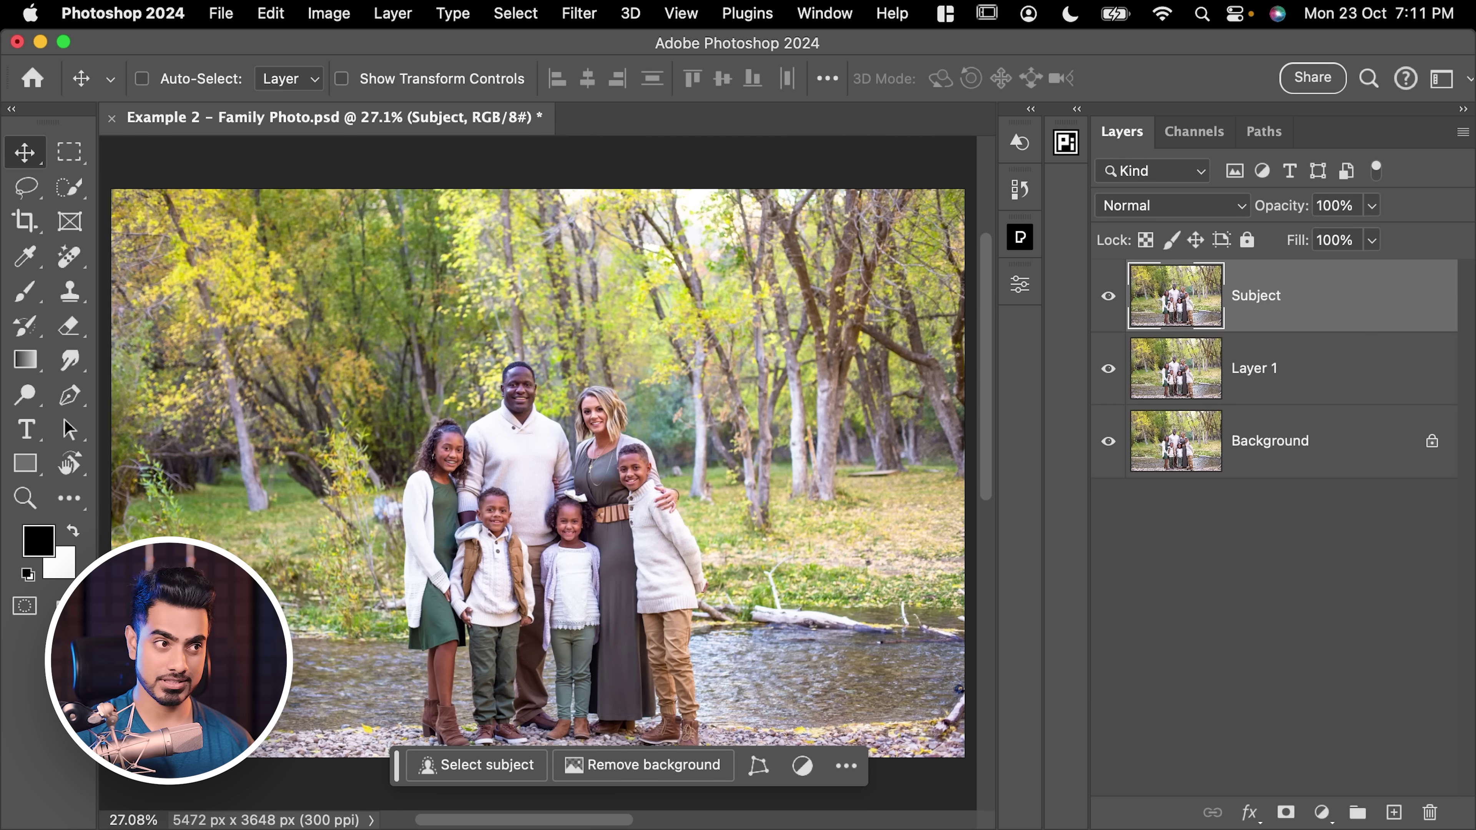
# Rename the other copy 'BG without Subject', then select the Subject layer
pyautogui.click(1274, 382)
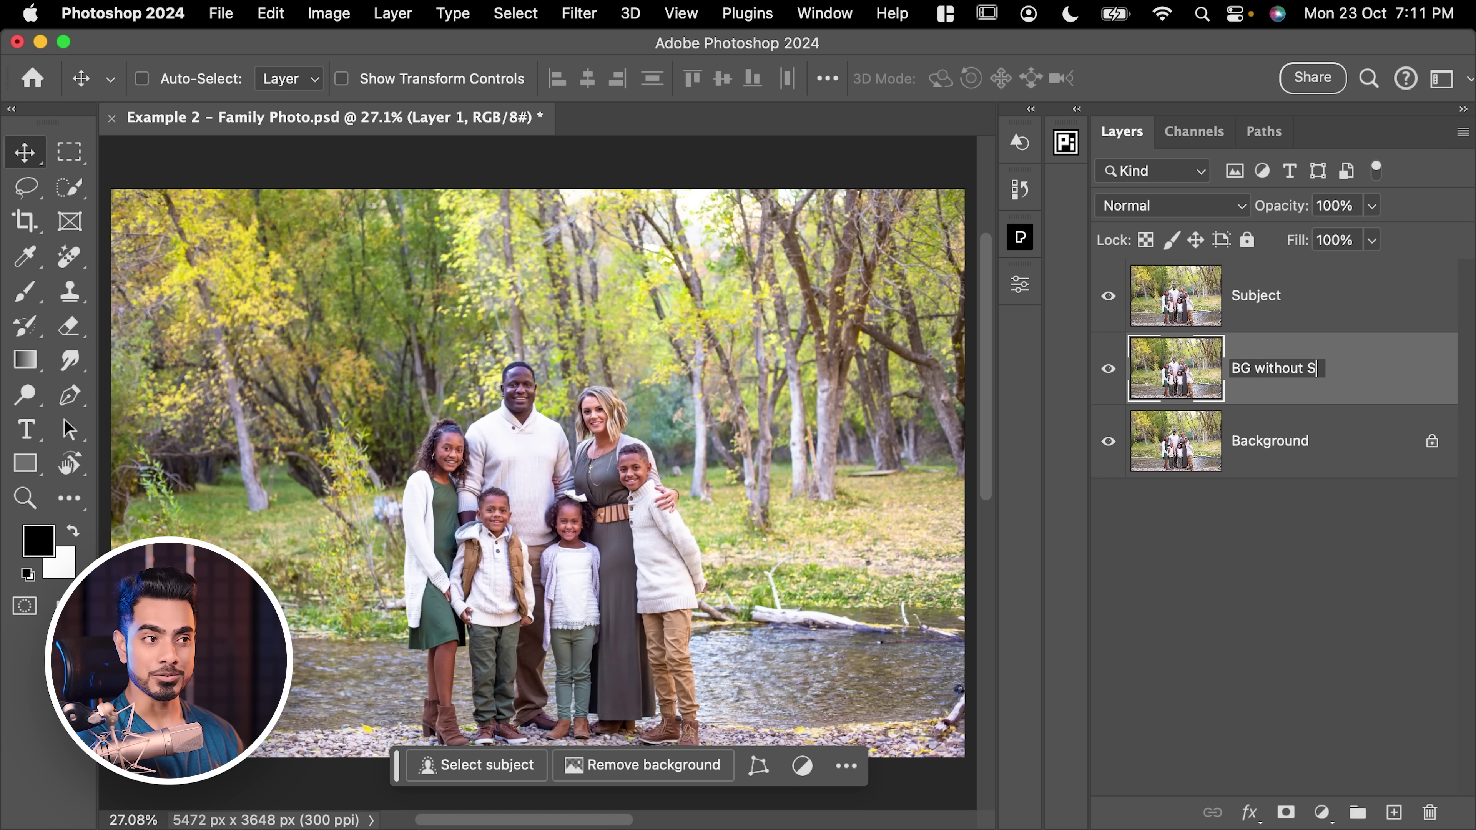
pyautogui.write('ct')
pyautogui.press('Return')
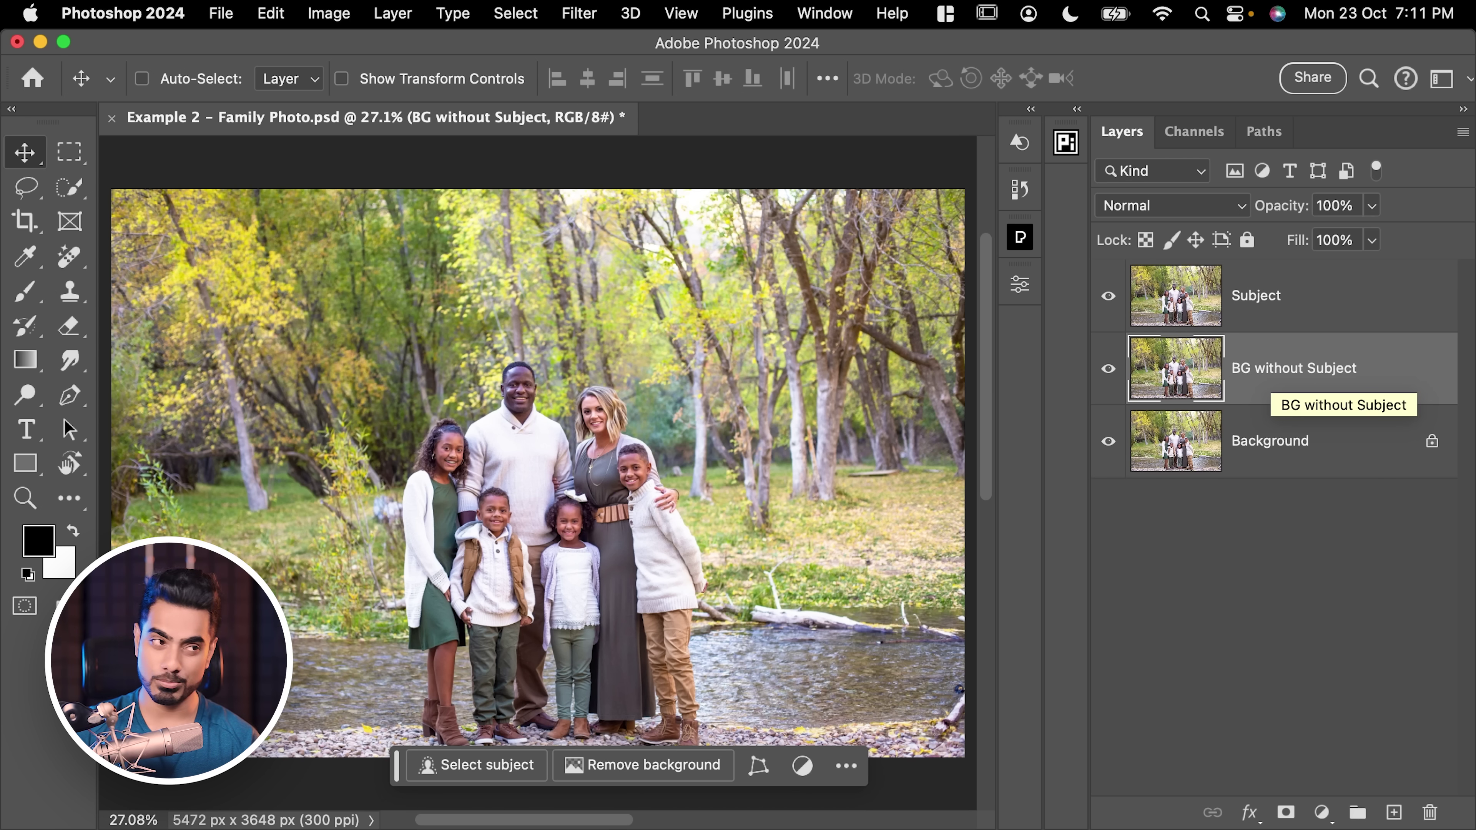
pyautogui.click(1262, 321)
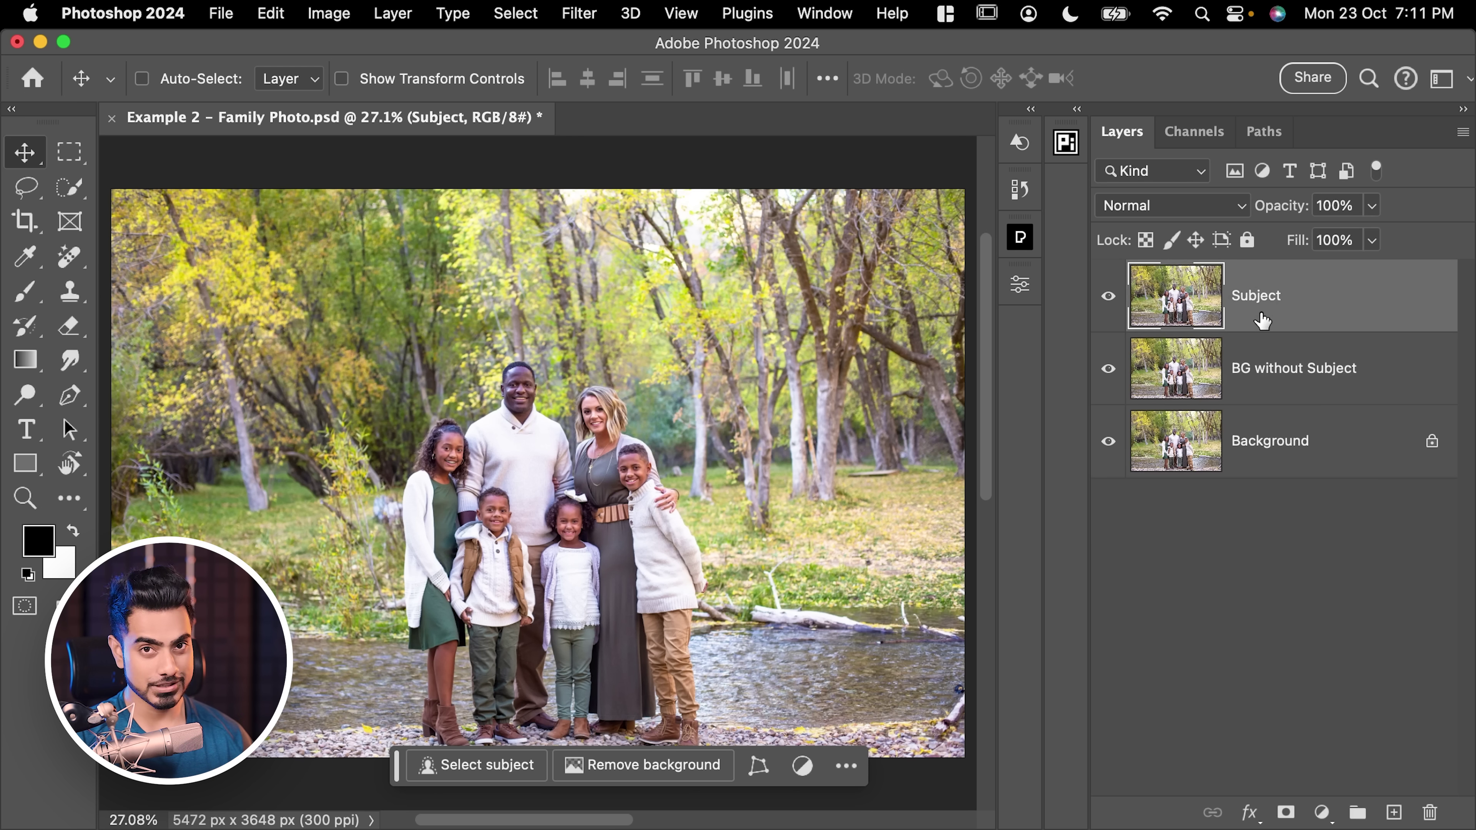
# Select the family with Select Subject and add it as a mask on the Subject layer
pyautogui.click(79, 192)
pyautogui.click(183, 211)
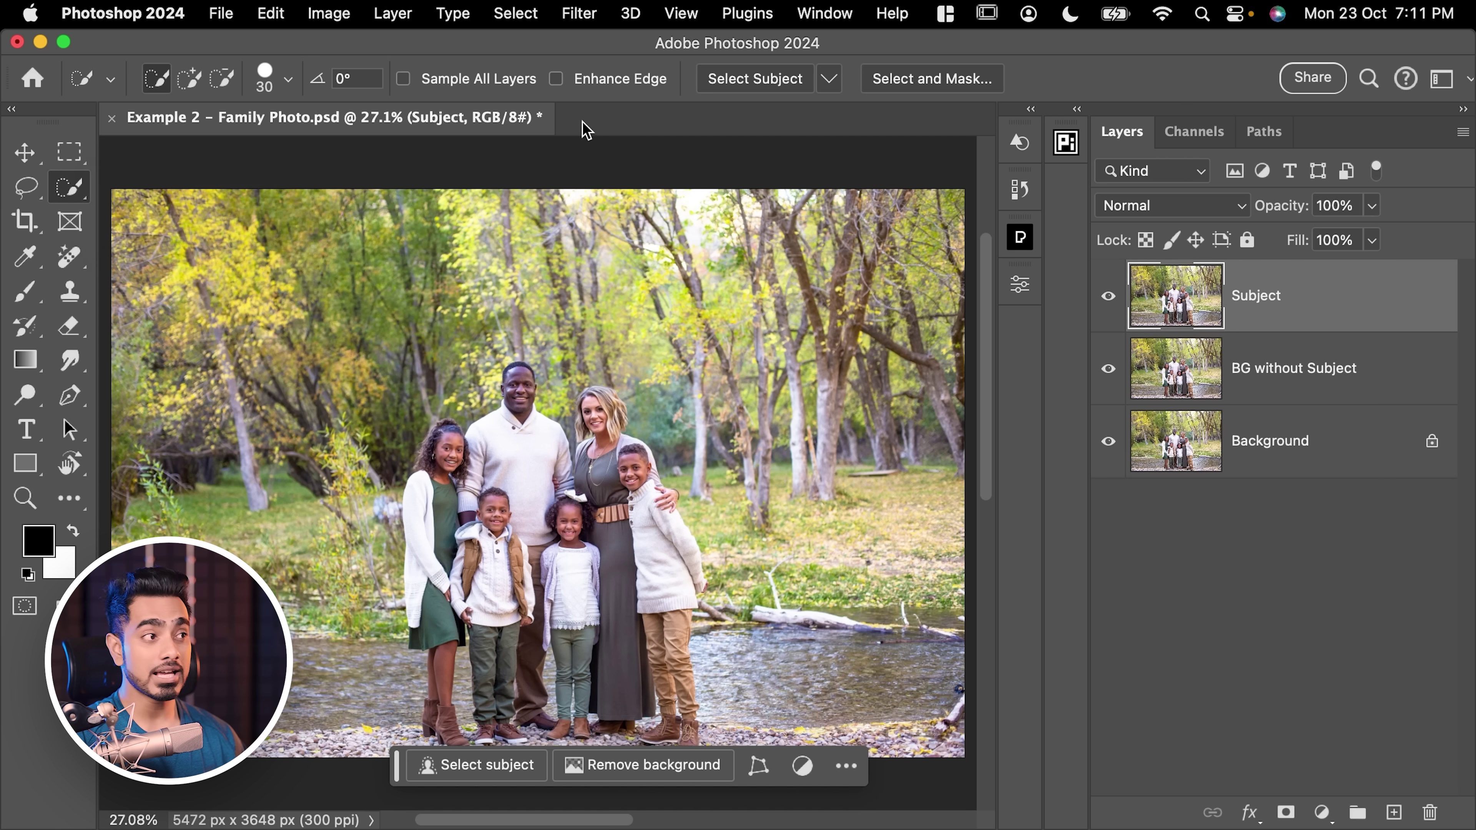
pyautogui.click(745, 80)
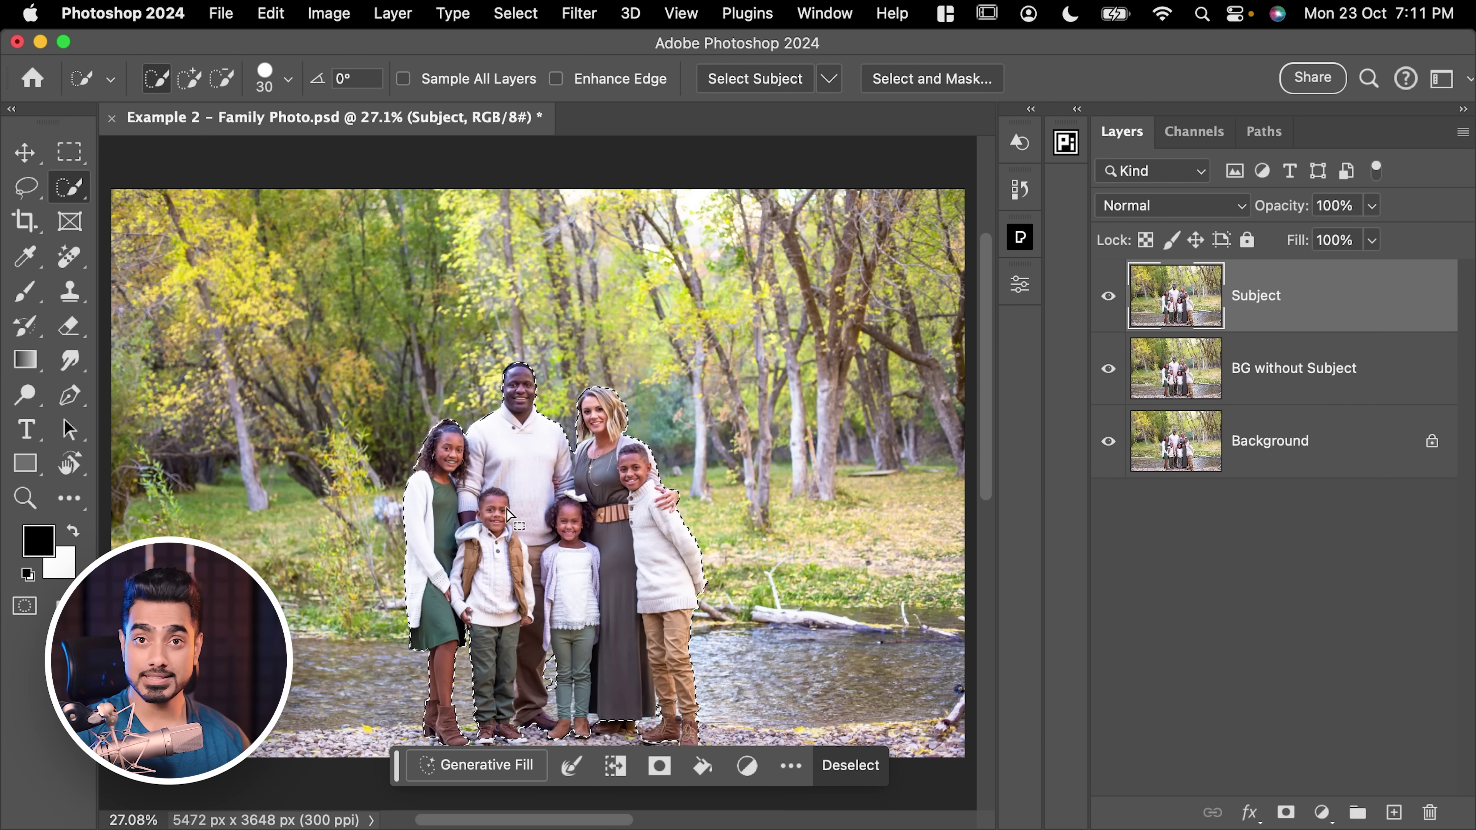
pyautogui.click(1286, 813)
# Solo the Subject layer to check its mask, then hide it and select BG without Subject
pyautogui.keyDown('alt'); pyautogui.click(1109, 298); pyautogui.keyUp('alt')
pyautogui.keyDown('alt'); pyautogui.click(1109, 298); pyautogui.keyUp('alt')
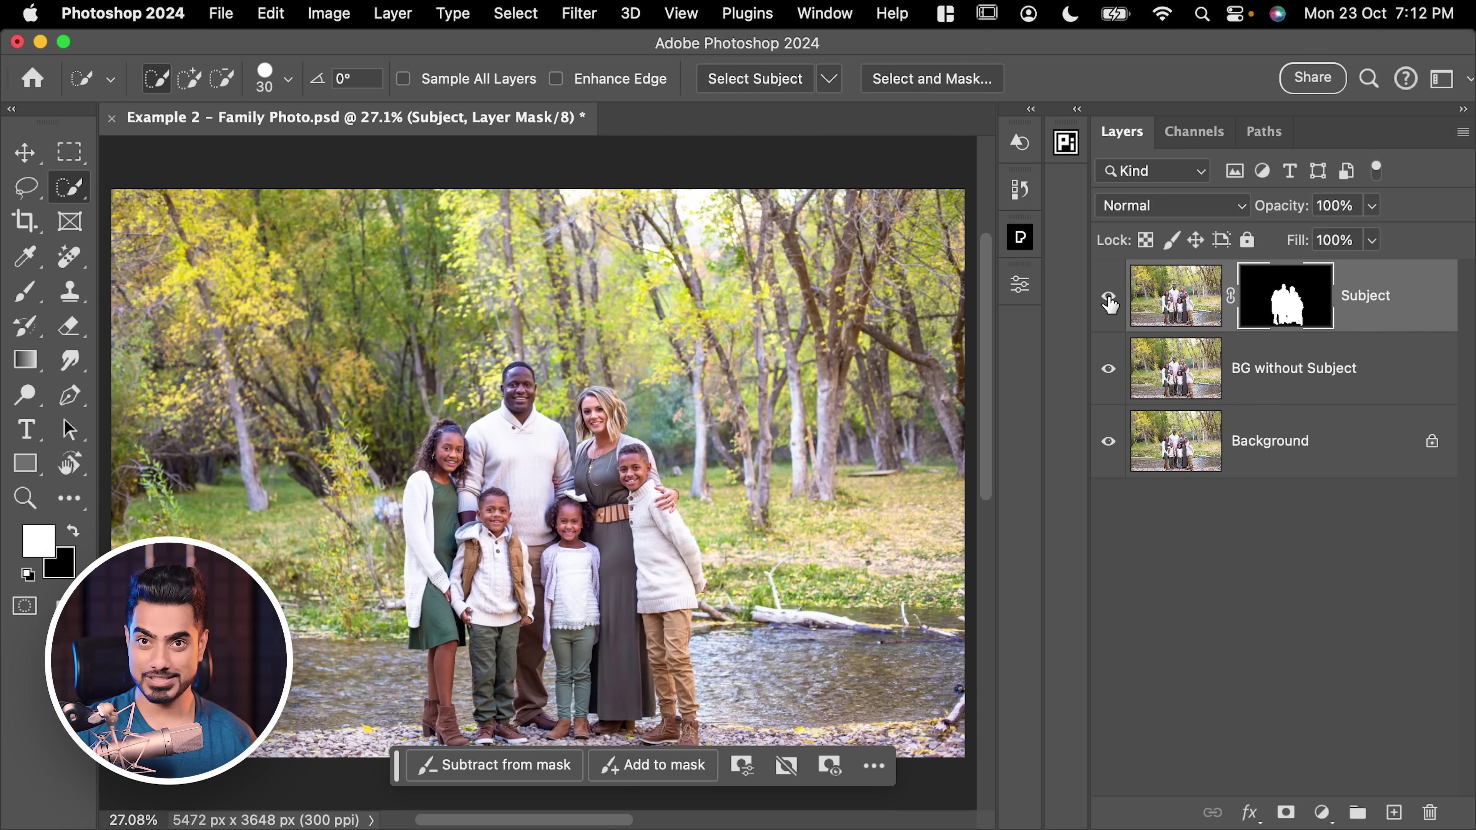
pyautogui.click(1109, 300)
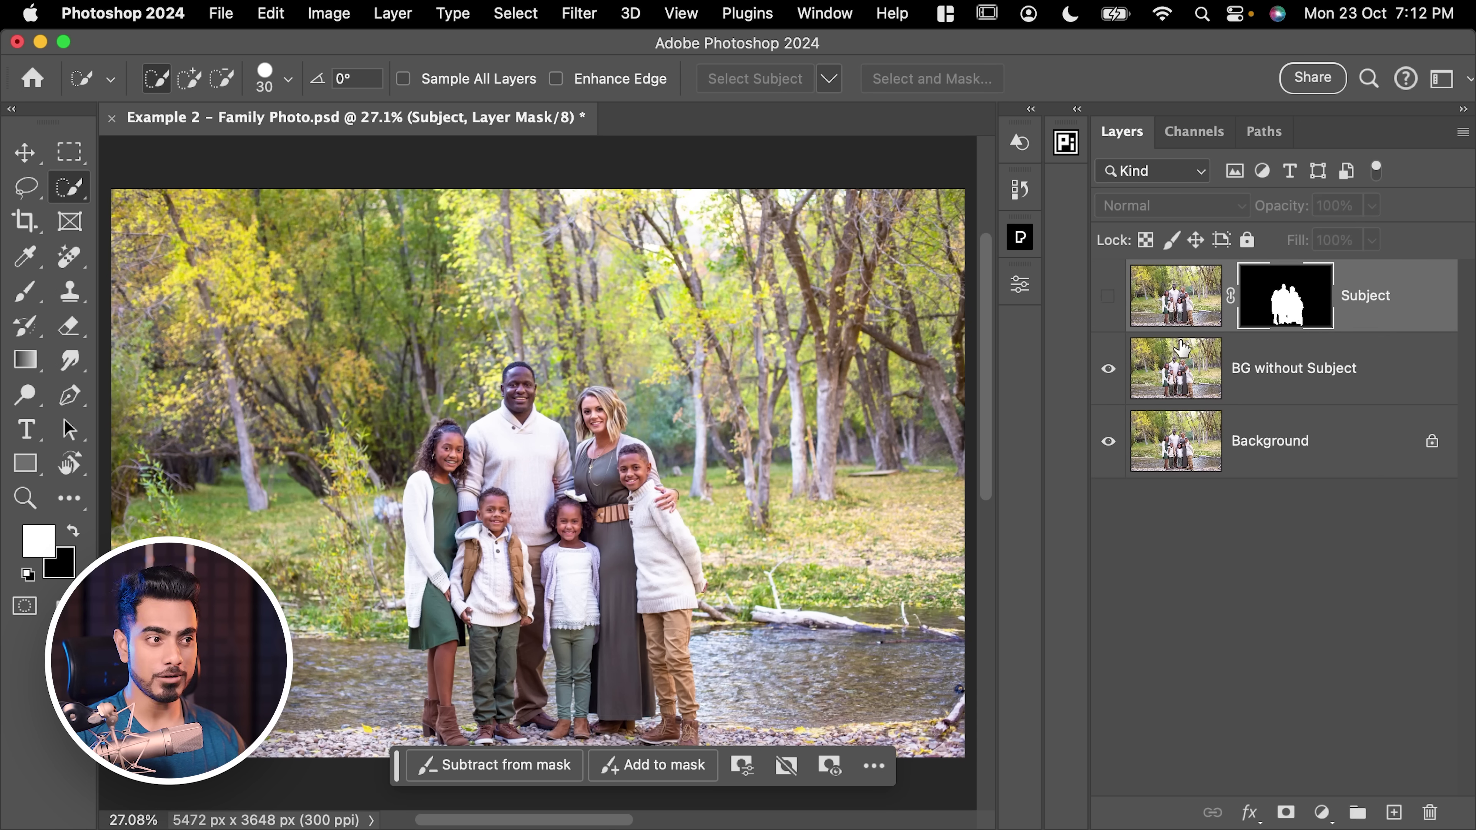
pyautogui.click(1247, 371)
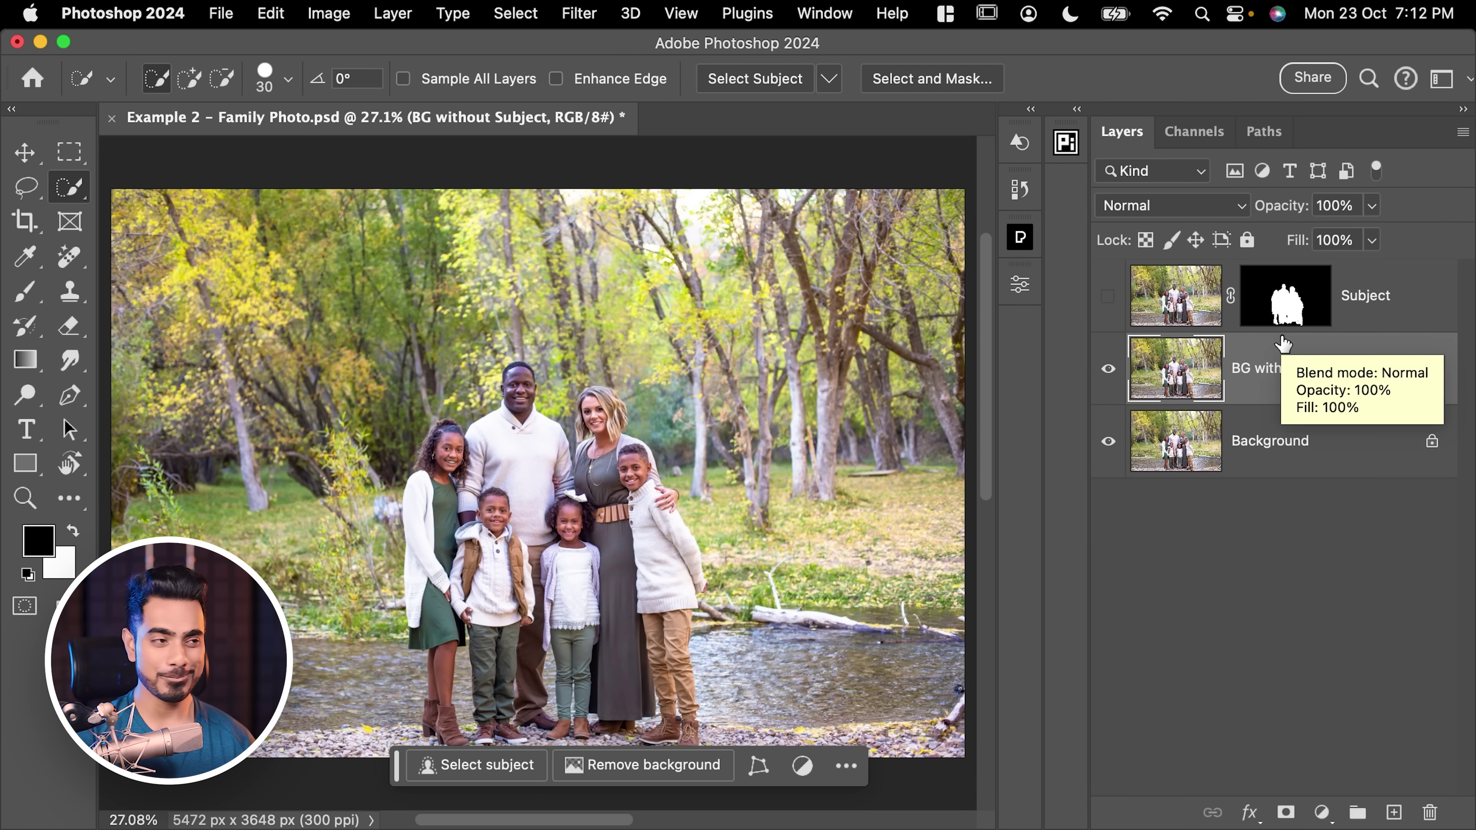
# Load the Subject mask as a selection and expand it by 40 px
pyautogui.keyDown('super'); pyautogui.click(1287, 311); pyautogui.keyUp('super')
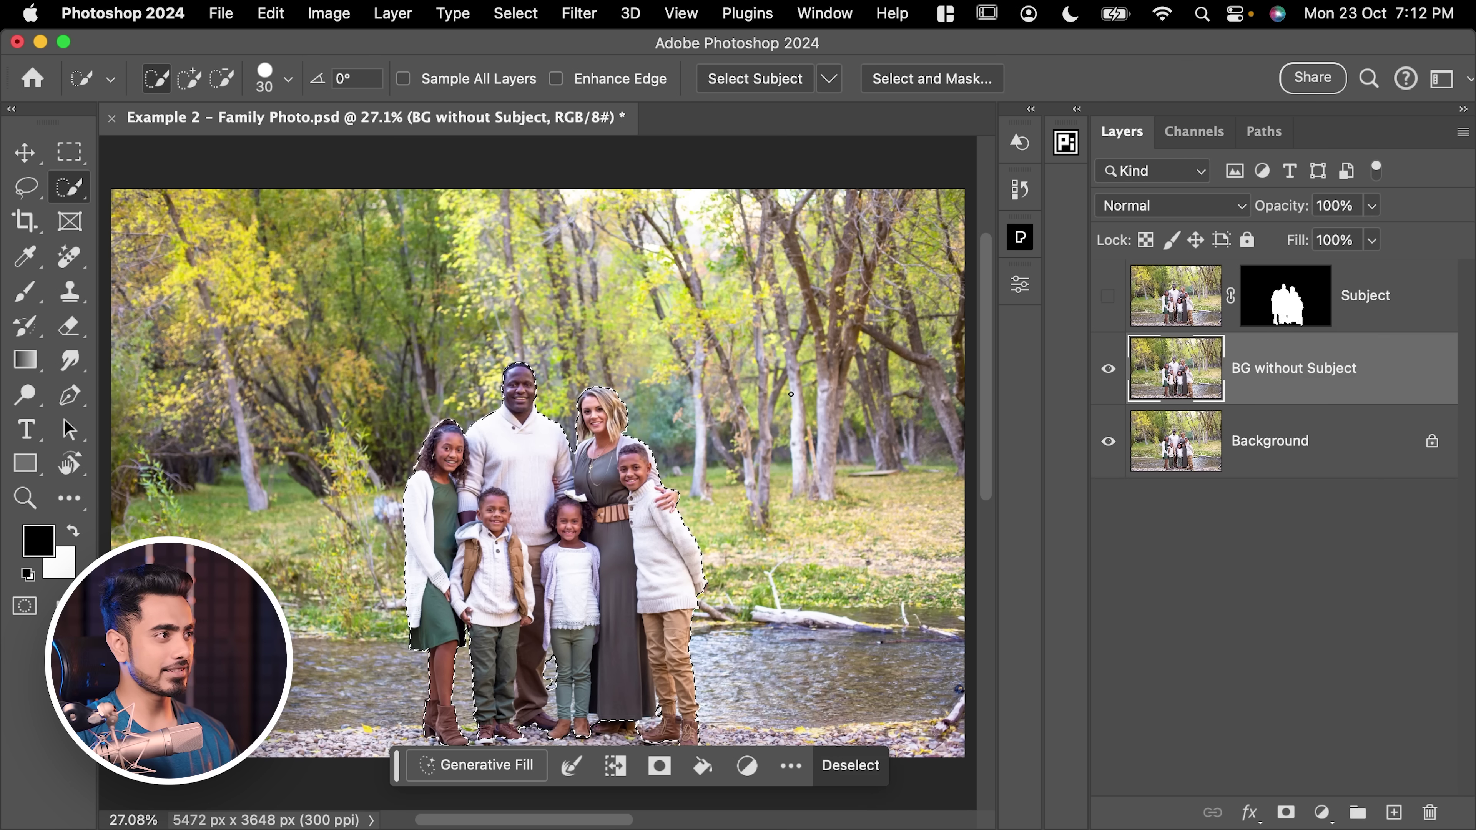
pyautogui.click(515, 13)
pyautogui.moveTo(699, 353)
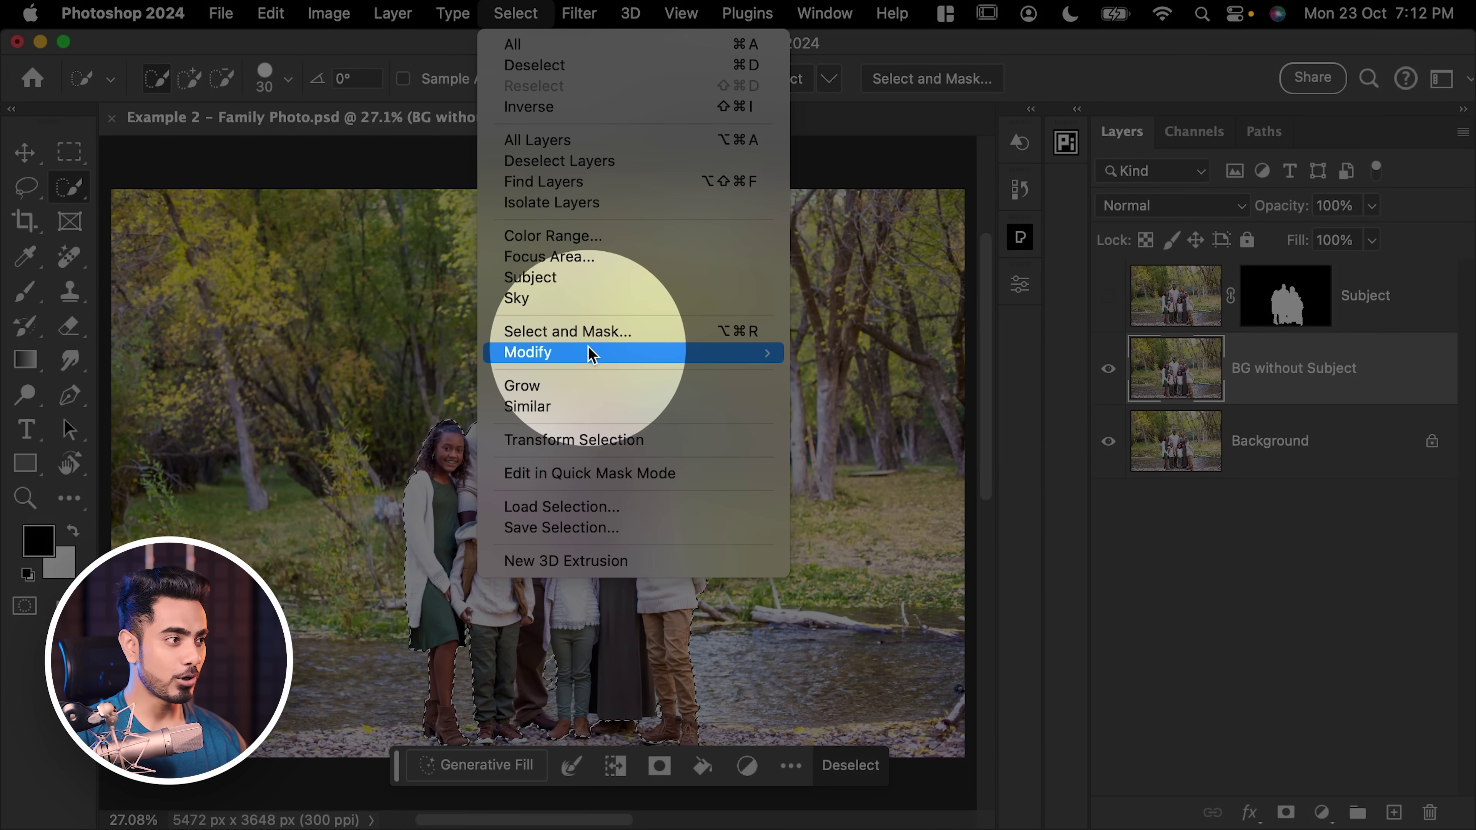
pyautogui.click(871, 393)
pyautogui.write('40')
pyautogui.click(1110, 604)
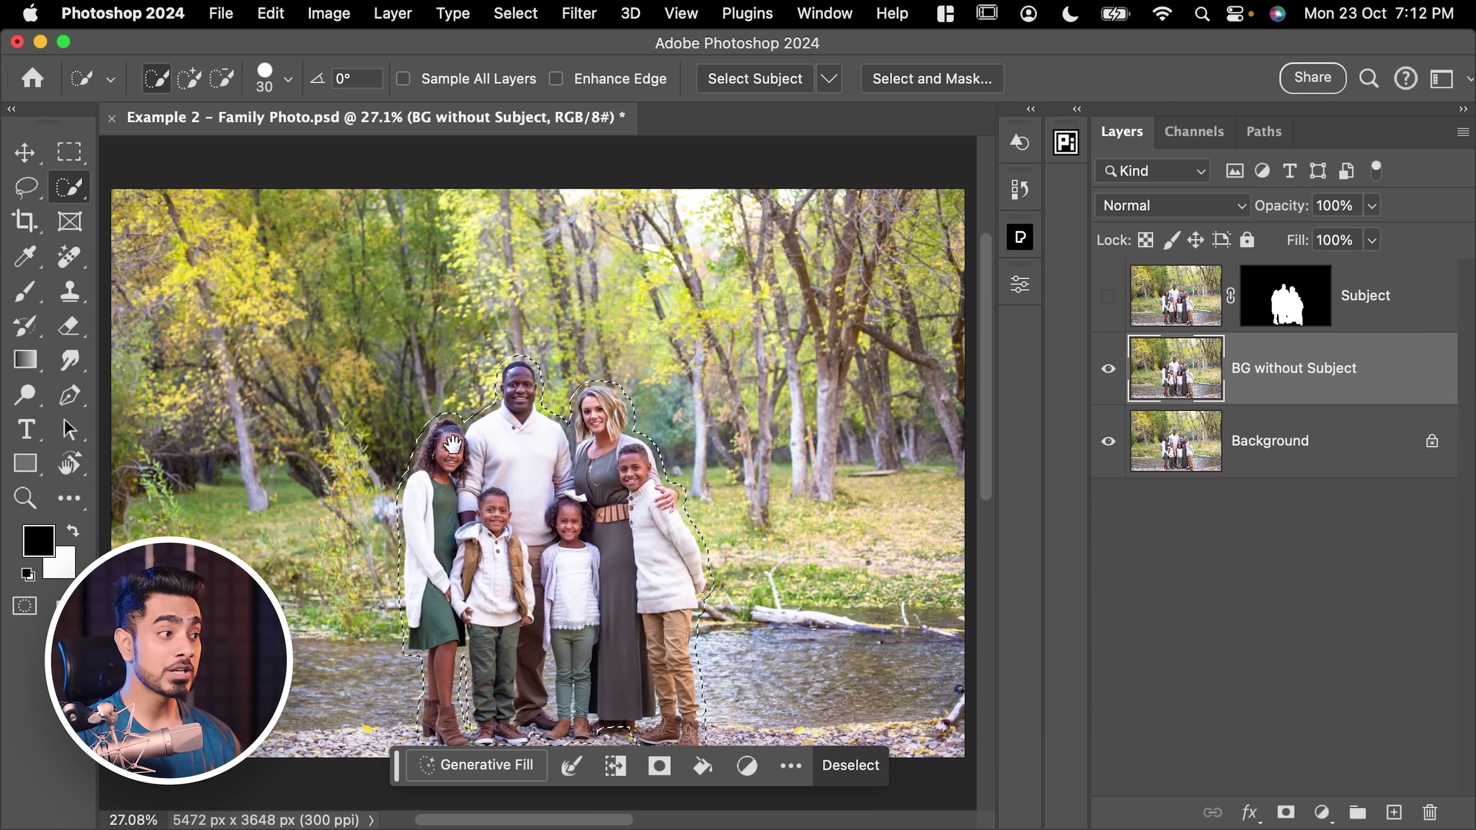
# Lasso-add the ground around the feet and beside the right-hand person to the selection
pyautogui.moveTo(461, 418); pyautogui.dragTo(560, 402)
pyautogui.hscroll(5, 560, 402)
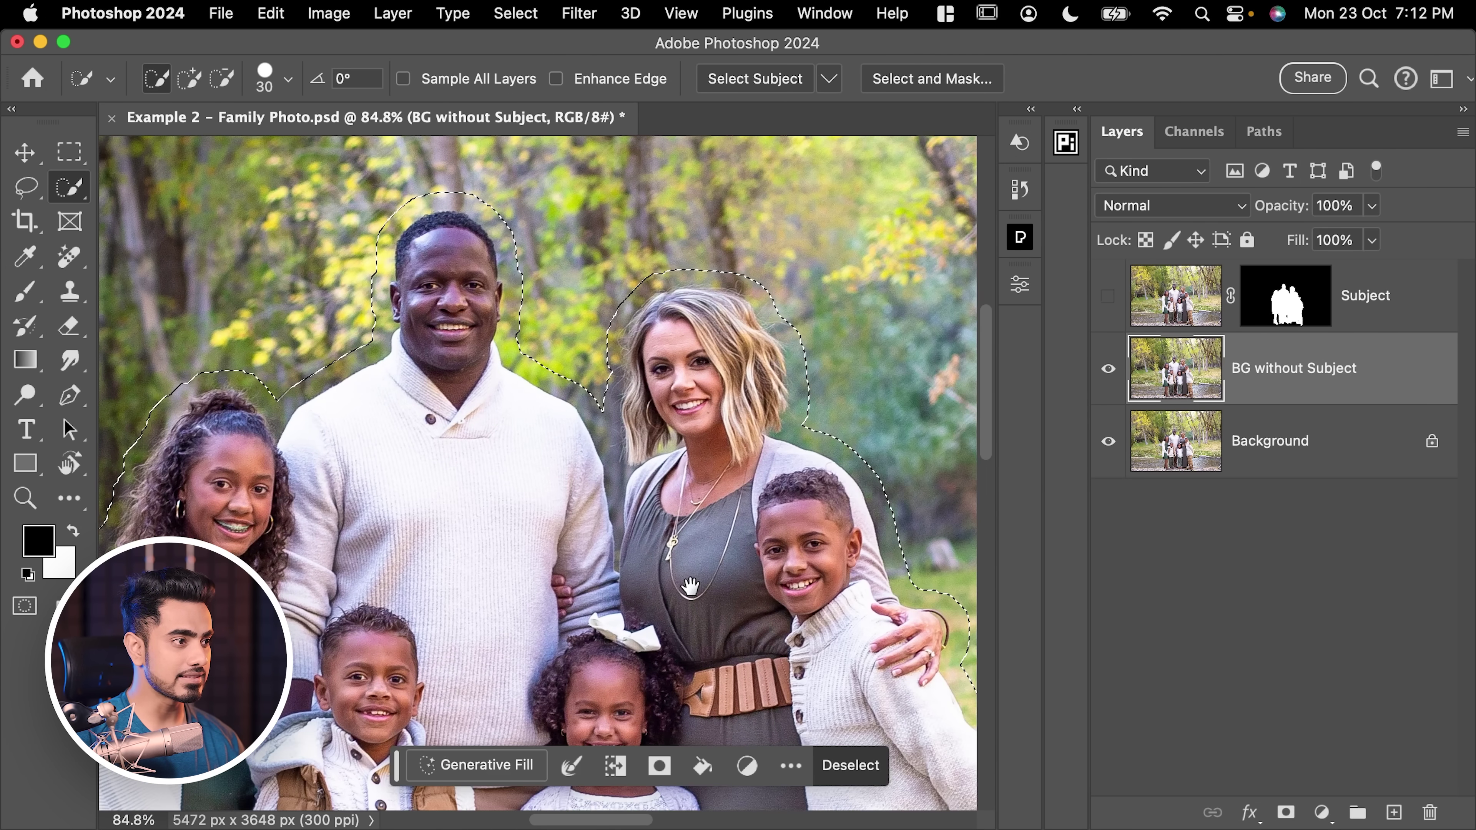
pyautogui.scroll(-3, 593, 563)
pyautogui.scroll(-10, 593, 563)
pyautogui.hscroll(-2, 593, 563)
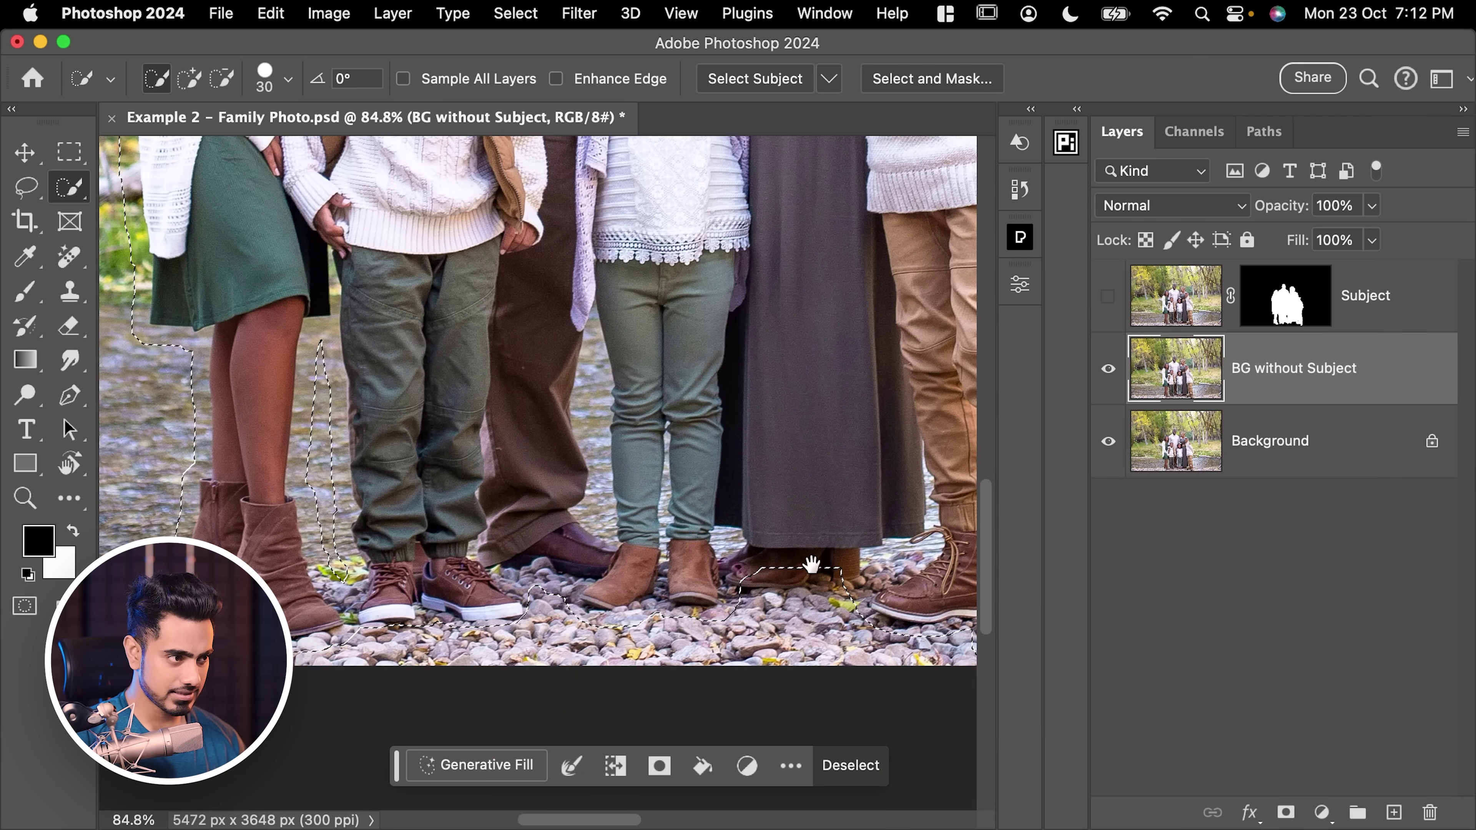
pyautogui.scroll(-3, 785, 534)
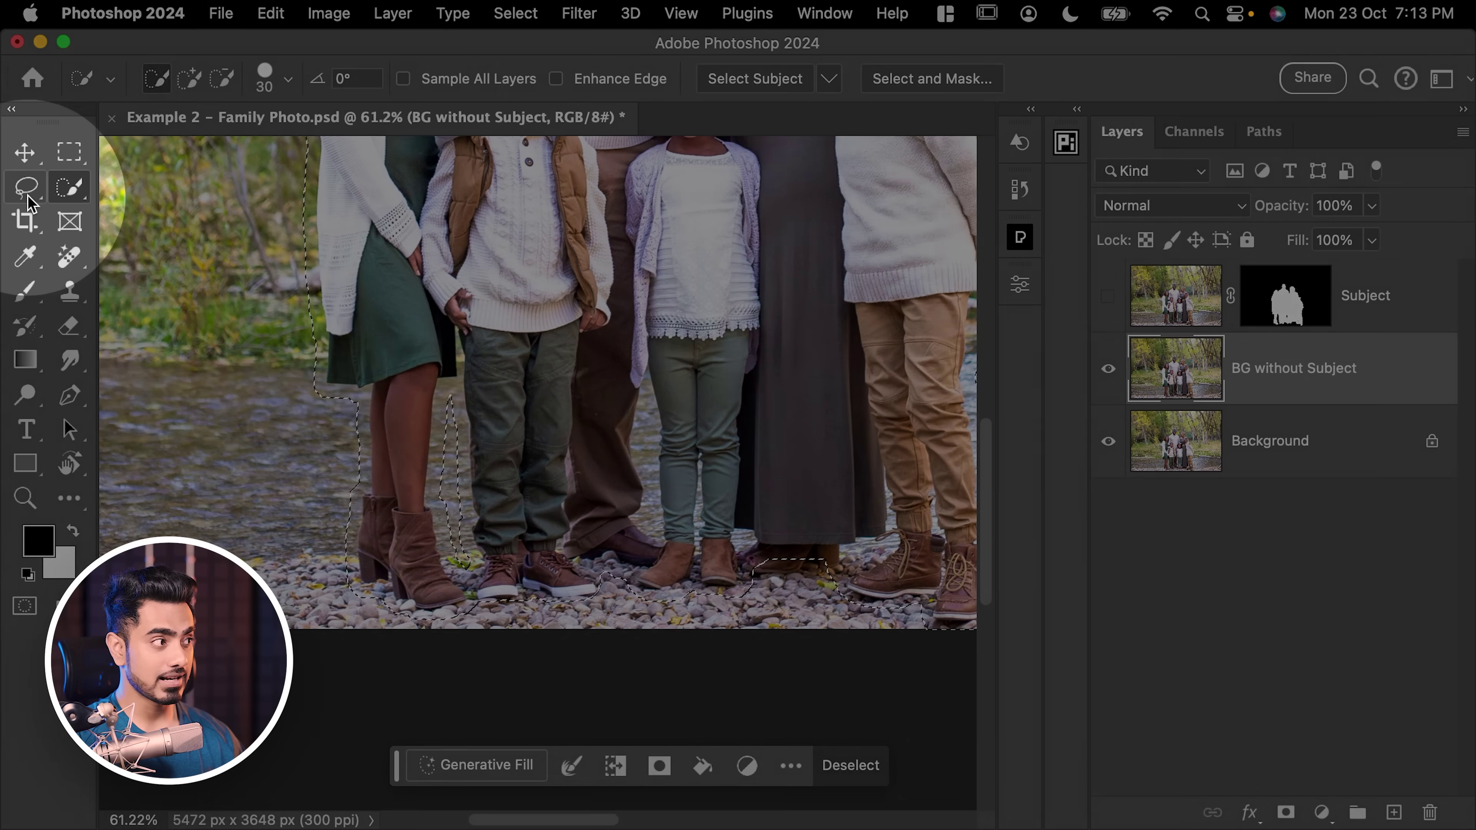
pyautogui.click(26, 195)
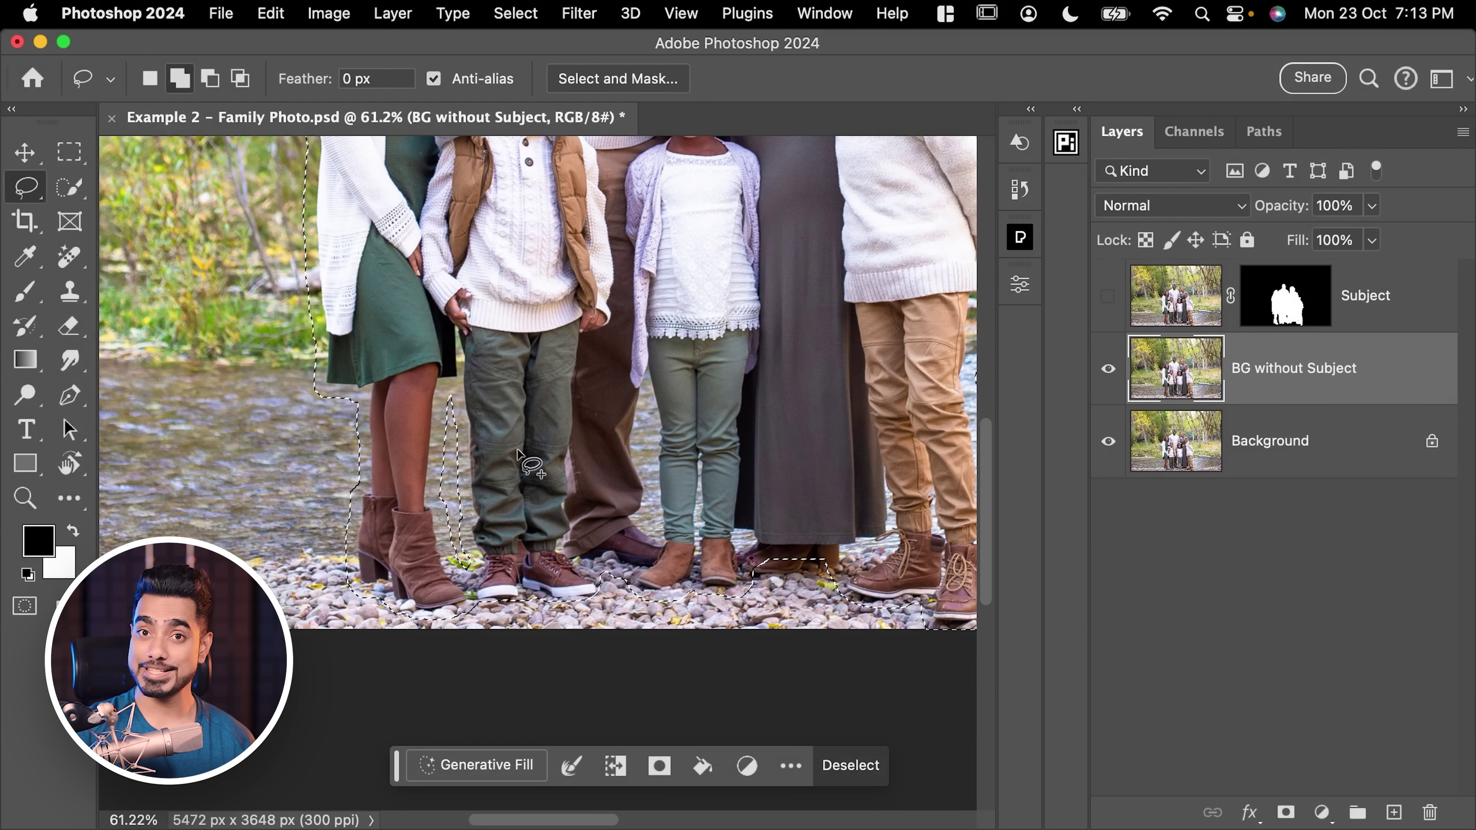
pyautogui.moveTo(555, 477); pyautogui.dragTo(557, 478)
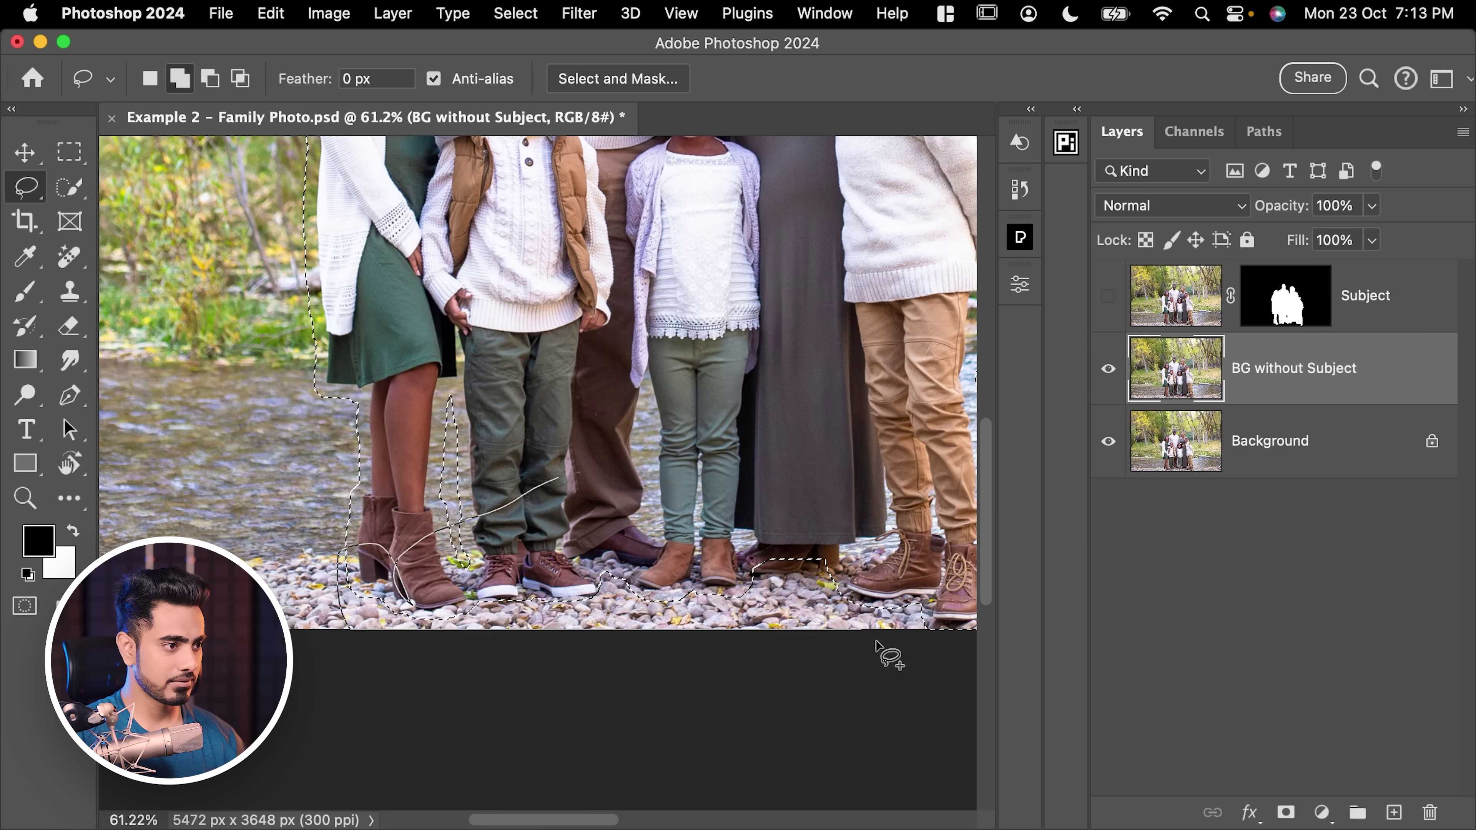
pyautogui.moveTo(764, 522); pyautogui.dragTo(710, 527)
pyautogui.hscroll(5, 710, 526)
pyautogui.moveTo(633, 476); pyautogui.dragTo(761, 493)
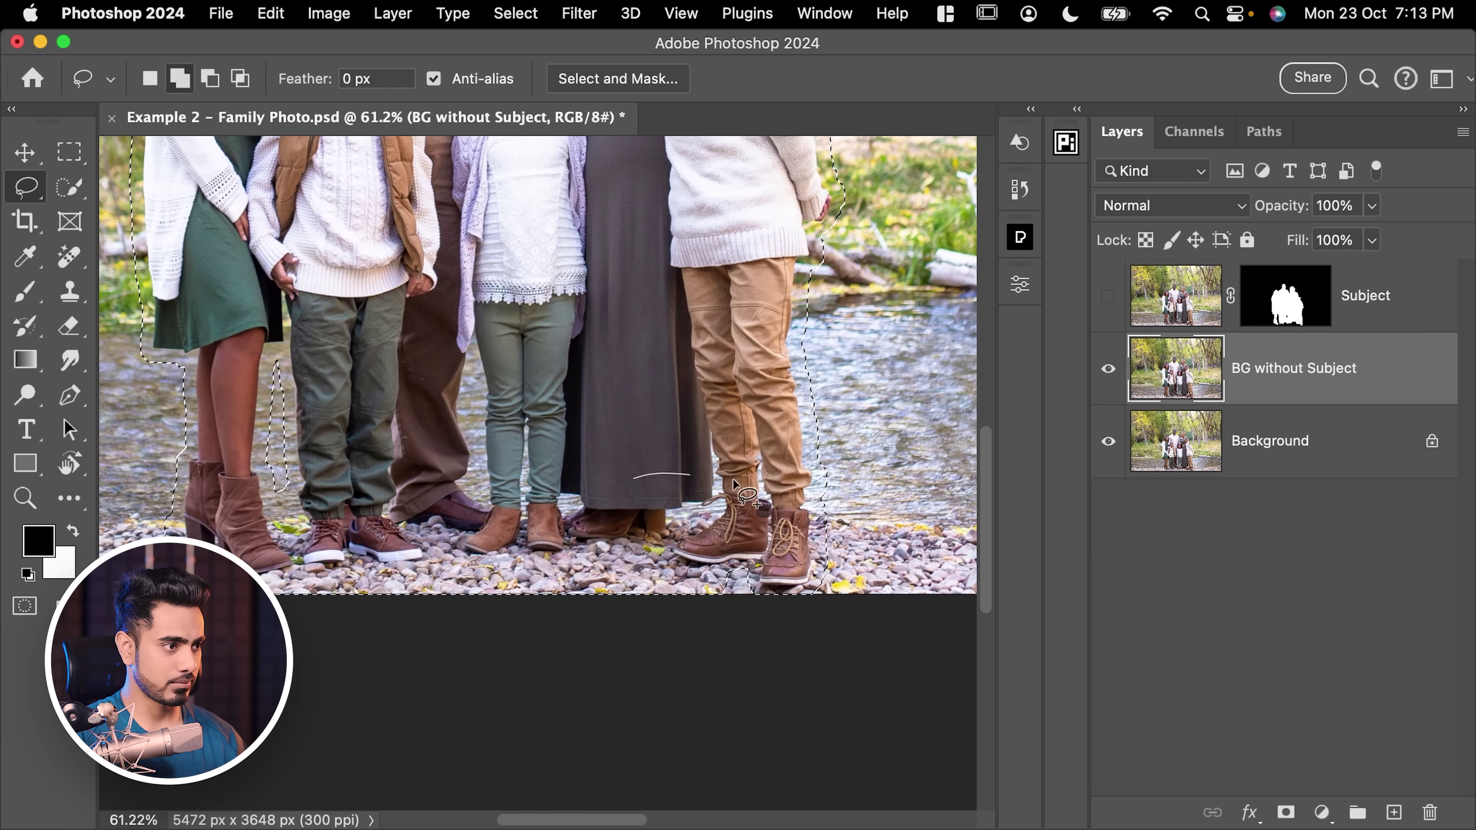
pyautogui.moveTo(764, 613); pyautogui.dragTo(560, 603)
pyautogui.press('super+0')
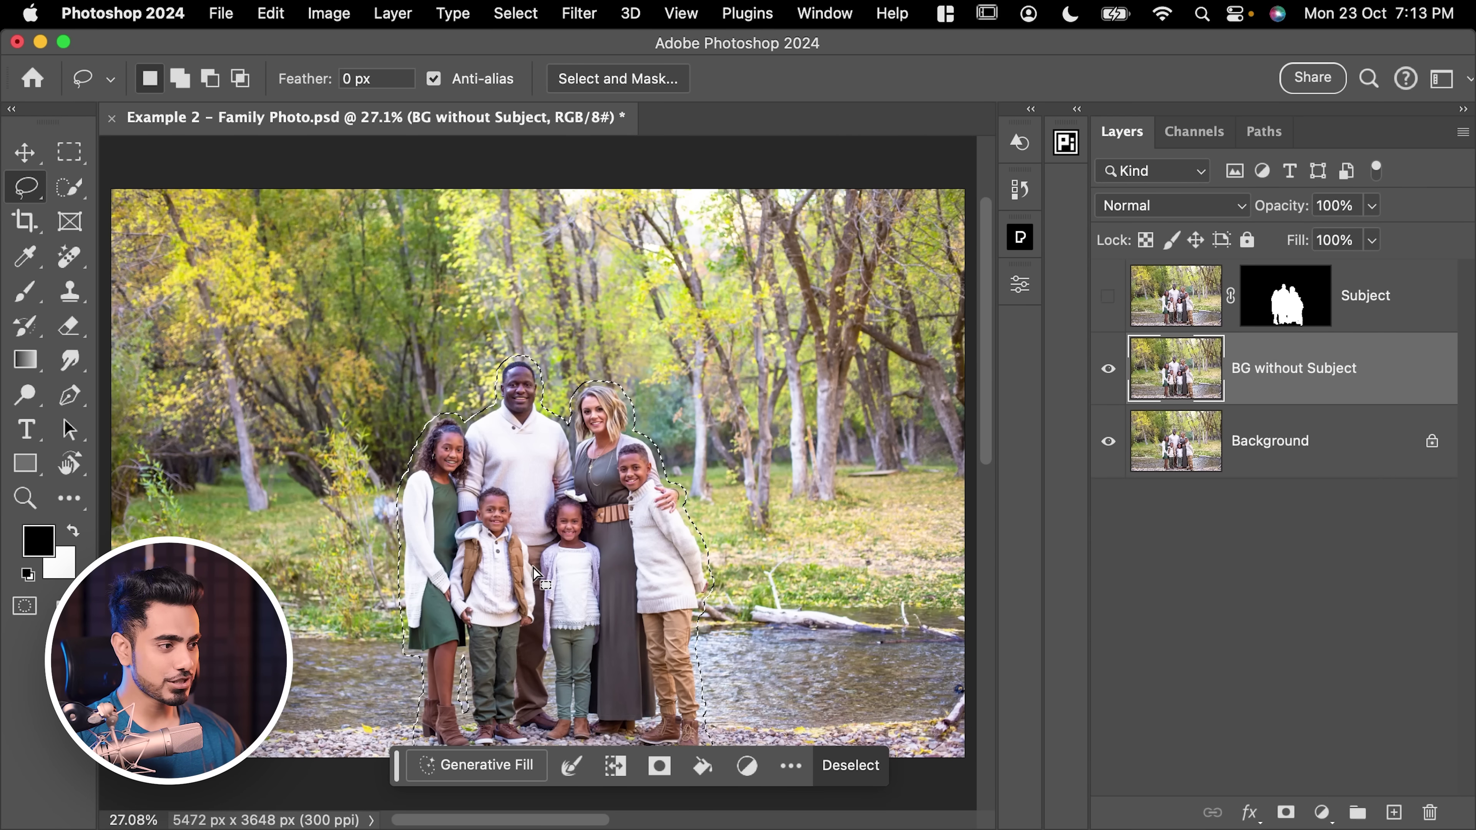
# Generate a promptless fill replacing the family, comparing the three results and keeping variation 2
pyautogui.click(473, 763)
pyautogui.click(912, 769)
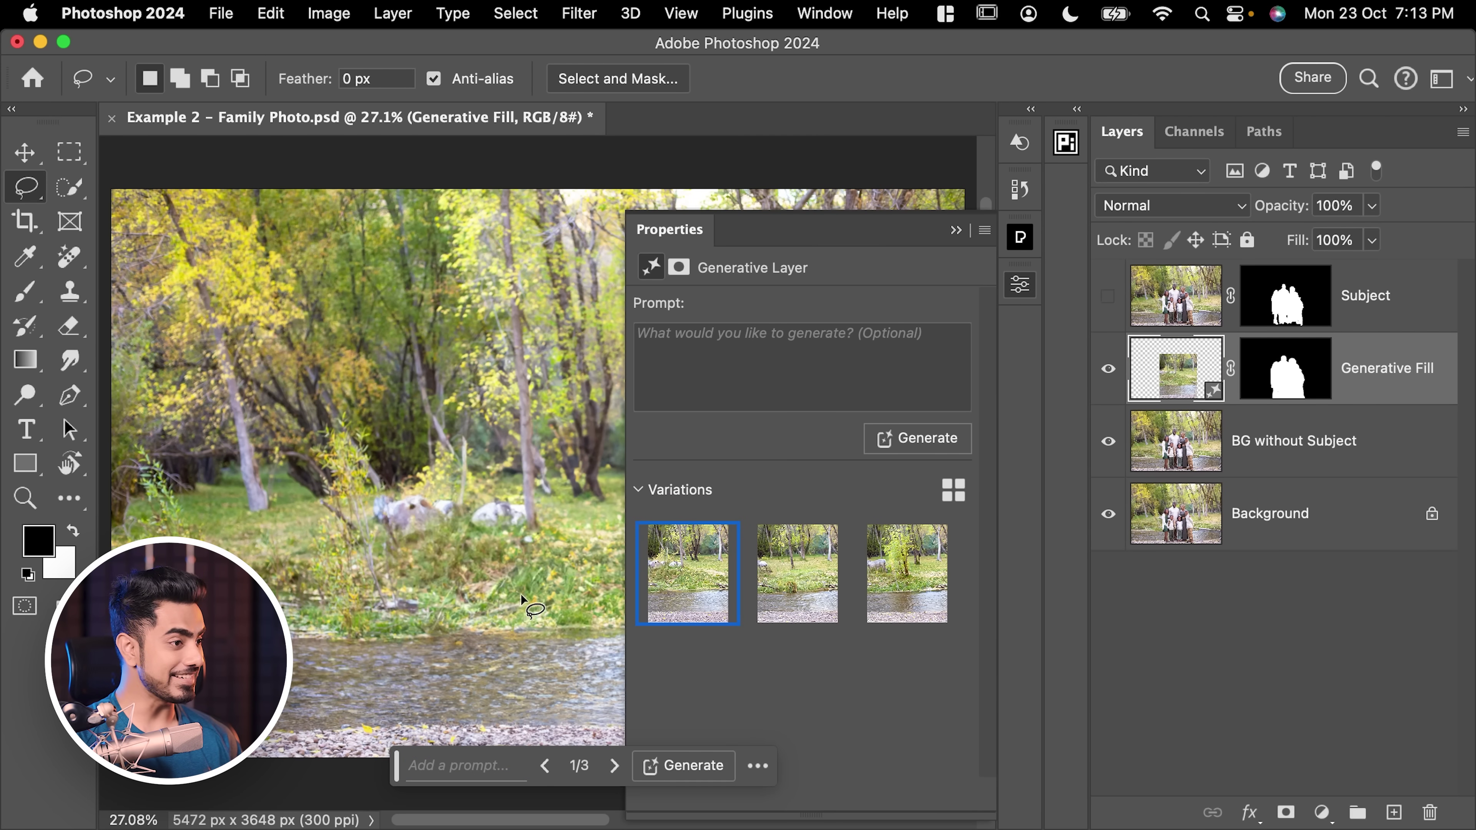
pyautogui.hscroll(5, 494, 569)
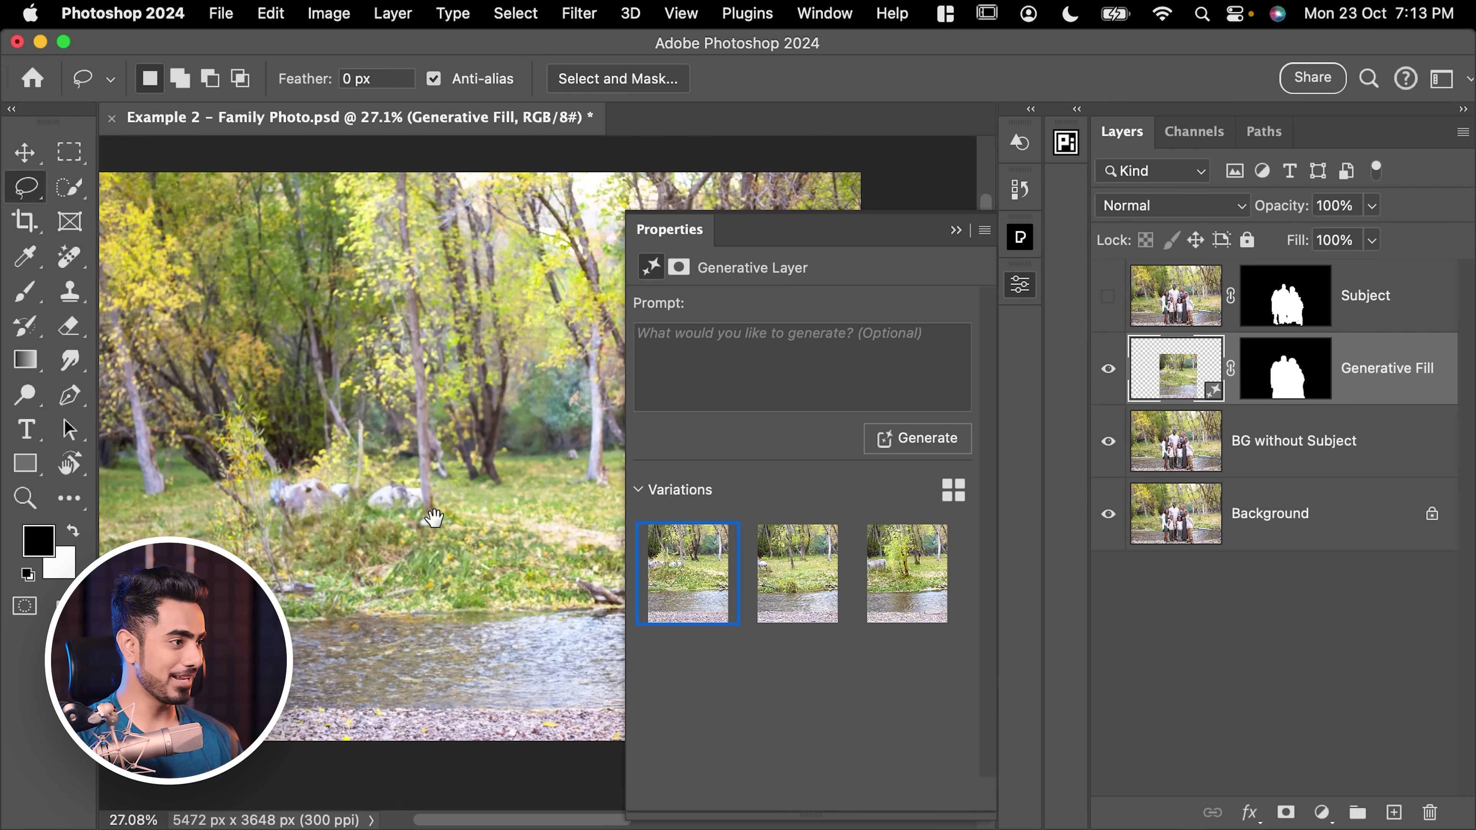
pyautogui.moveTo(814, 575)
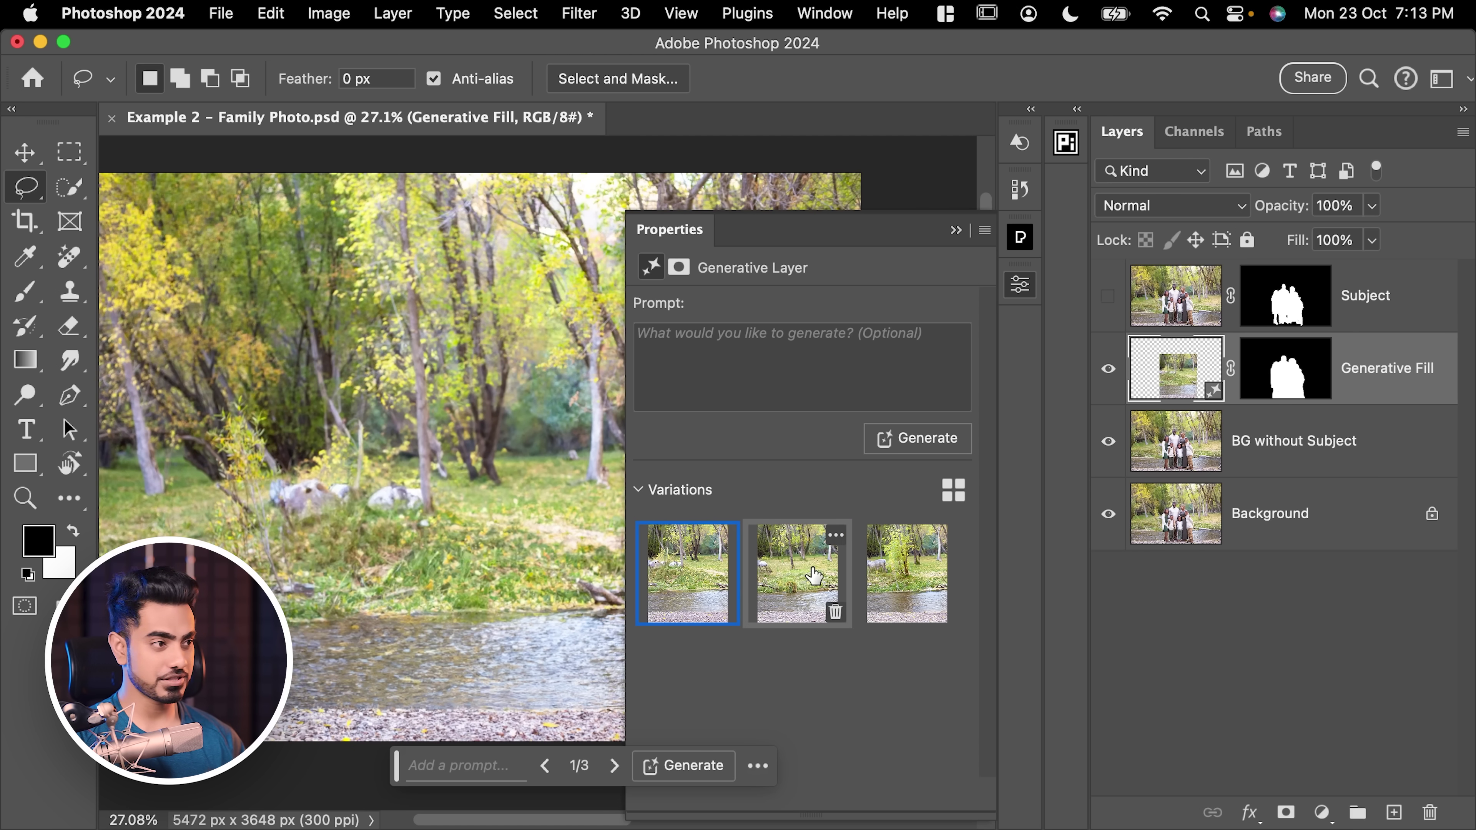
pyautogui.click(802, 564)
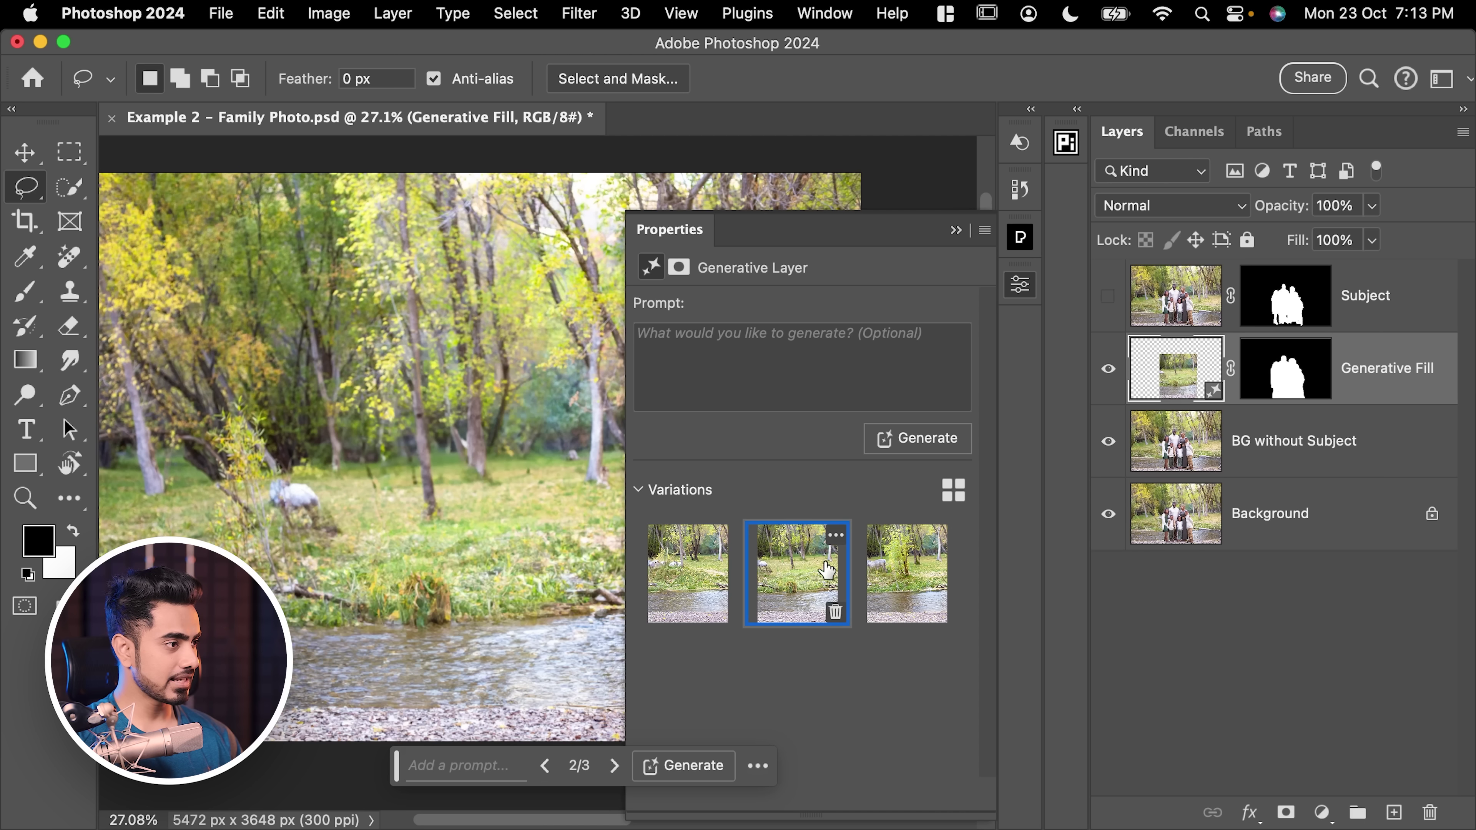
pyautogui.click(872, 567)
pyautogui.click(800, 572)
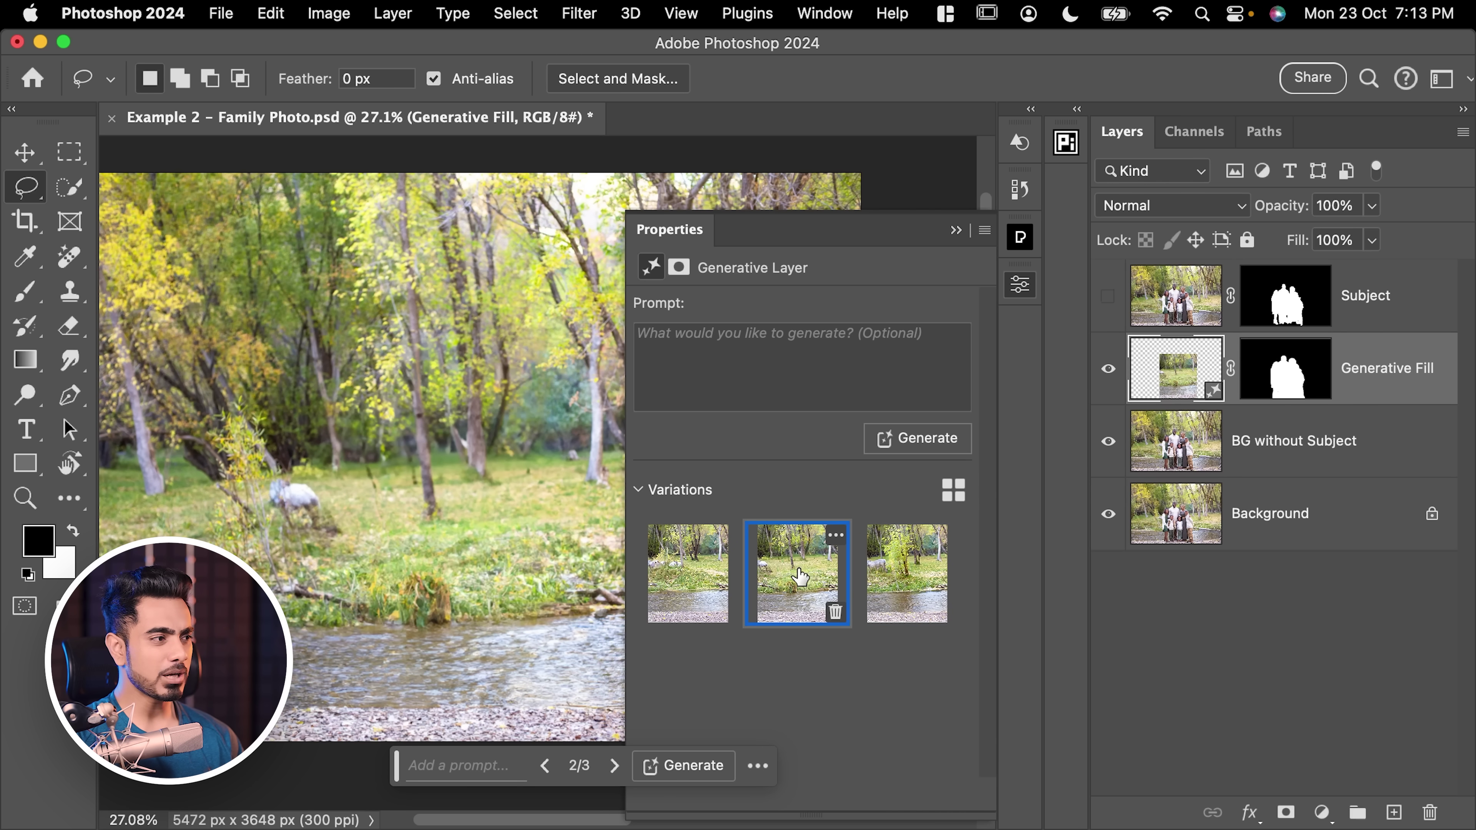
pyautogui.click(906, 573)
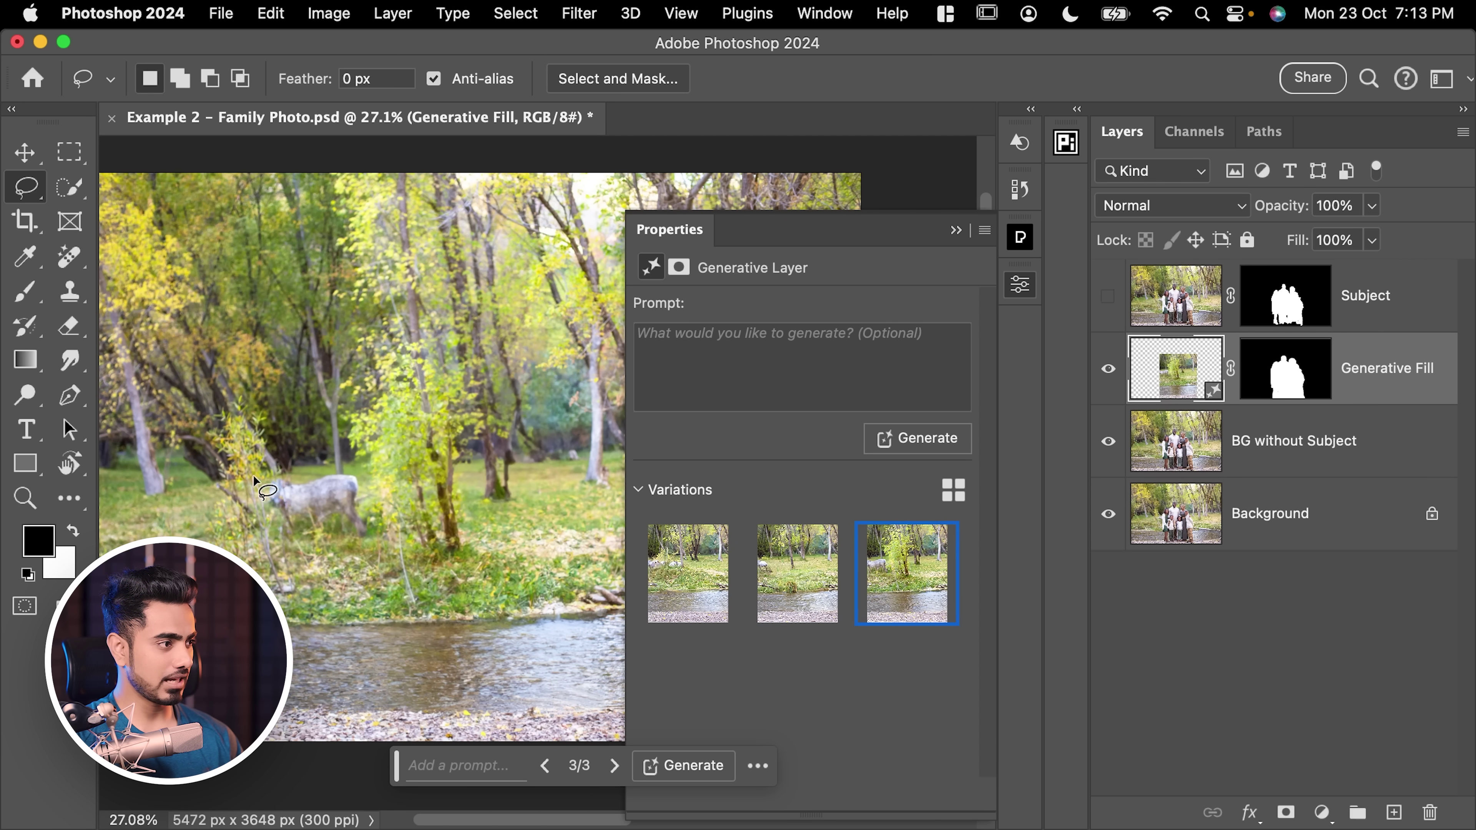
pyautogui.click(768, 565)
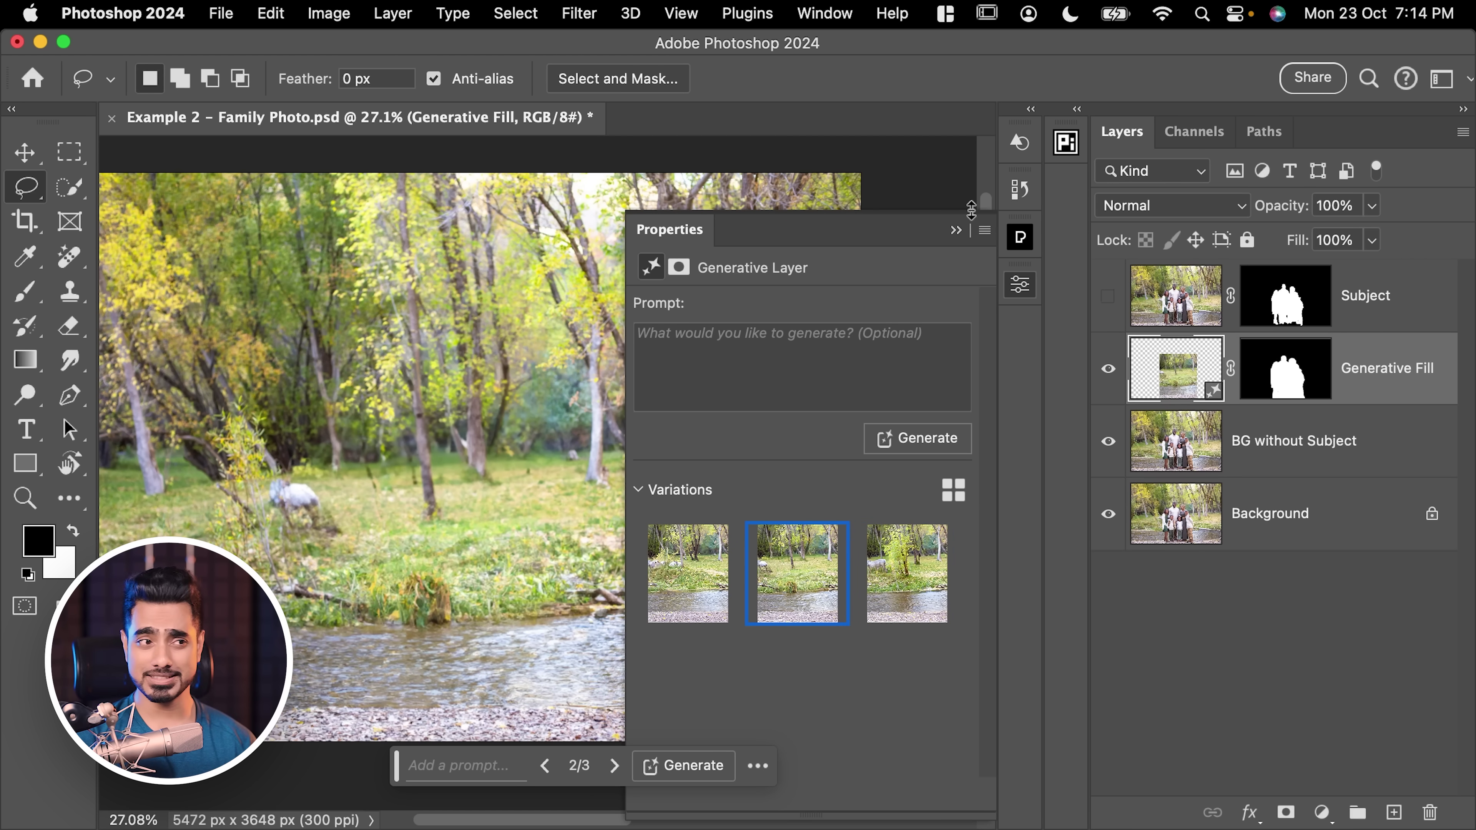
pyautogui.click(963, 230)
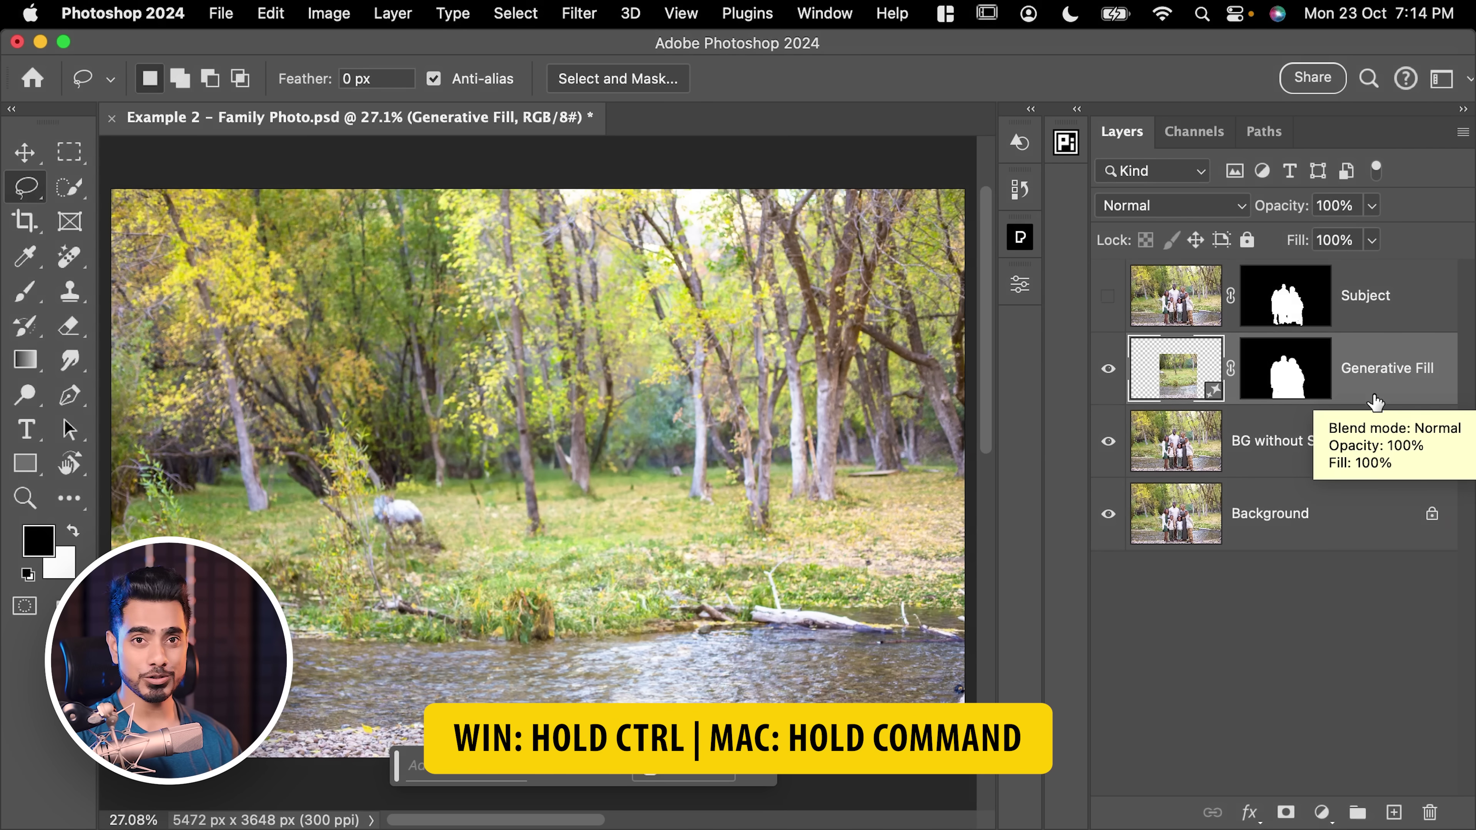
# Merge the Generative Fill layer into the background copy and name it 'BG without Subject'
pyautogui.keyDown('super'); pyautogui.click(1378, 441); pyautogui.keyUp('super')
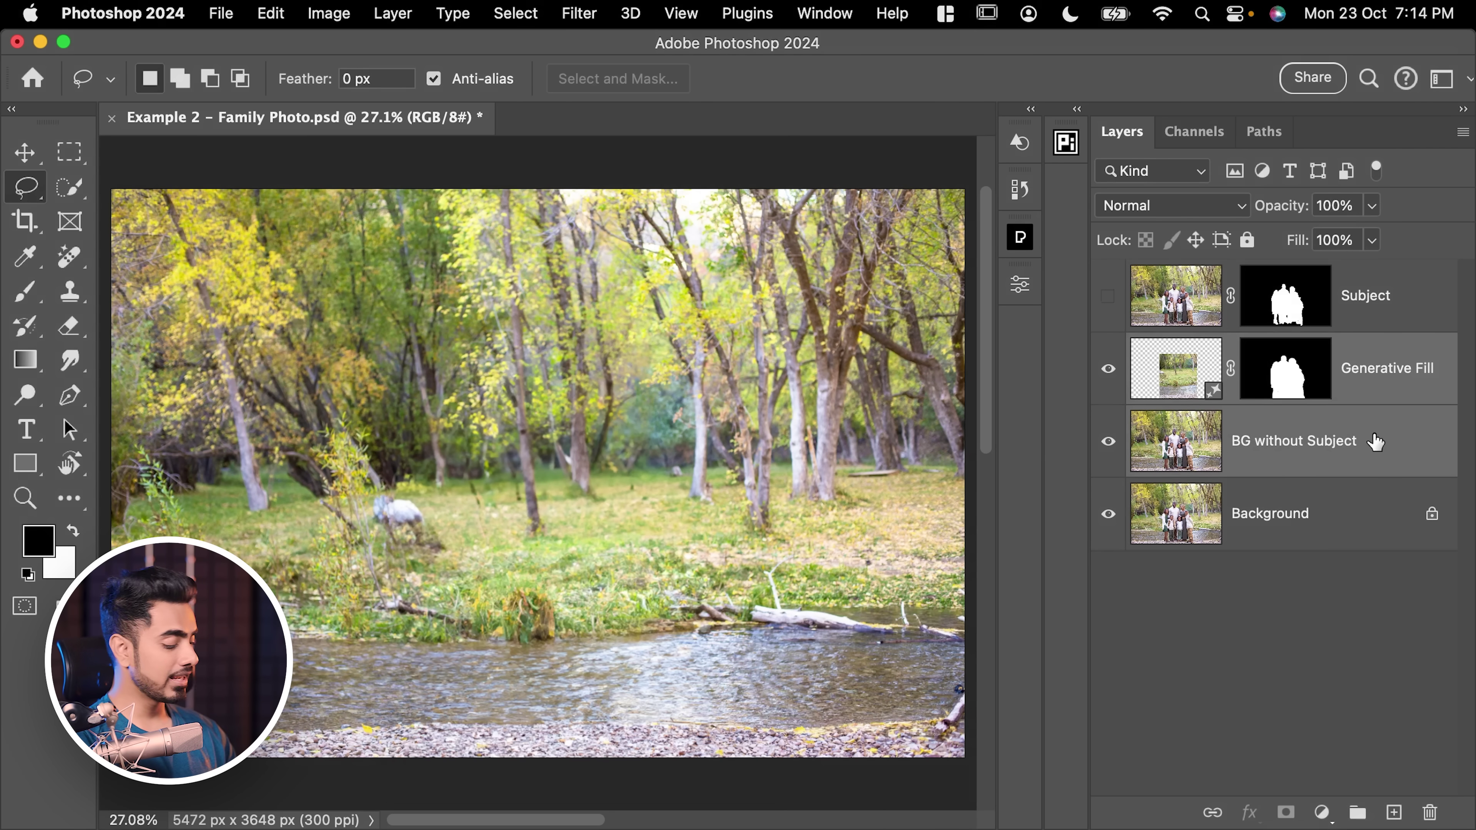
pyautogui.press('super+e')
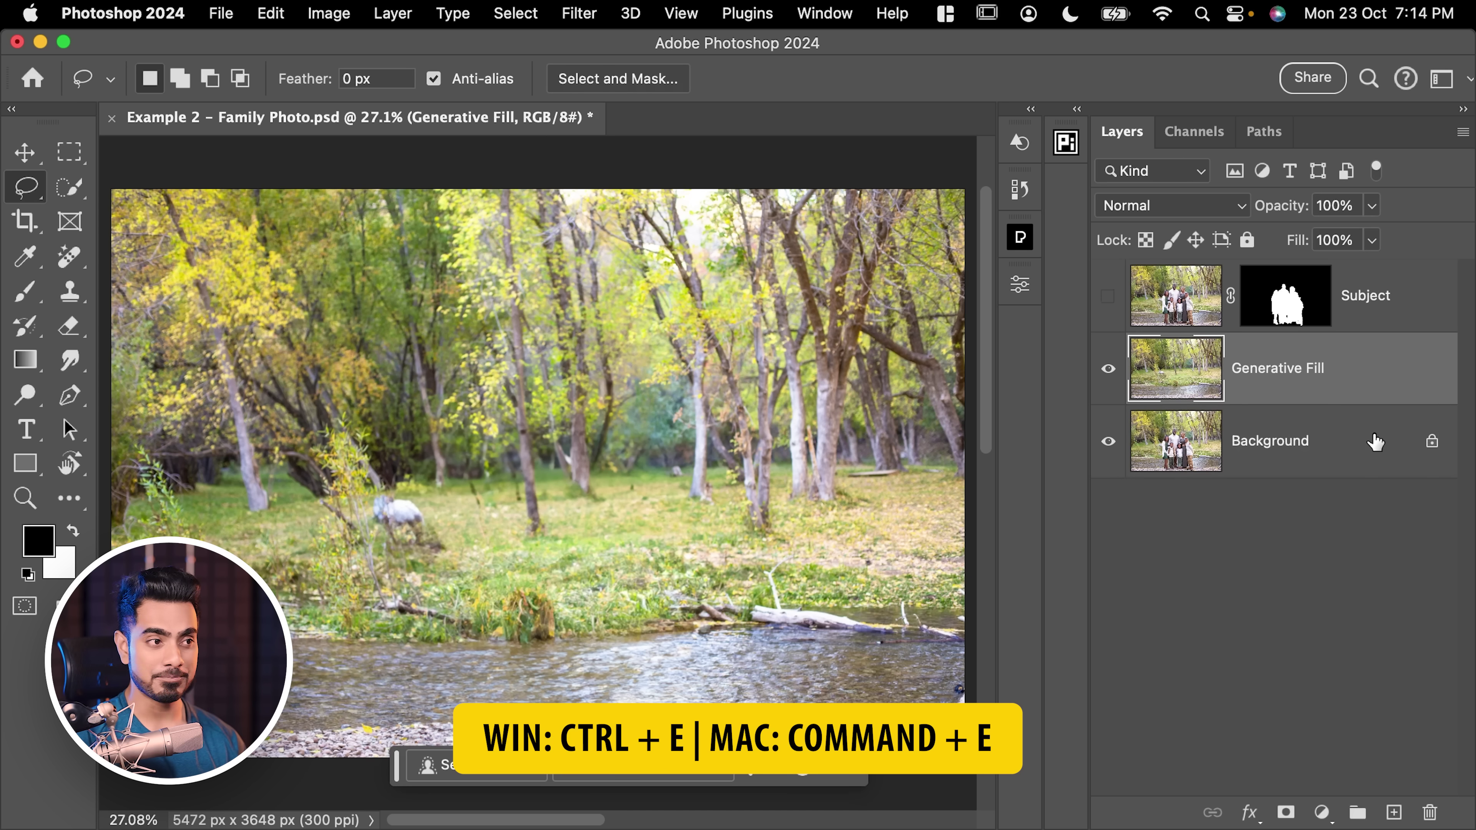
pyautogui.doubleClick(1386, 368)
pyautogui.write('BG without Subject')
pyautogui.press('Return')
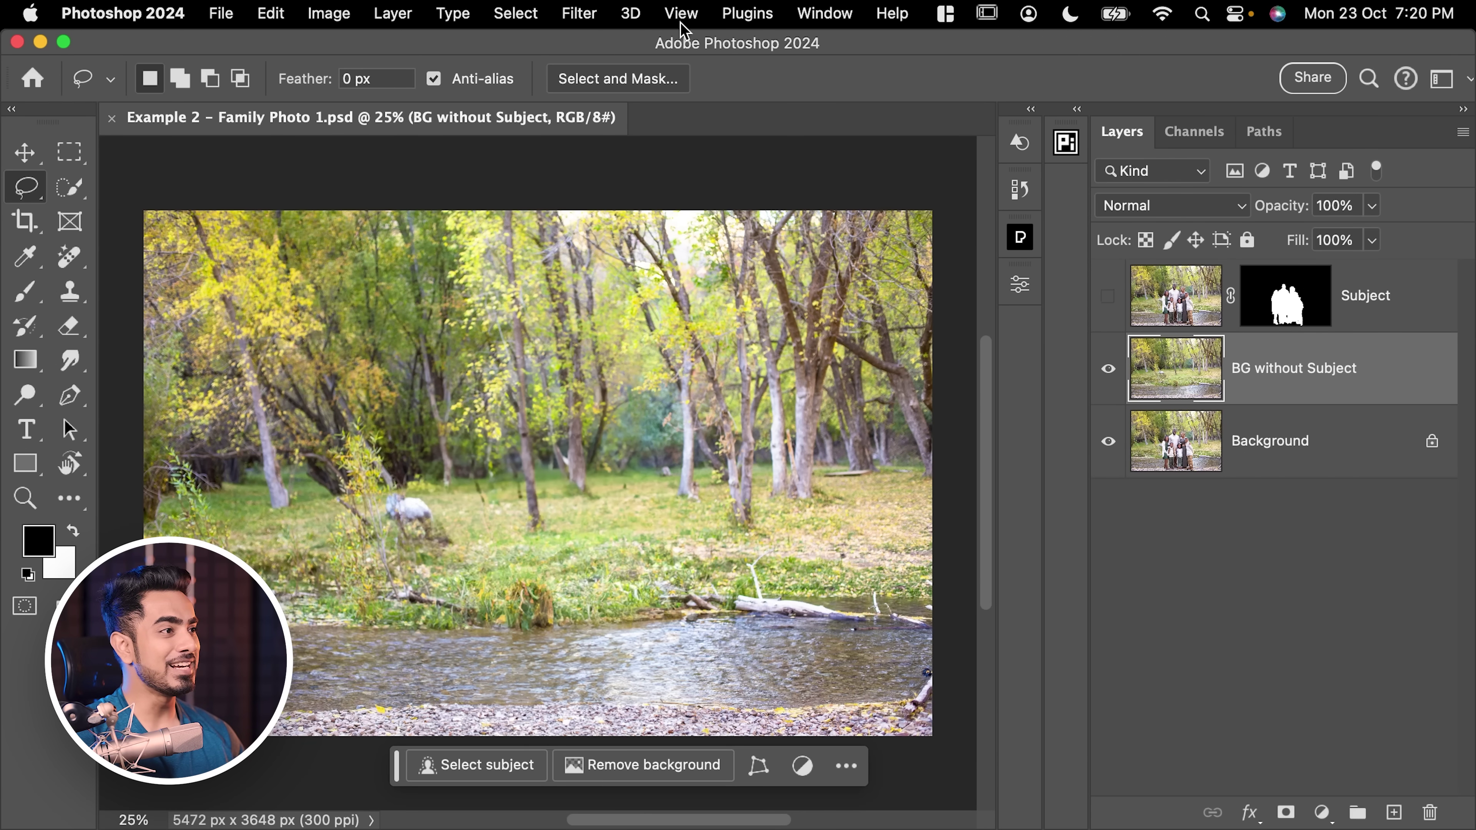
# Convert the BG without Subject layer to a smart object for smart filters
pyautogui.click(581, 13)
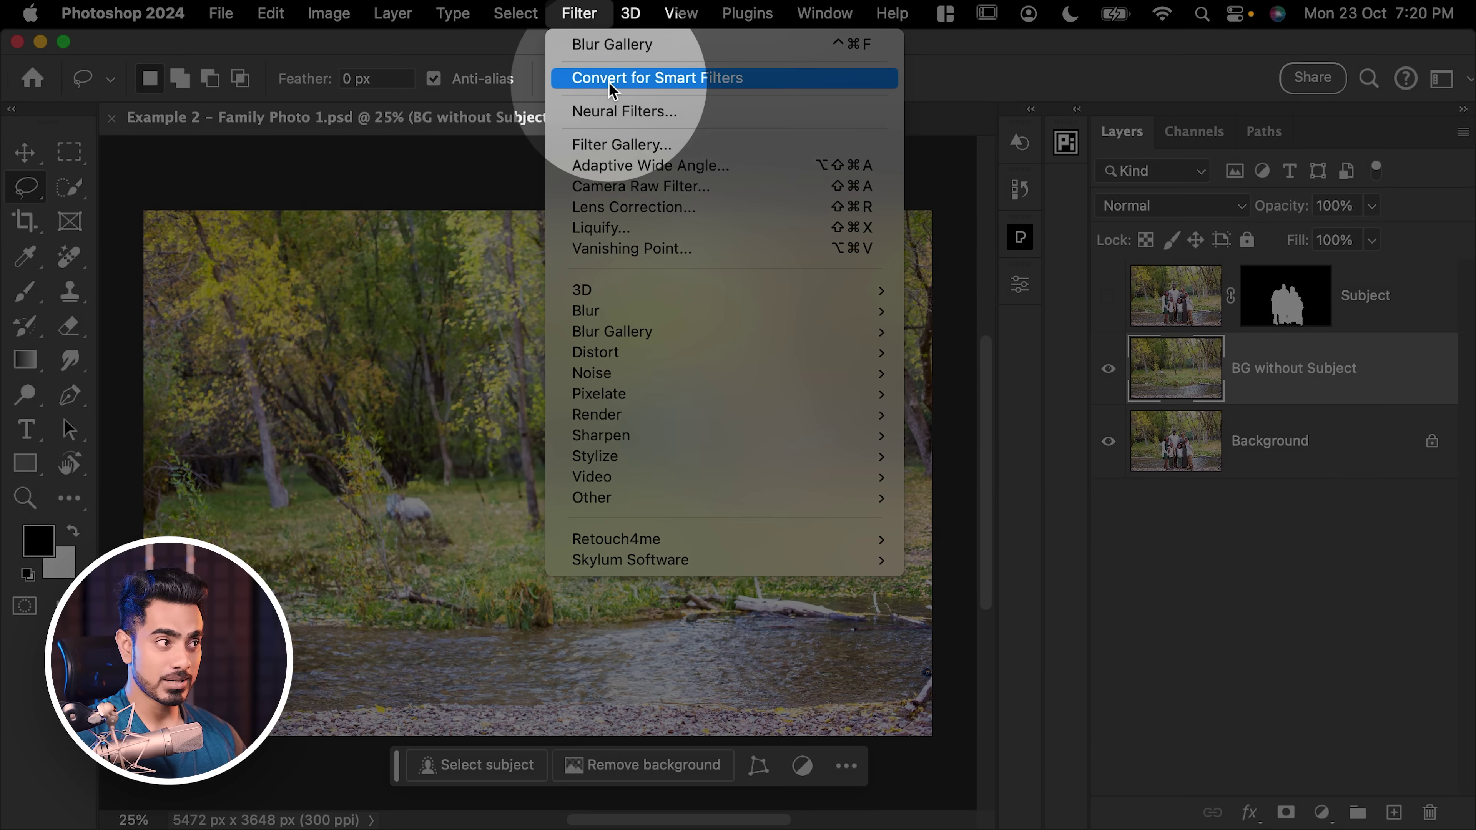
pyautogui.click(609, 82)
pyautogui.click(730, 375)
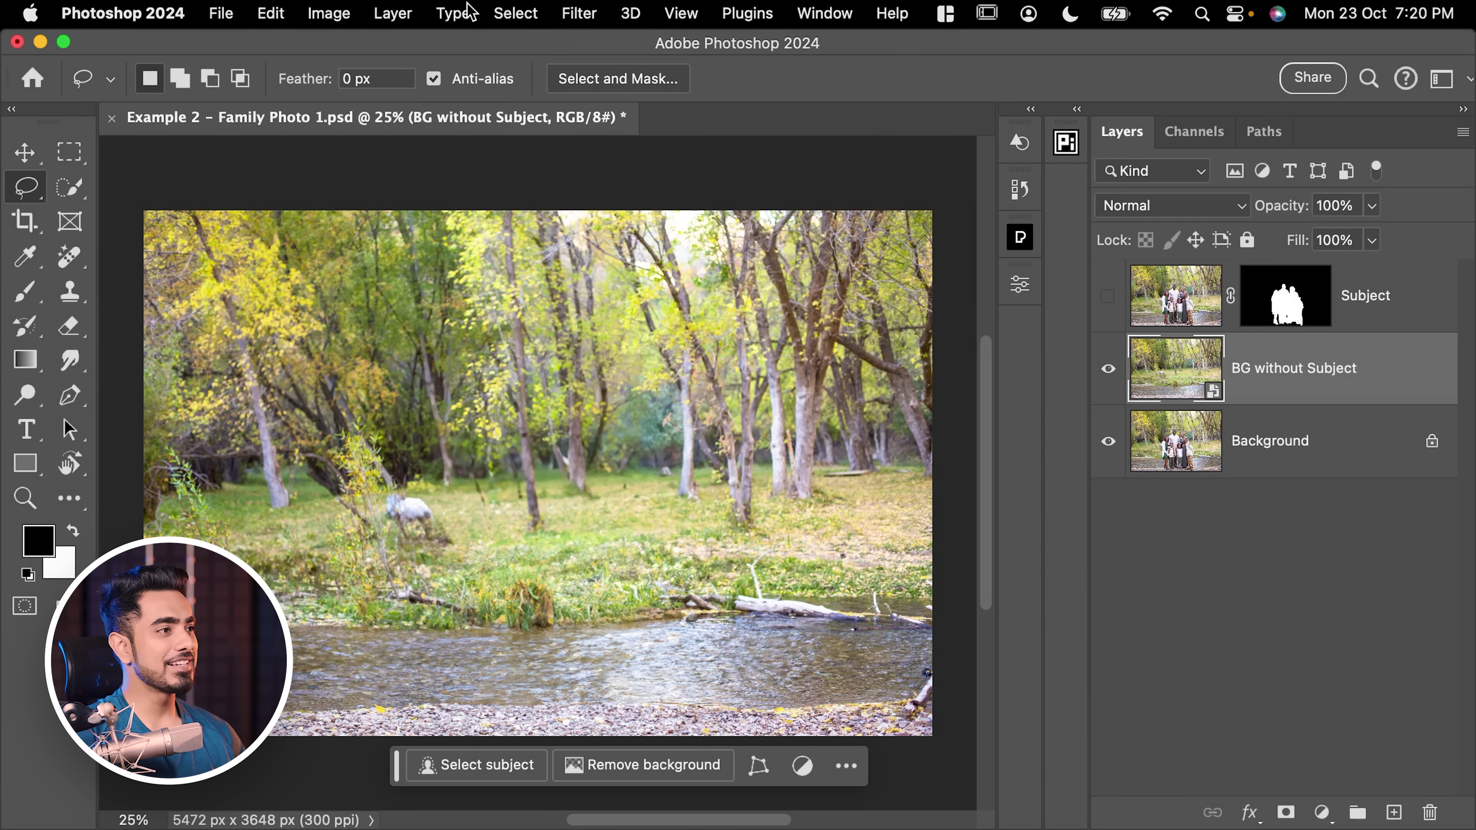
# Apply Camera Raw Lens Blur focused on the foreground with Blur Amount 92 and Boost 83
pyautogui.click(573, 17)
pyautogui.click(634, 192)
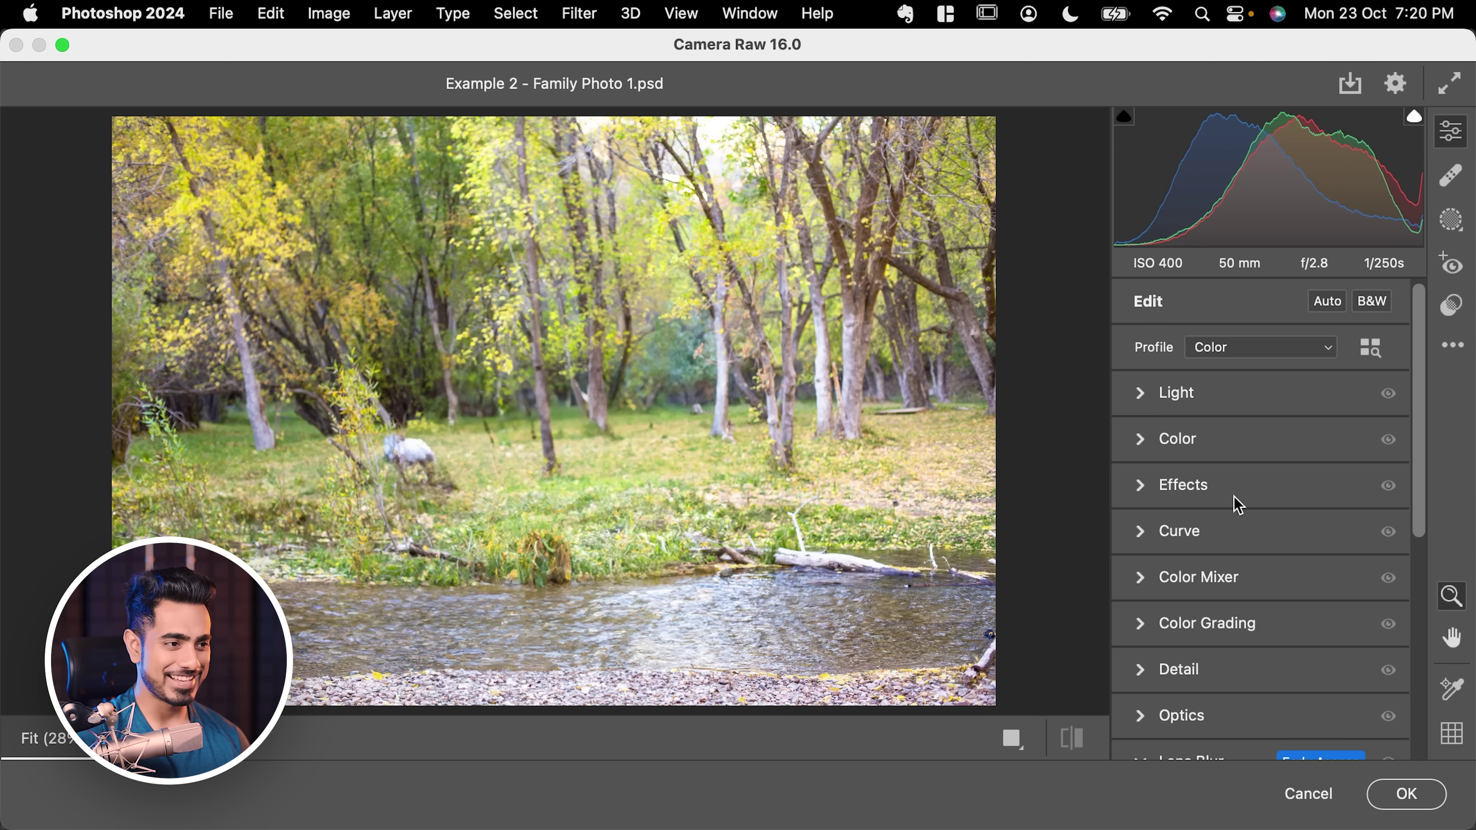
pyautogui.scroll(-7, 1255, 535)
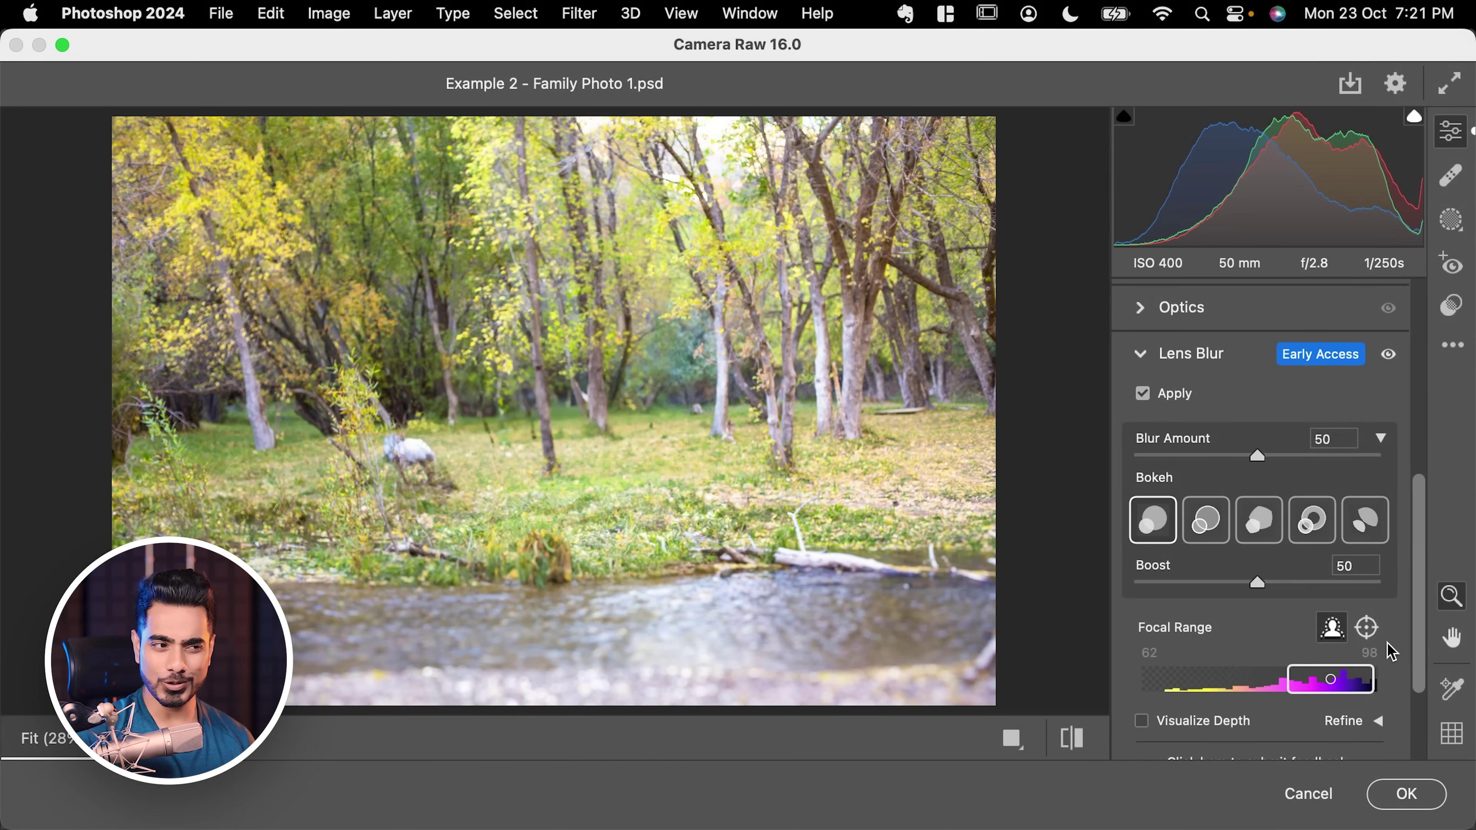
pyautogui.click(1367, 627)
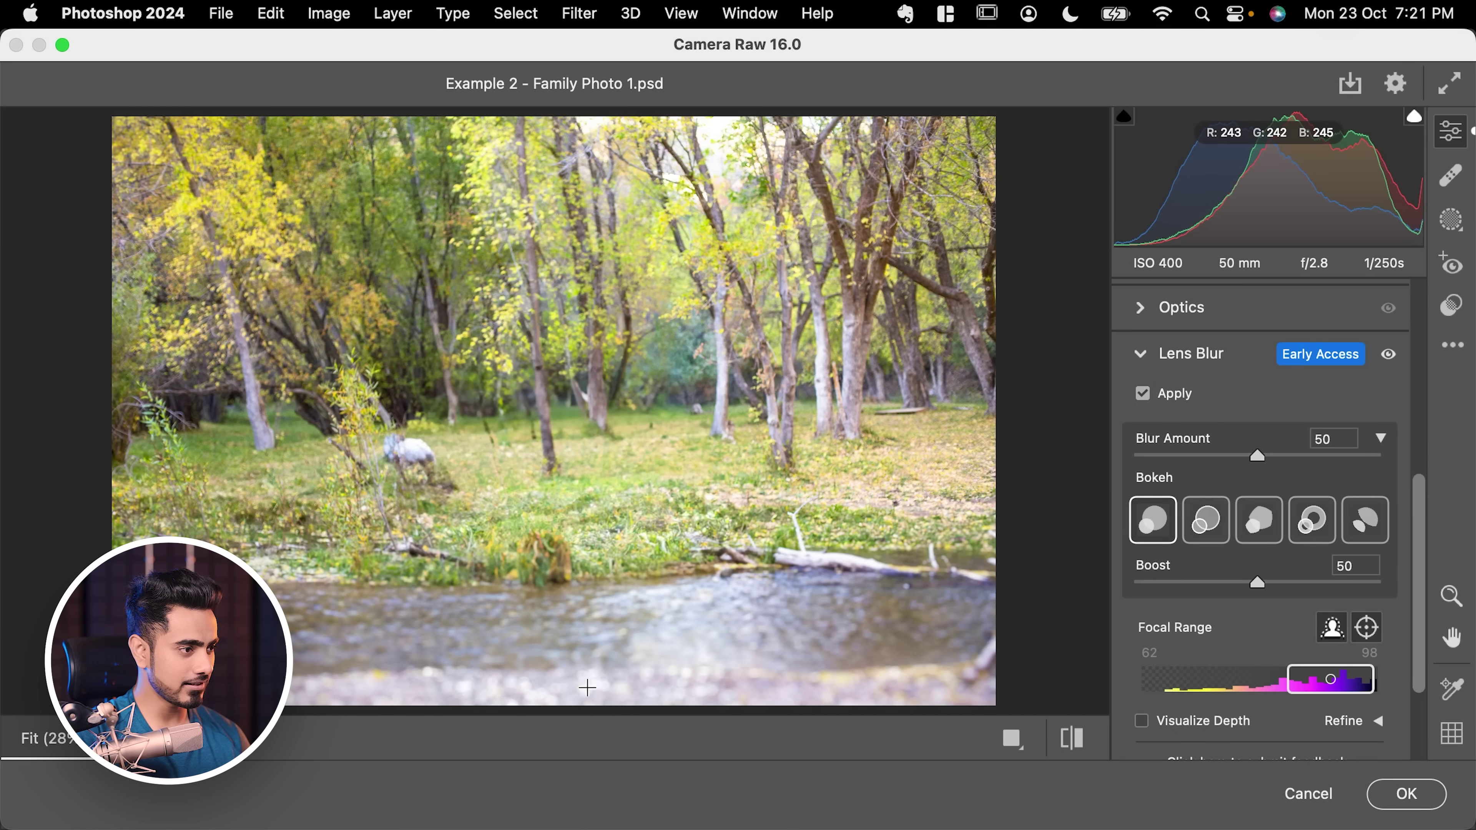
pyautogui.click(587, 688)
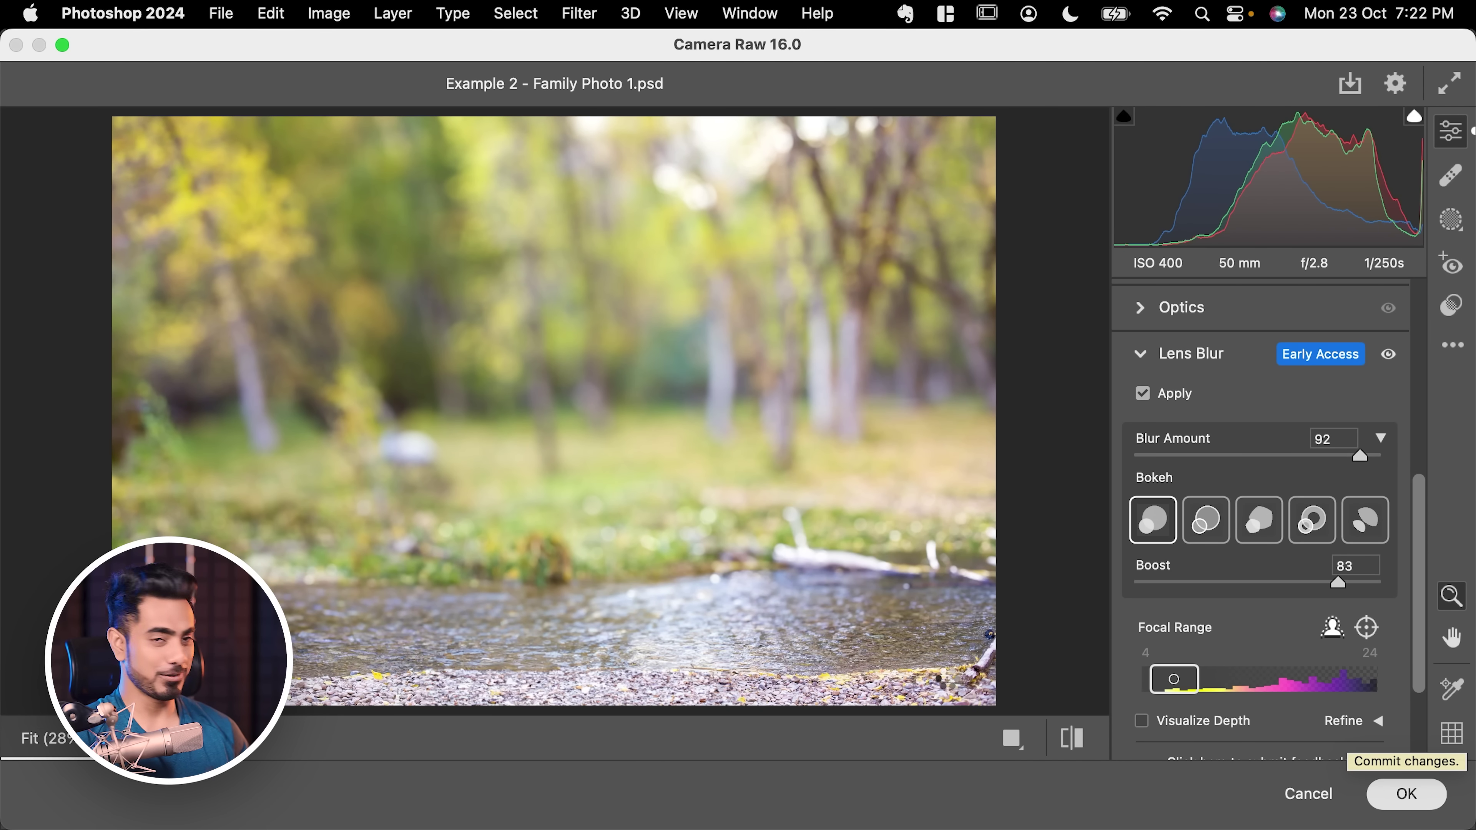
pyautogui.click(1407, 794)
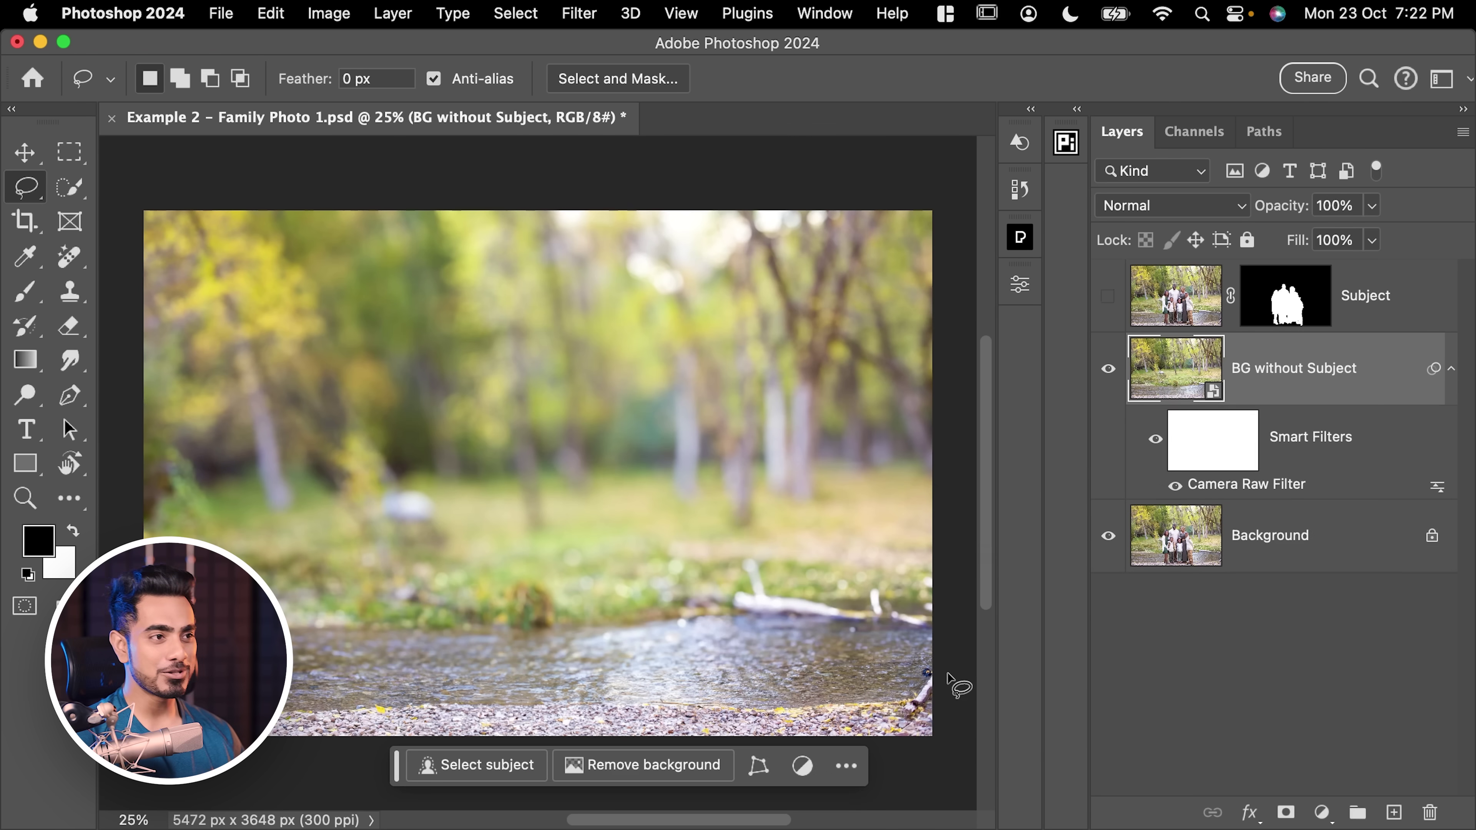
# Make the Subject layer visible again and pan down to the family's feet
pyautogui.click(1104, 308)
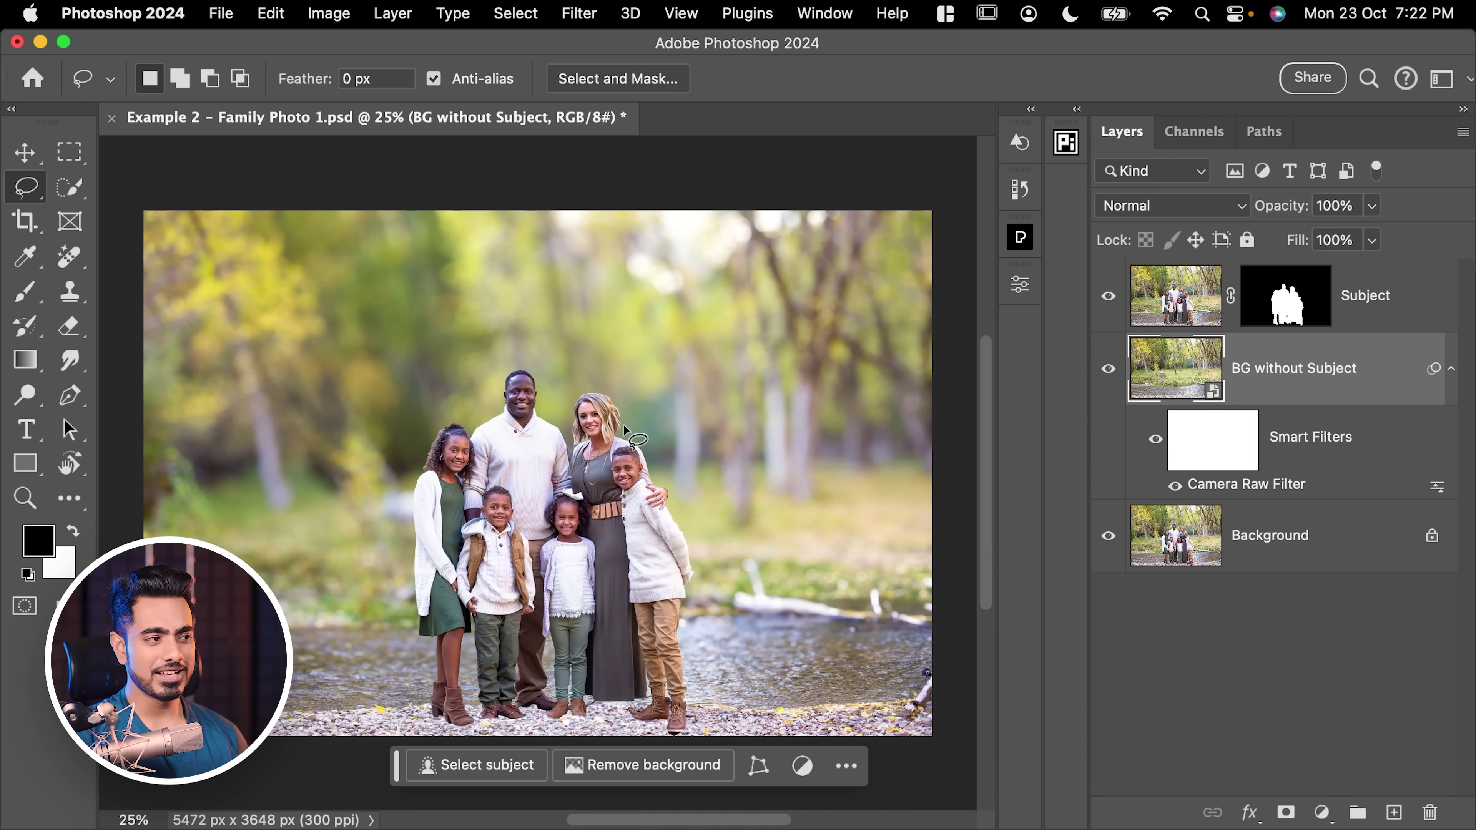
pyautogui.moveTo(533, 686)
pyautogui.mouseDown()
pyautogui.moveTo(520, 582)
pyautogui.moveTo(570, 589)
pyautogui.moveTo(405, 654)
pyautogui.mouseUp()
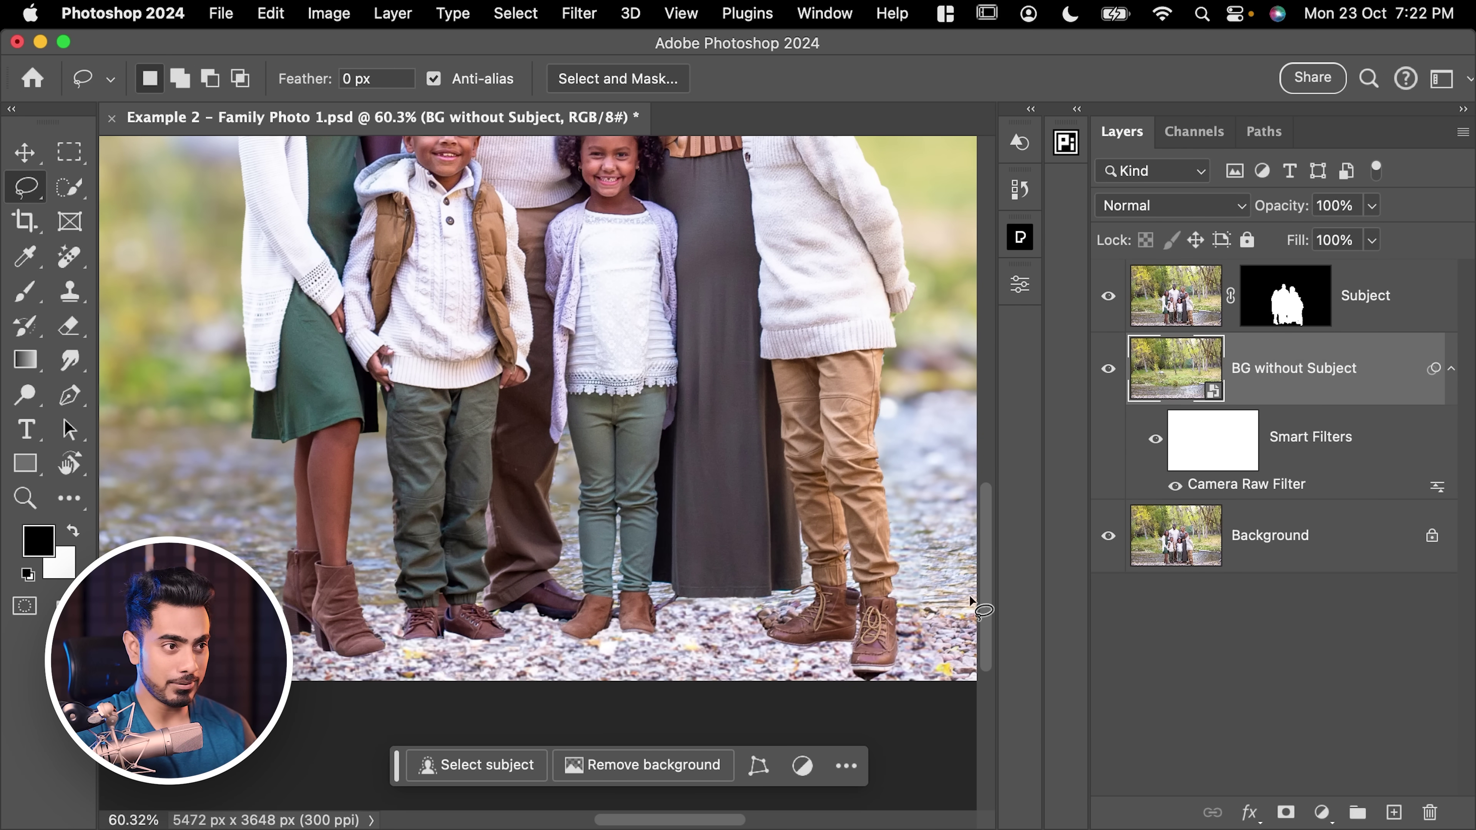
# Paint the Subject mask with an 800 px Soft Round brush to reveal the ground around their feet
pyautogui.click(1286, 299)
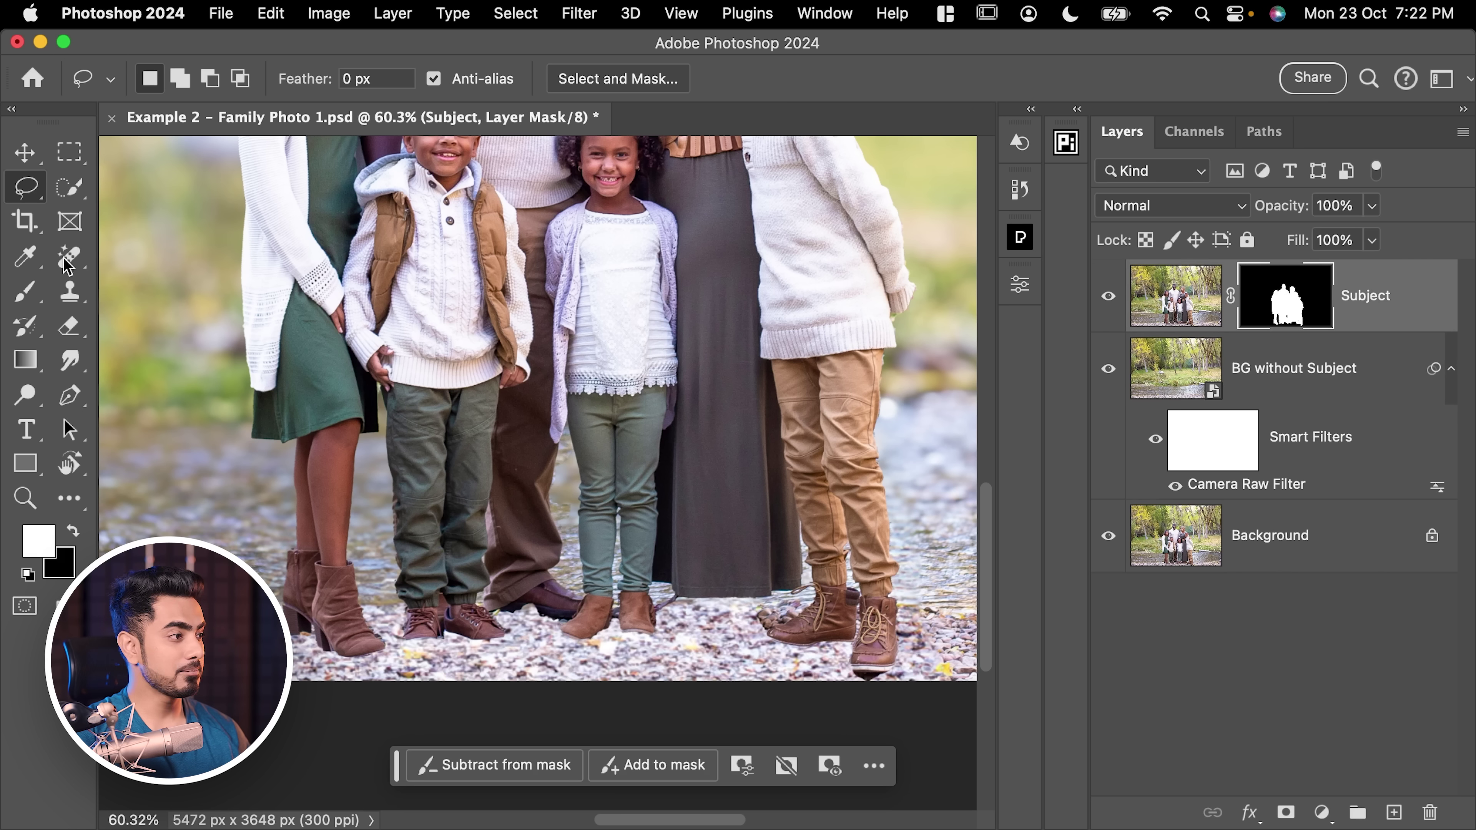
pyautogui.click(25, 290)
pyautogui.click(152, 89)
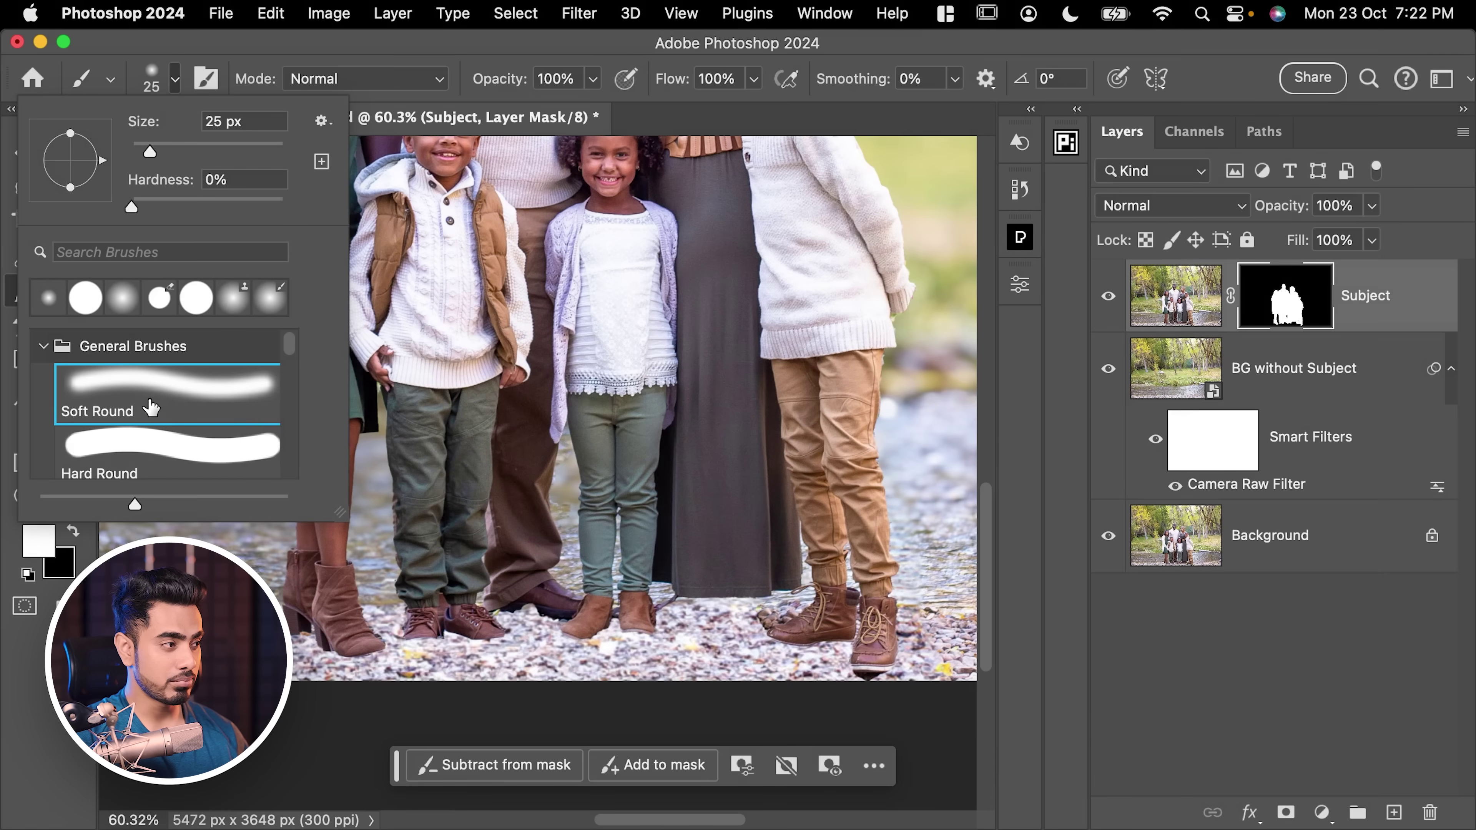
pyautogui.doubleClick(149, 405)
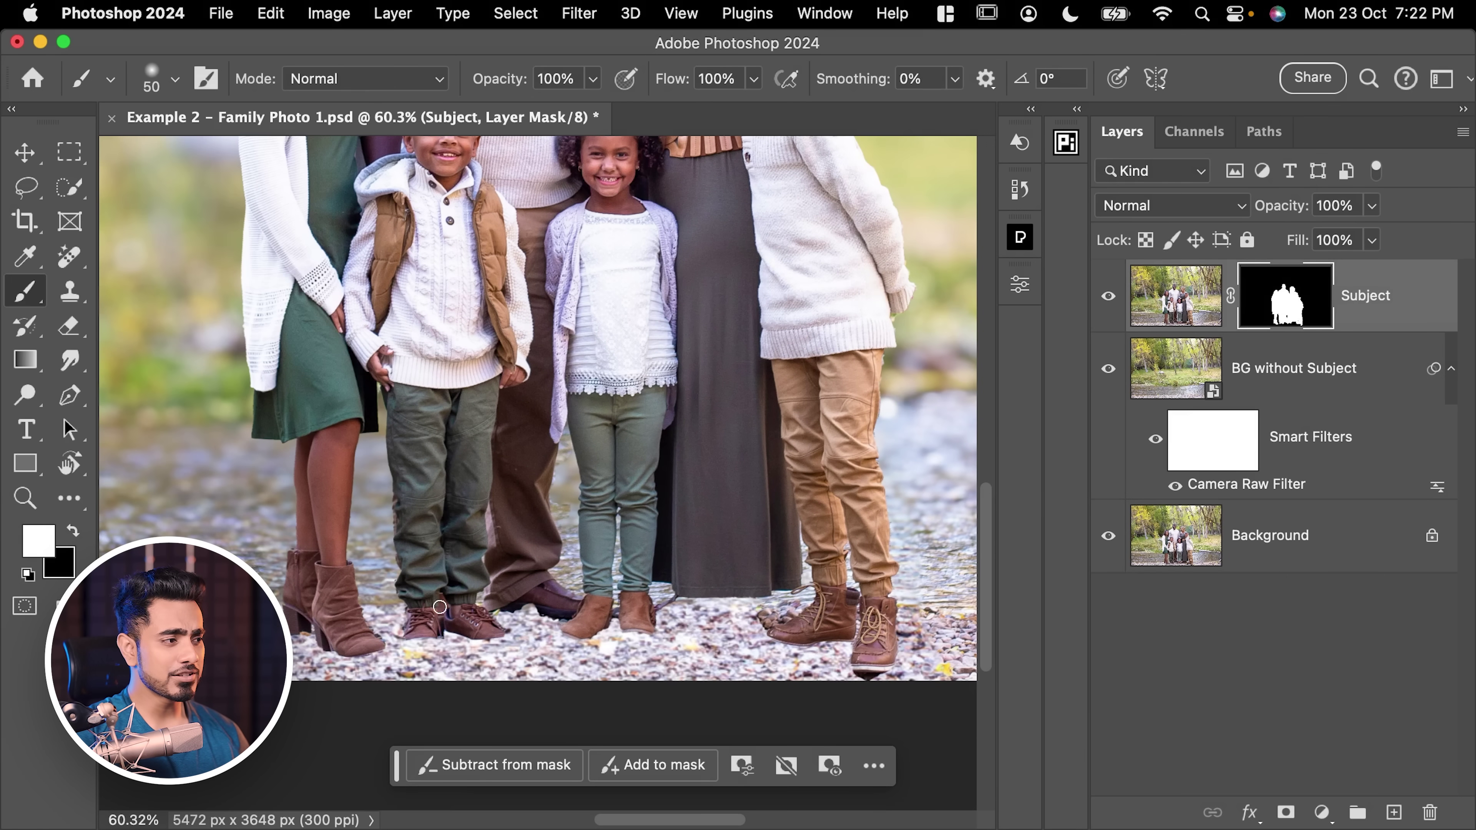
pyautogui.press(']')
pyautogui.press(']')
pyautogui.press(']')
pyautogui.press(']')
pyautogui.press(']')
pyautogui.press(']')
pyautogui.press(']')
pyautogui.press(']')
pyautogui.press(']')
pyautogui.press(']')
pyautogui.press(']')
pyautogui.press(']')
pyautogui.press(']')
pyautogui.press(']')
pyautogui.press(']')
pyautogui.press(']')
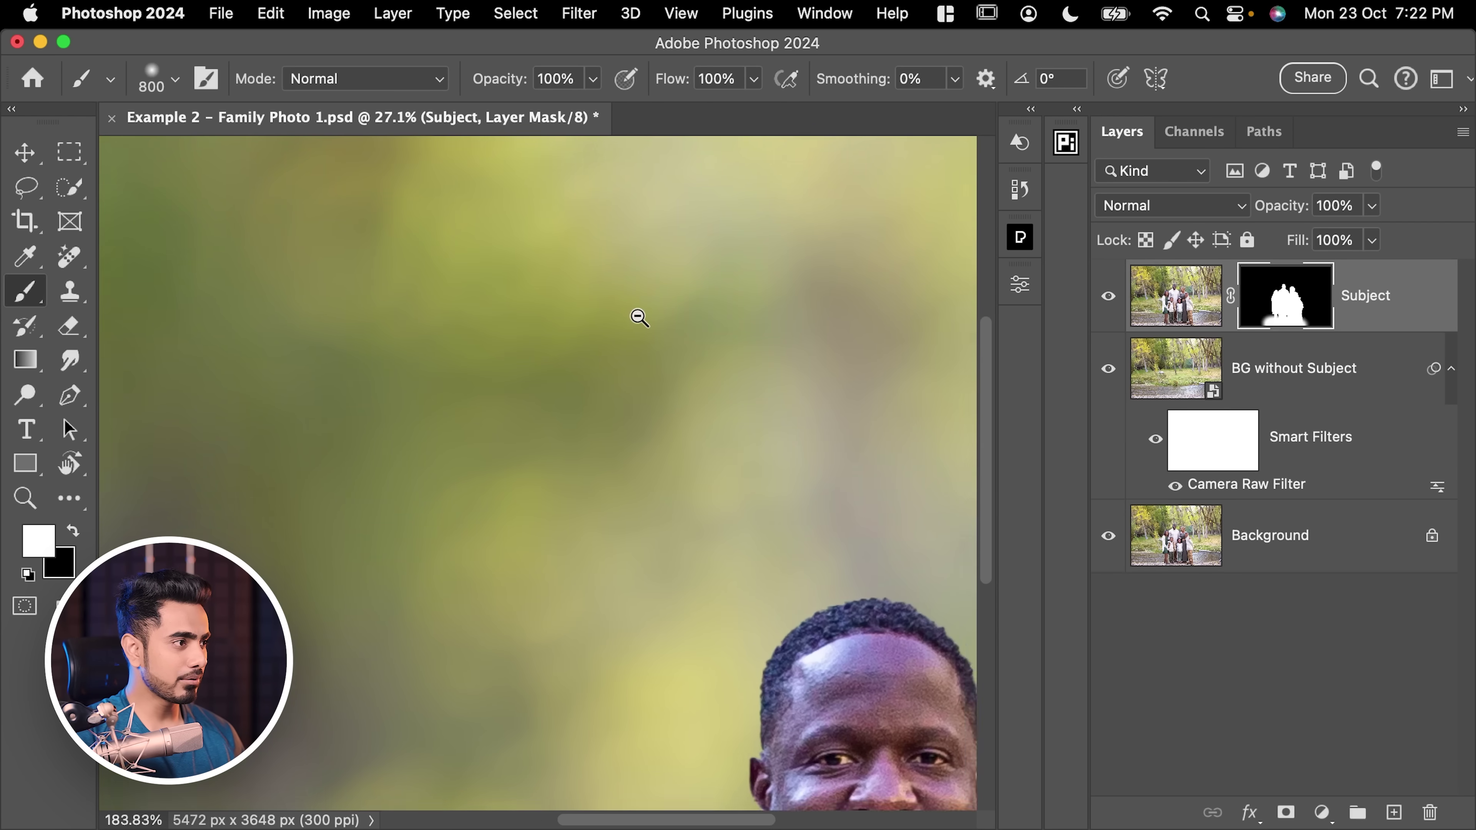
pyautogui.moveTo(640, 317); pyautogui.dragTo(458, 211)
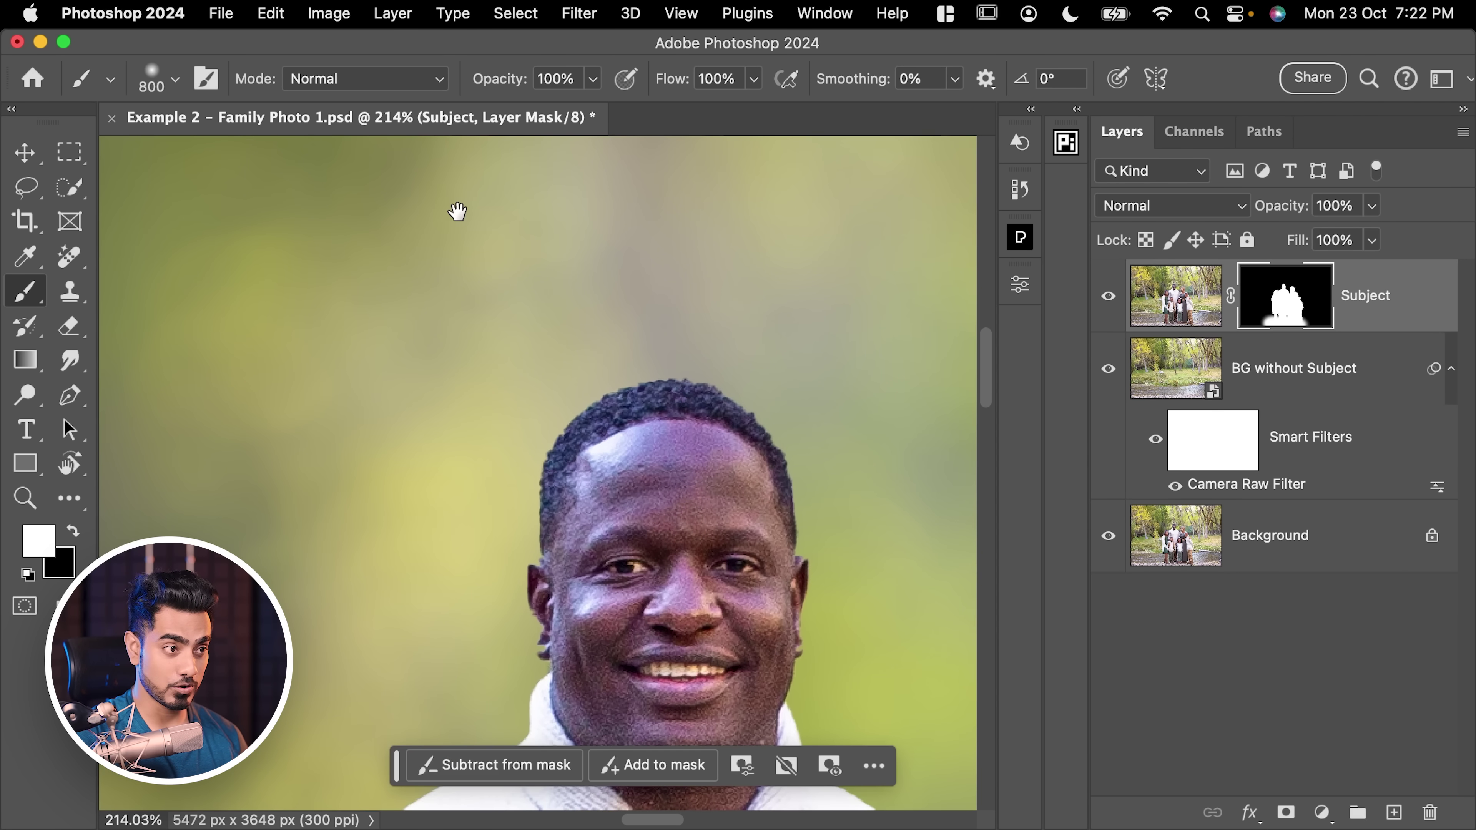
pyautogui.click(1354, 364)
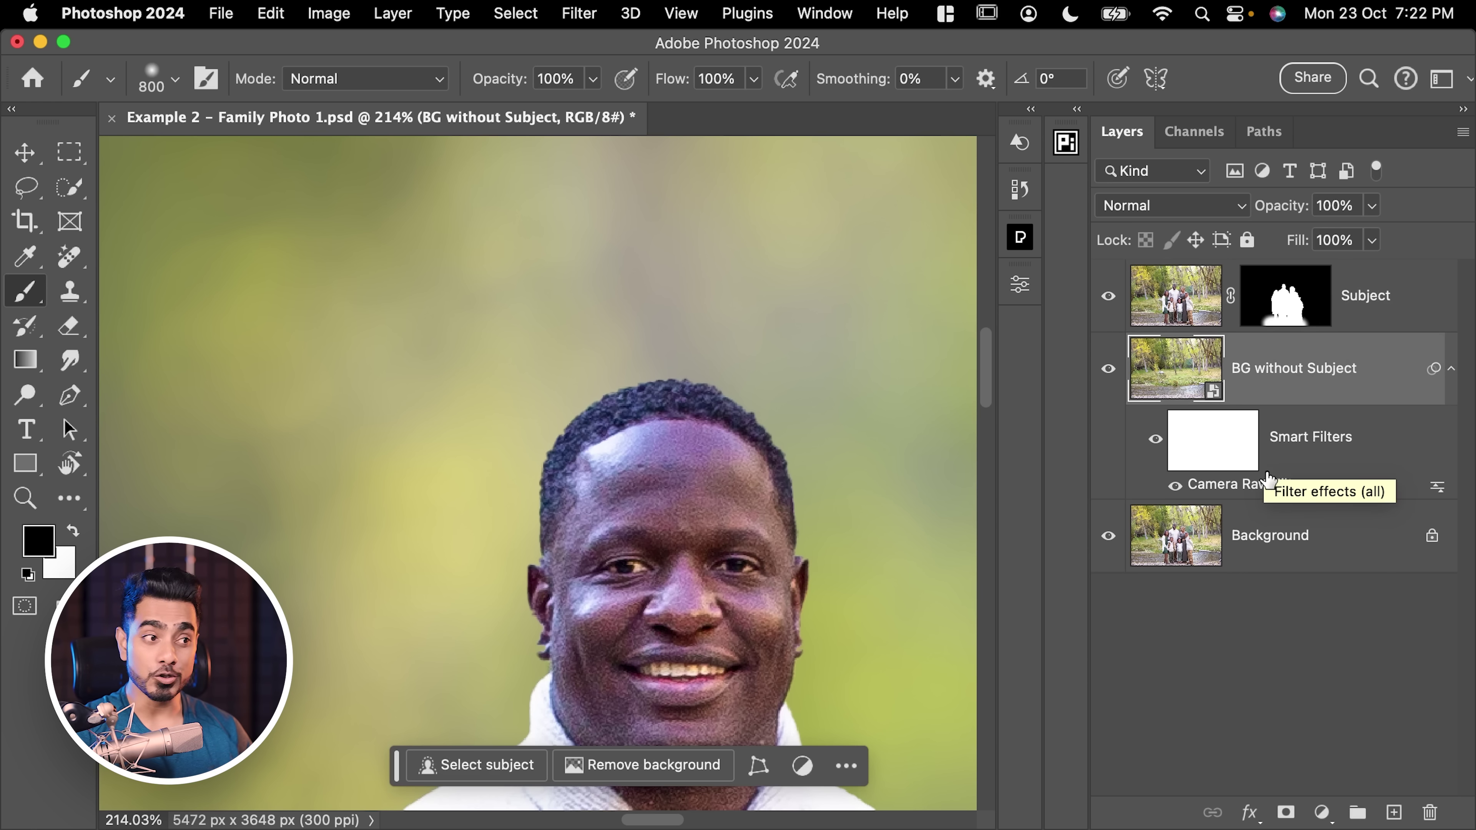
# Add Camera Raw grain to the blurred background: Grain 39, Size 26, Roughness 50
pyautogui.doubleClick(1268, 495)
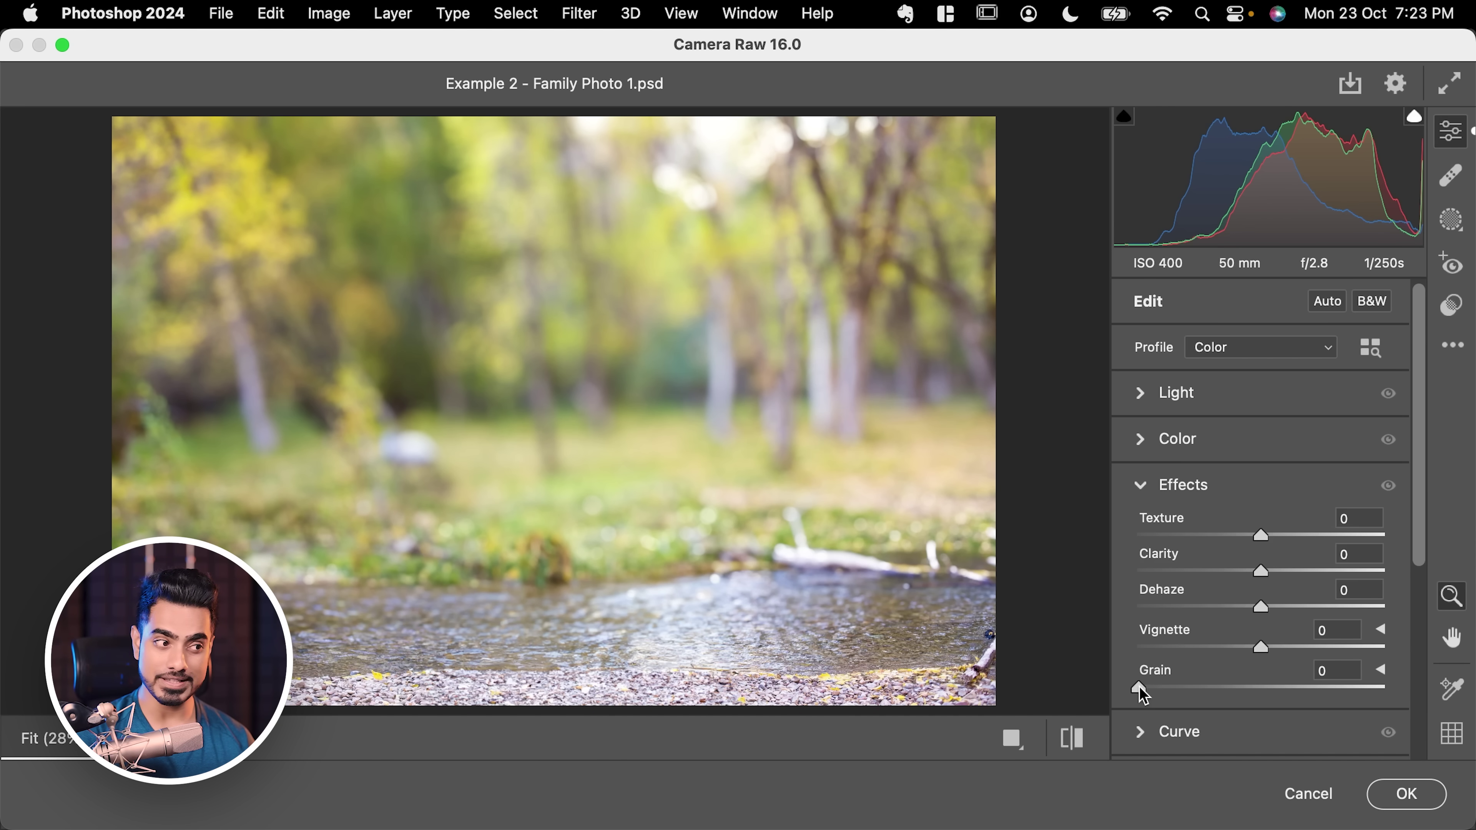
pyautogui.moveTo(1139, 686); pyautogui.dragTo(1185, 686)
pyautogui.moveTo(520, 270); pyautogui.dragTo(658, 272)
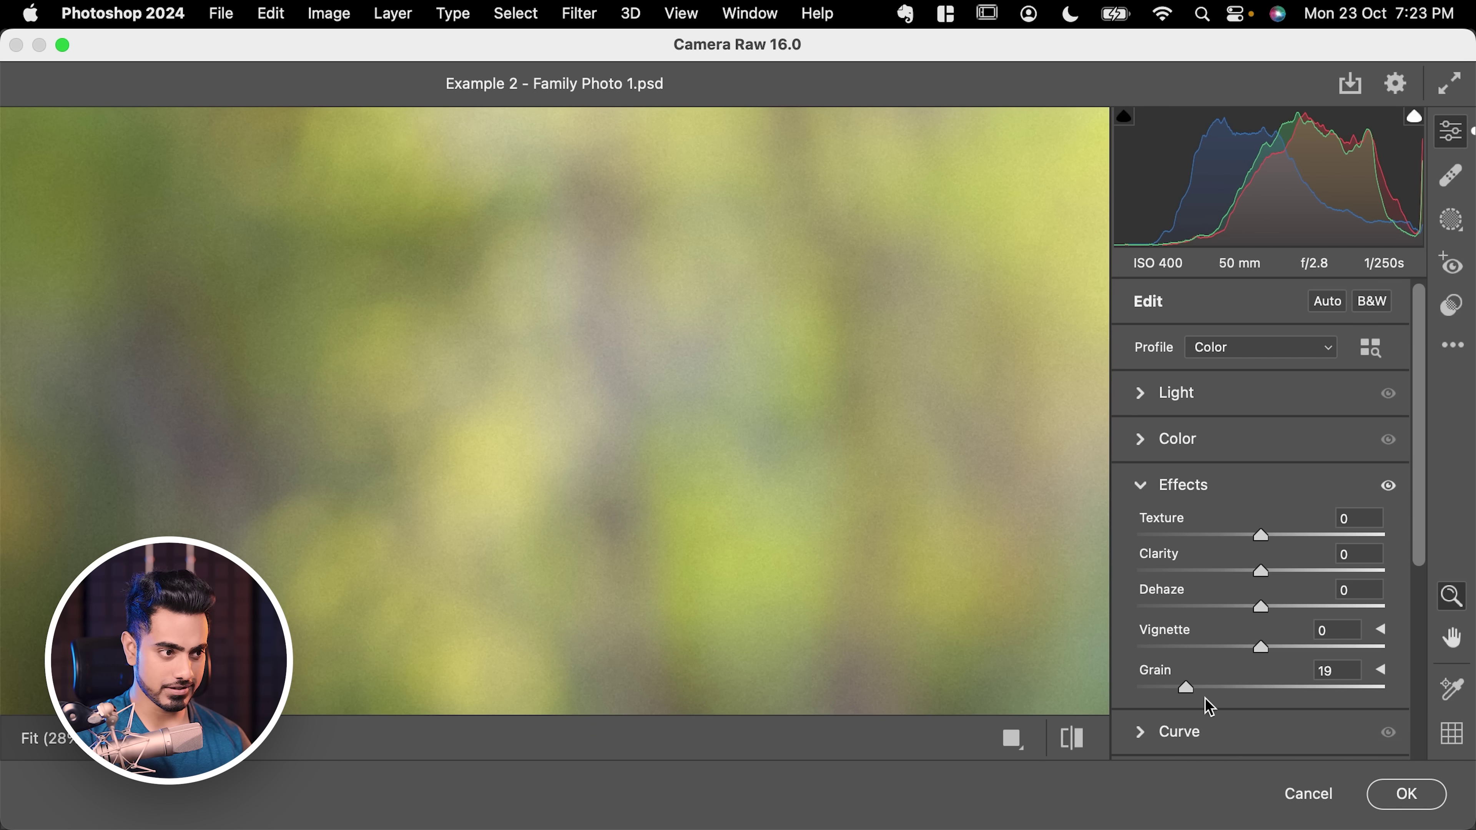
pyautogui.moveTo(1190, 688); pyautogui.dragTo(1212, 690)
pyautogui.scroll(-3, 1346, 668)
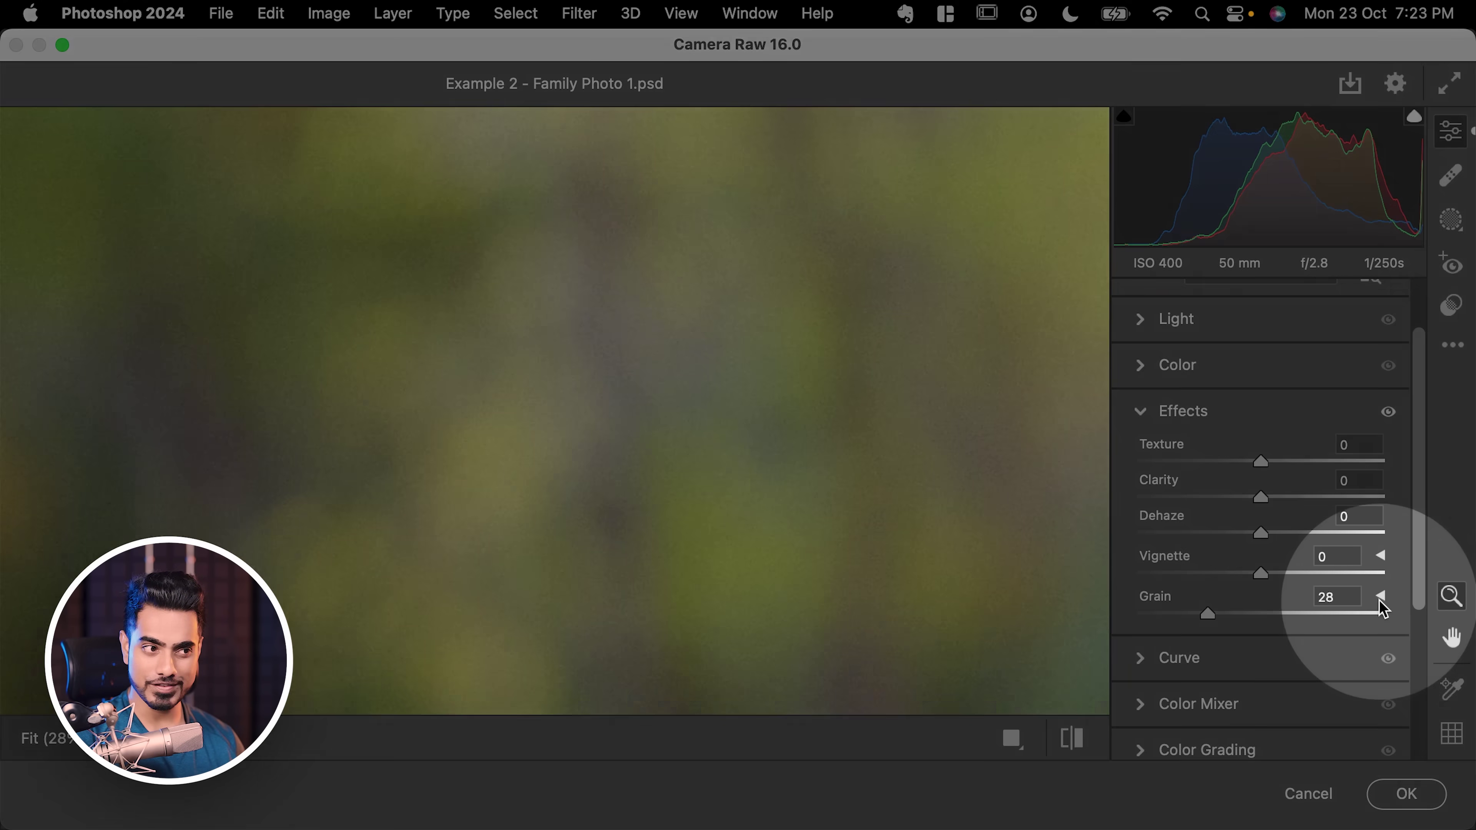
pyautogui.click(1381, 597)
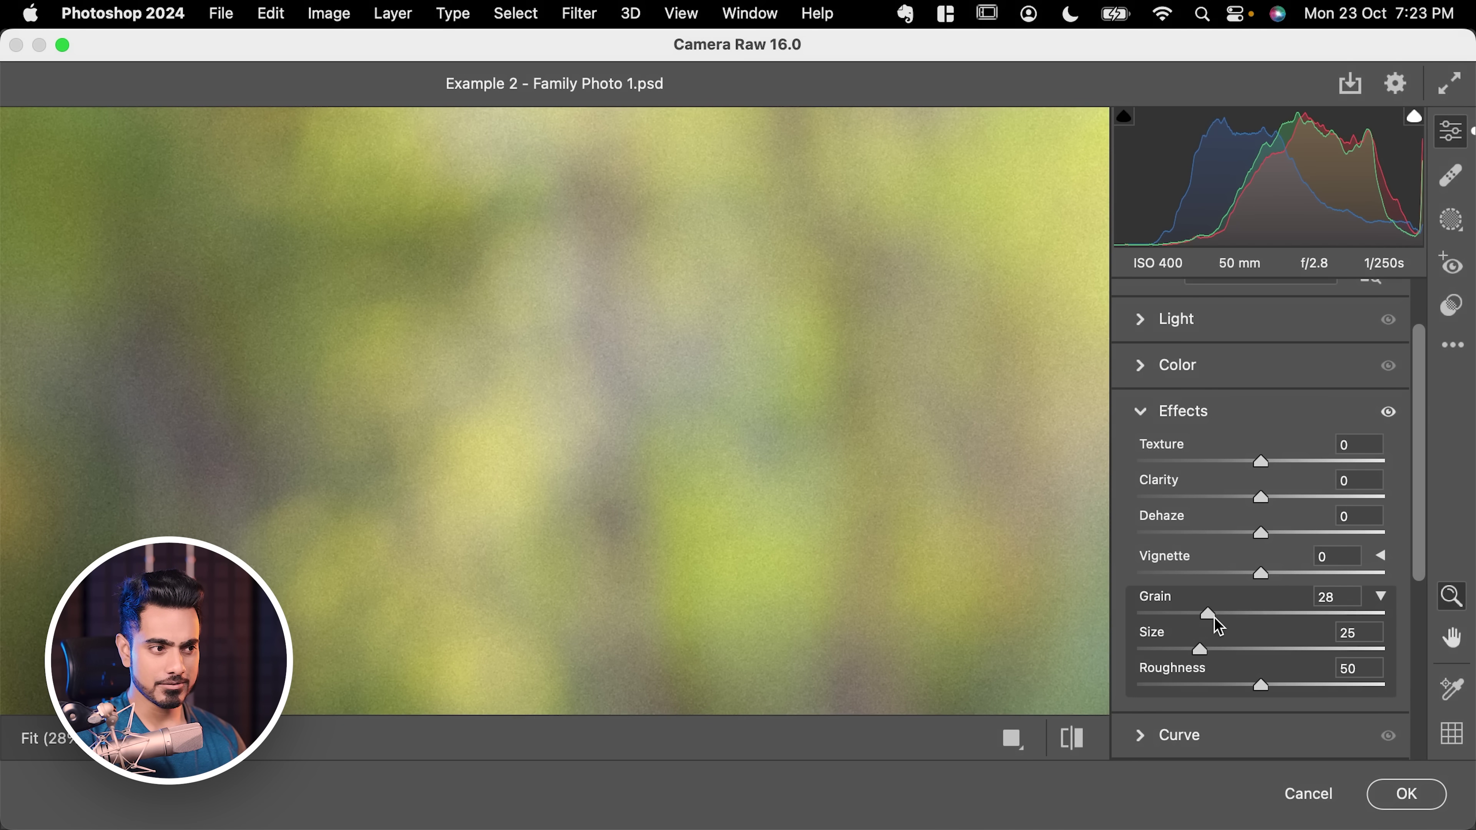
pyautogui.moveTo(1209, 615); pyautogui.dragTo(1233, 615)
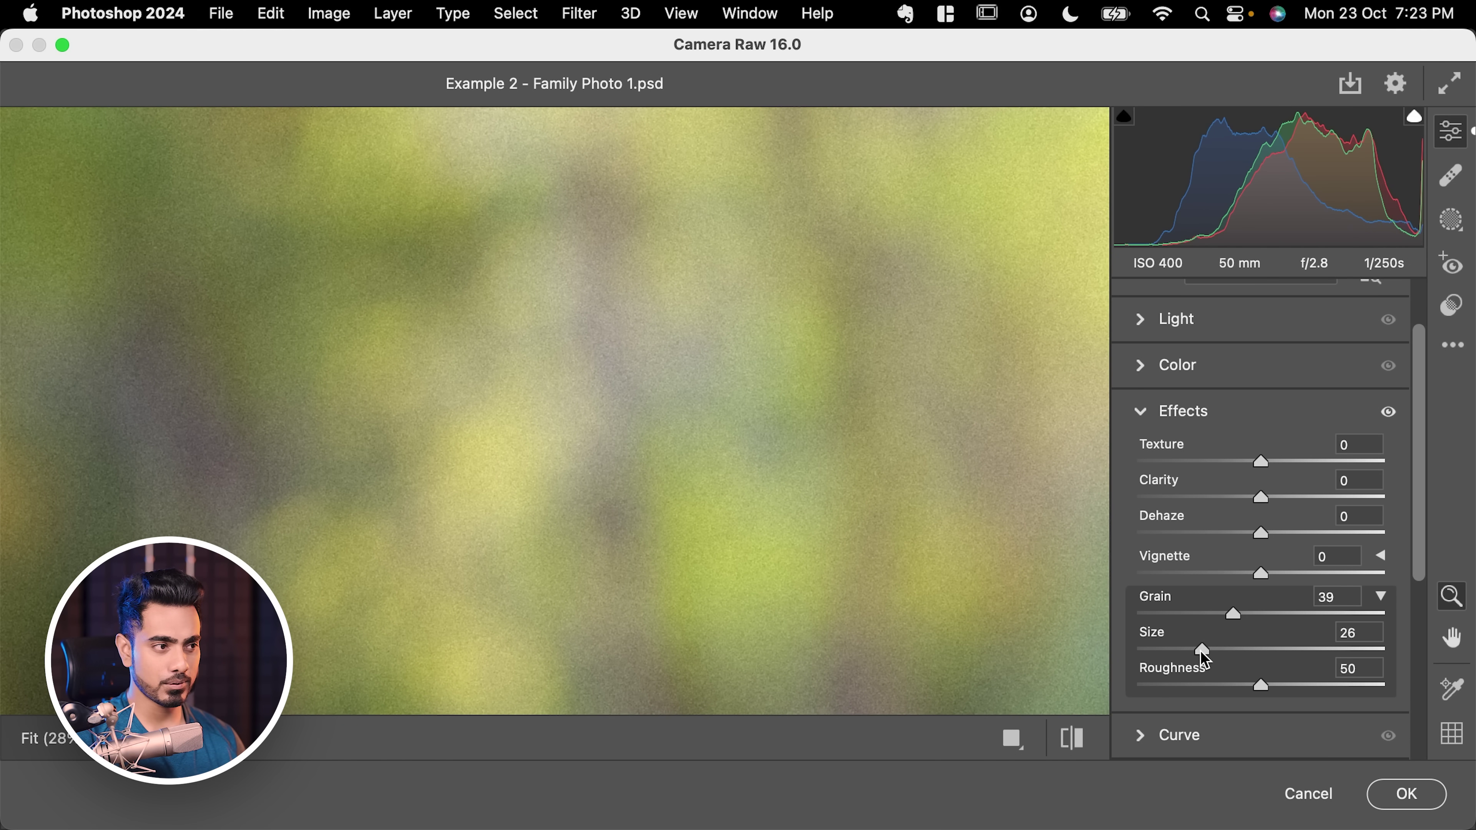
pyautogui.click(1406, 794)
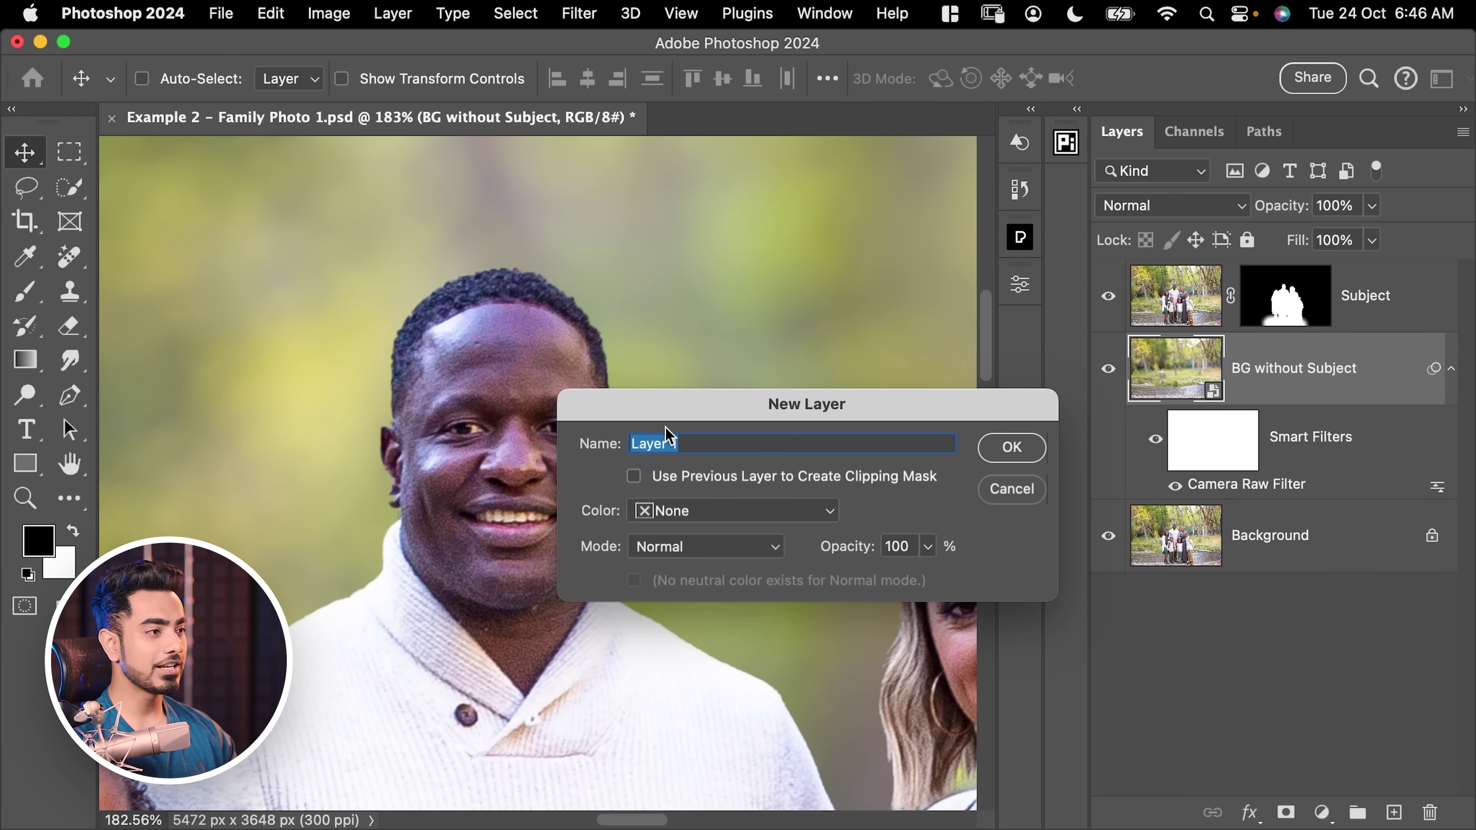
# Create a new layer named Grain in Overlay mode, filled with neutral 50% gray
pyautogui.write('Grain')
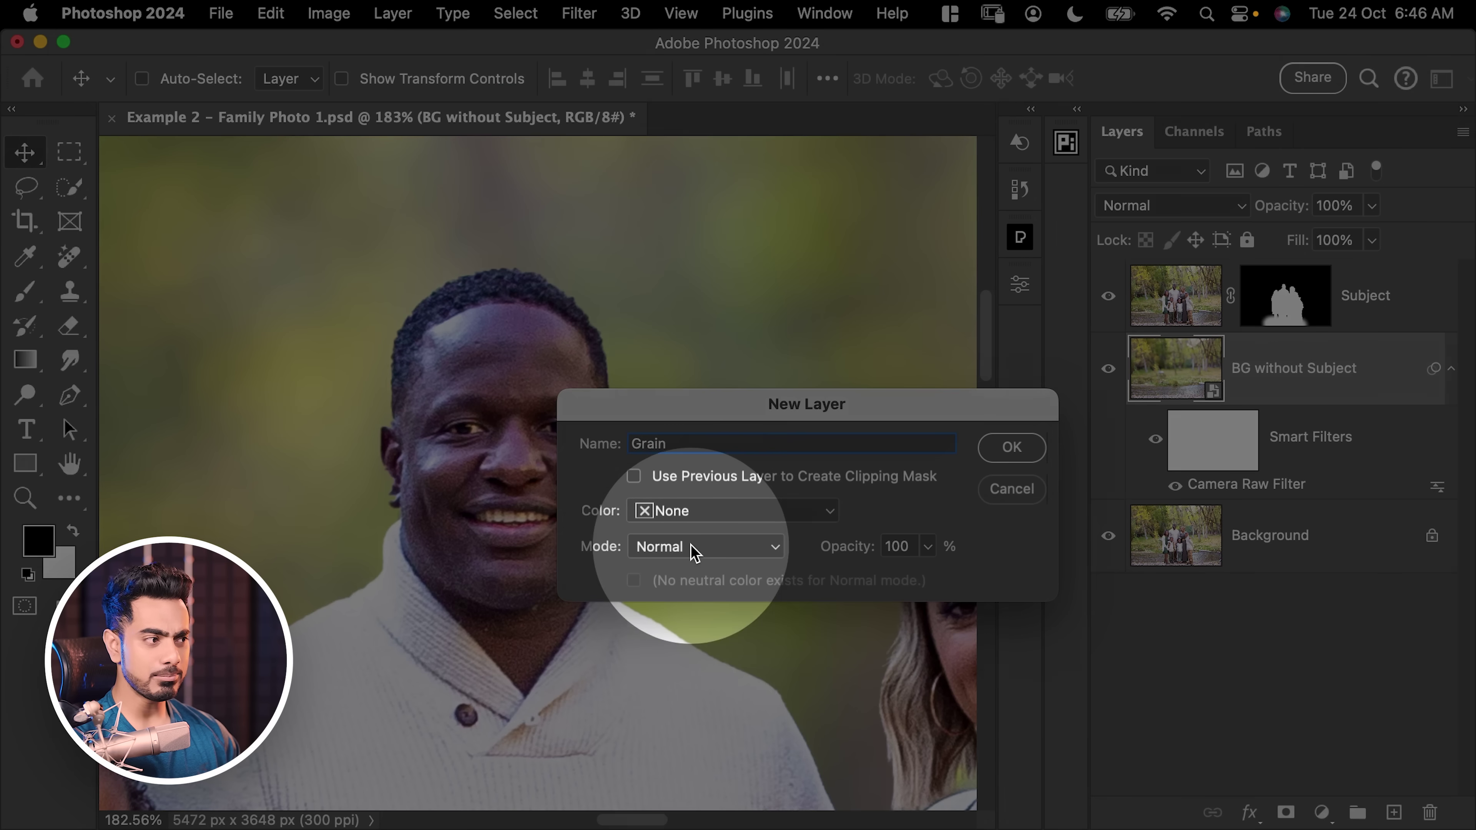
pyautogui.click(698, 549)
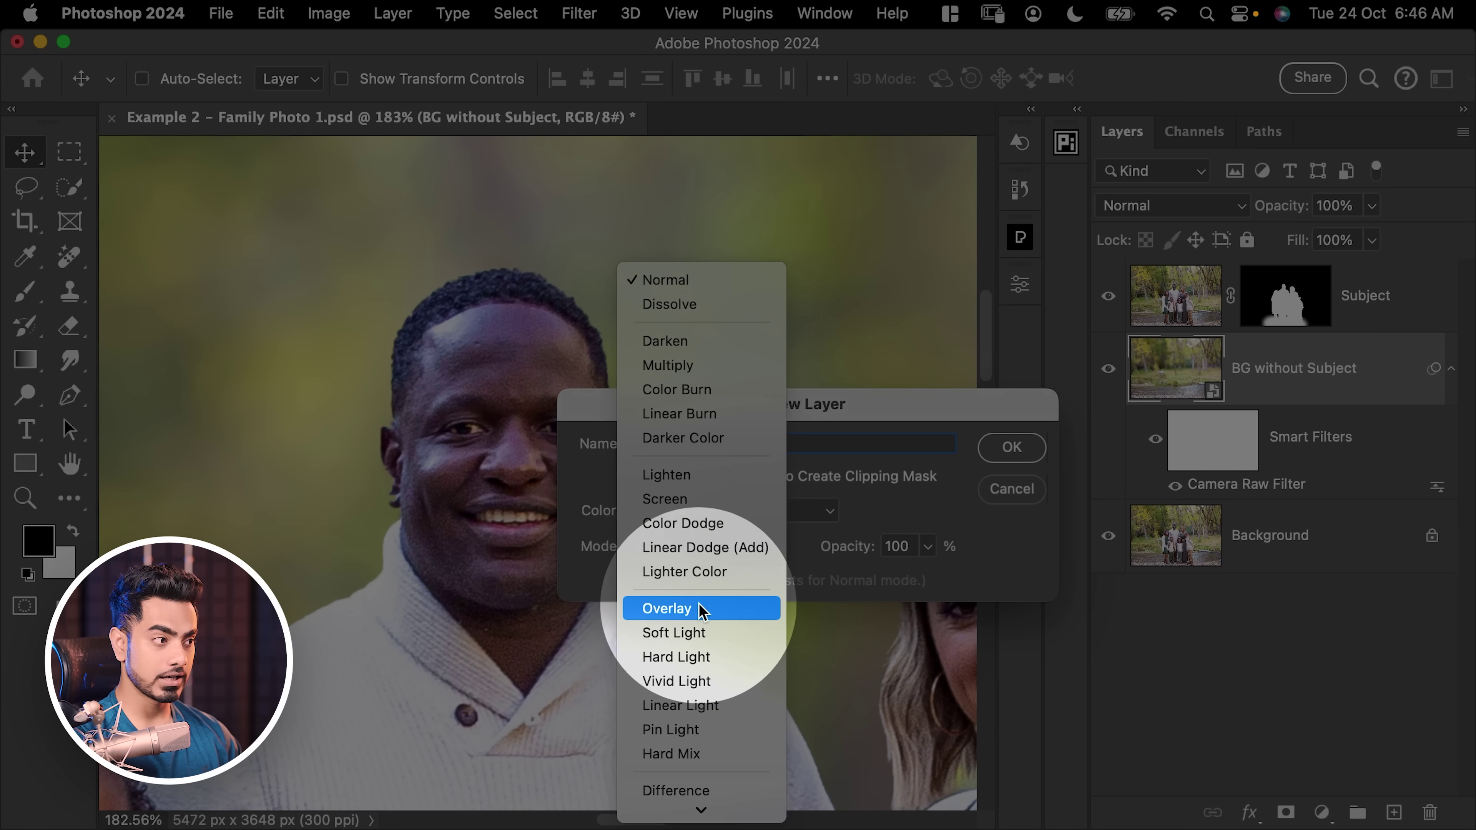
pyautogui.click(668, 608)
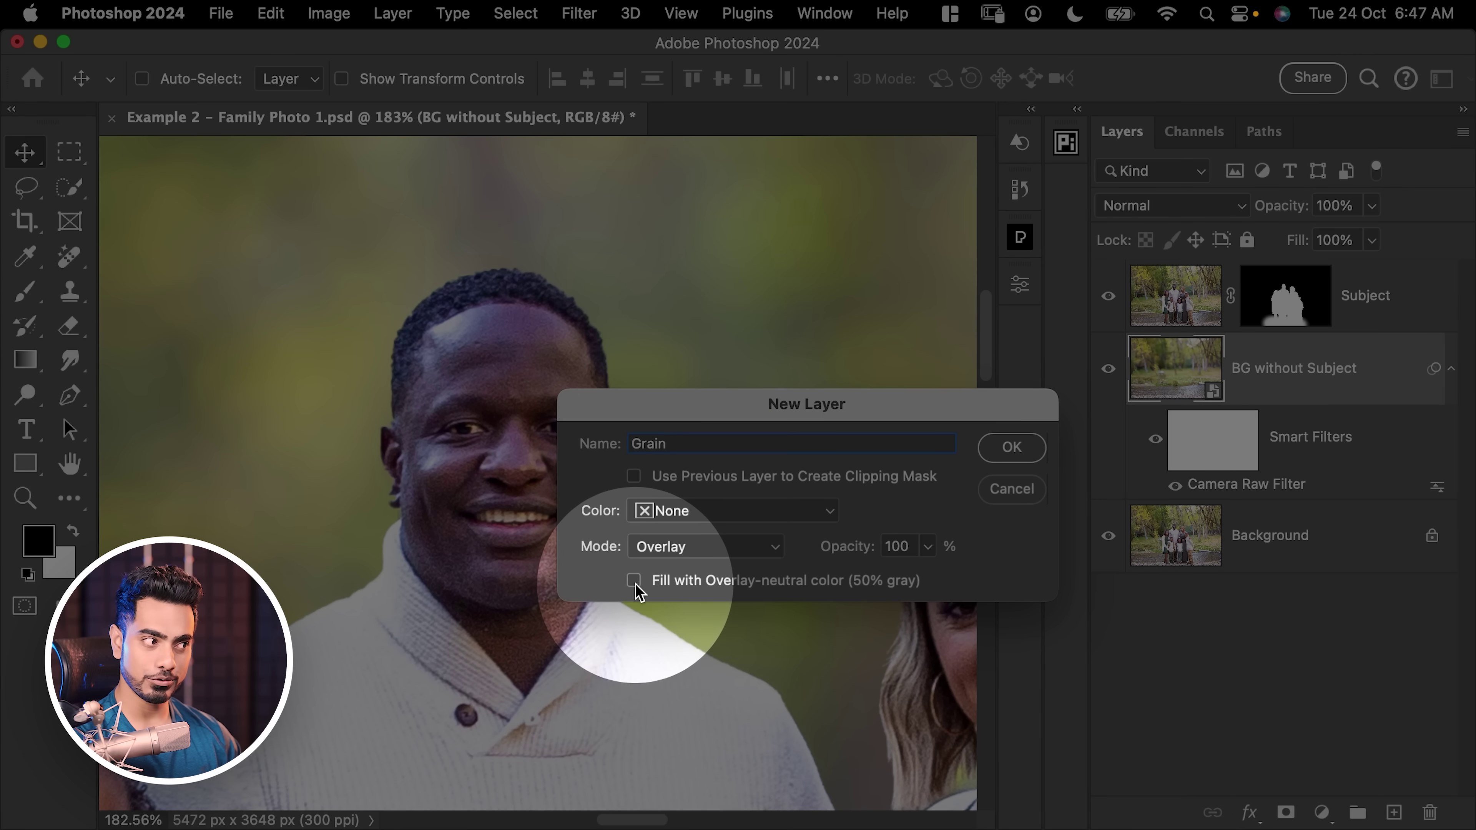
pyautogui.click(634, 580)
pyautogui.click(1011, 447)
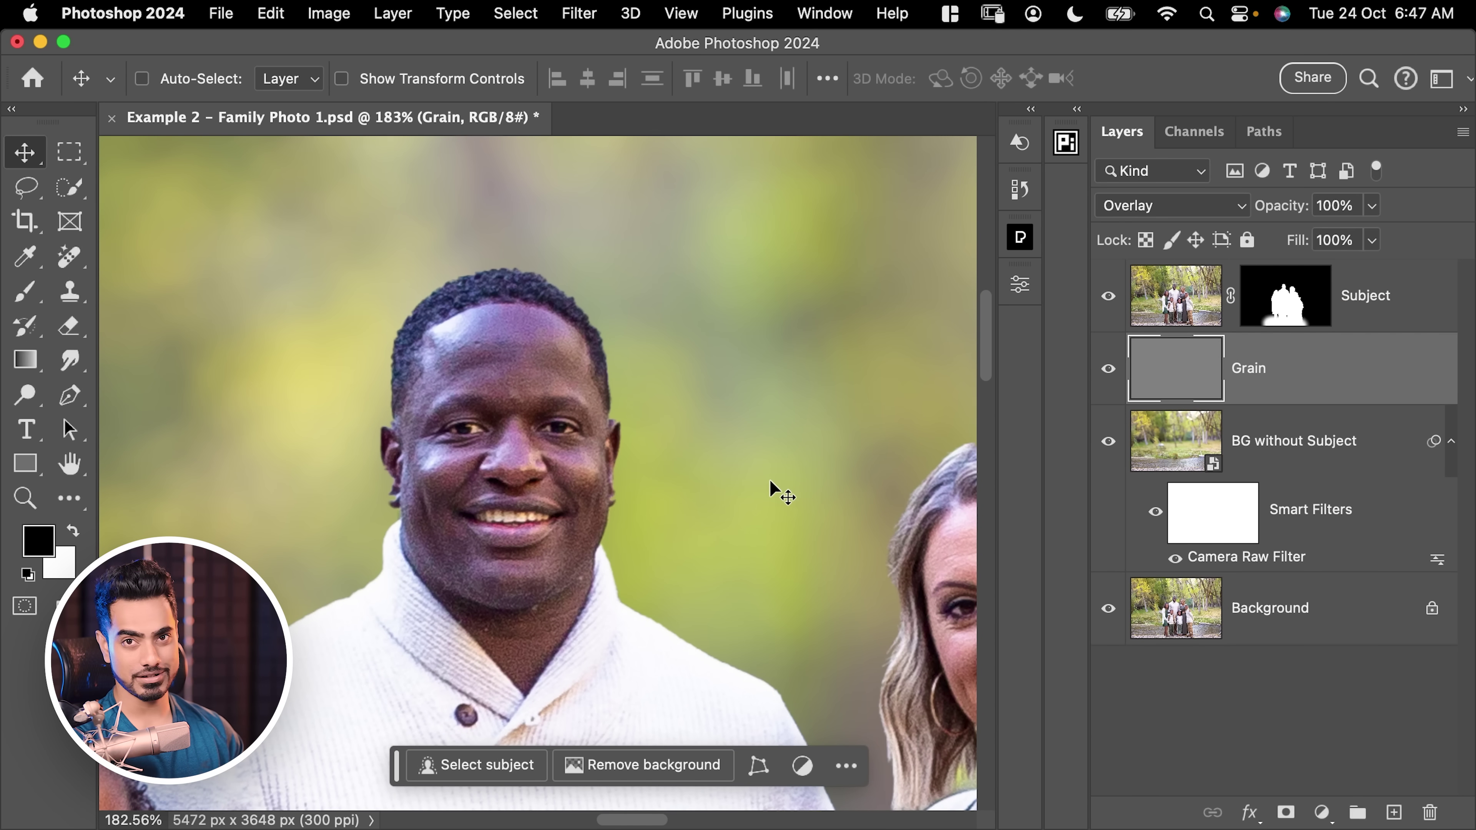
# Convert the Grain layer to a smart object for smart filters
pyautogui.click(579, 13)
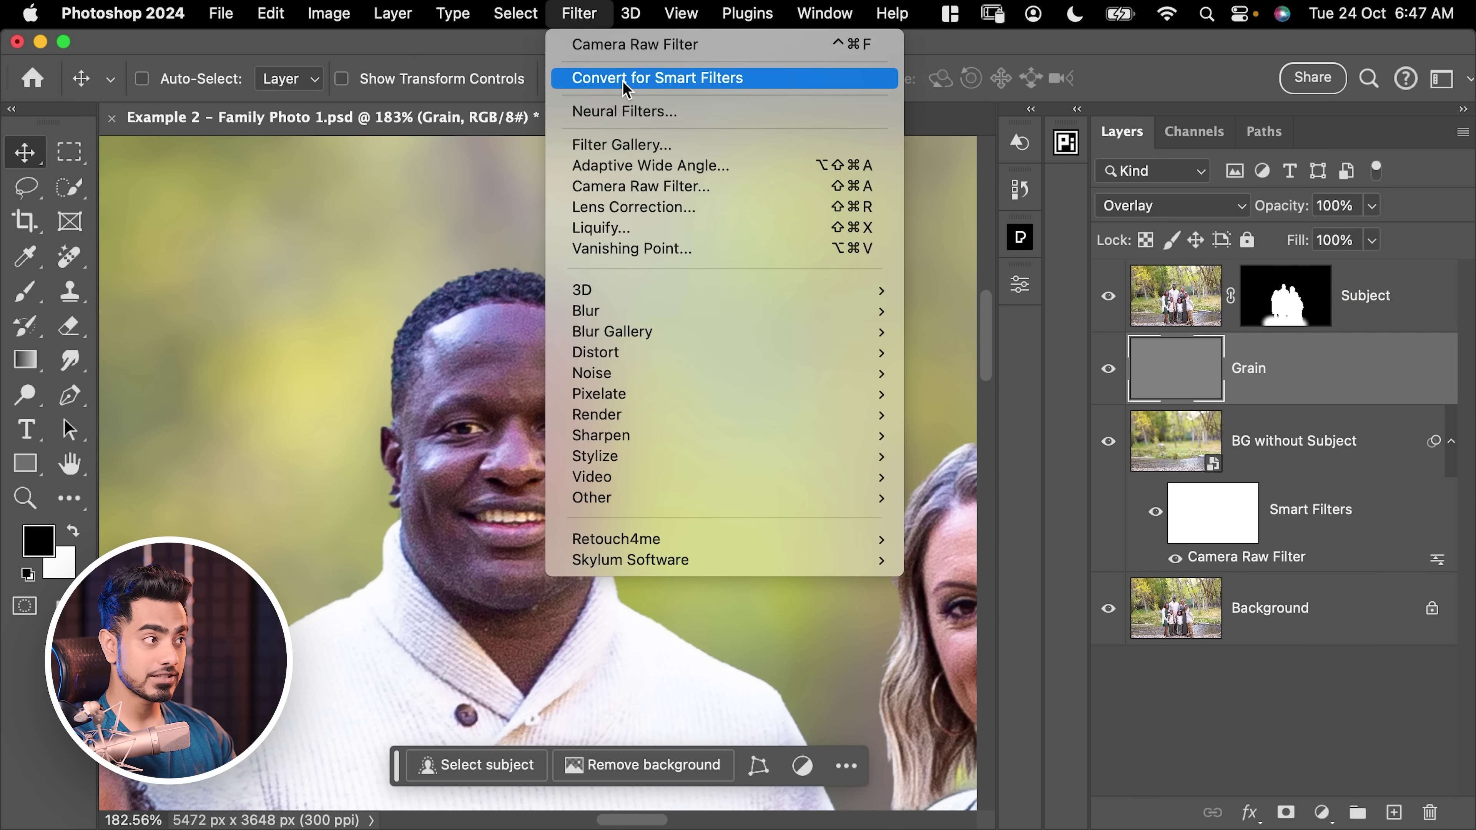
pyautogui.click(623, 81)
pyautogui.click(720, 367)
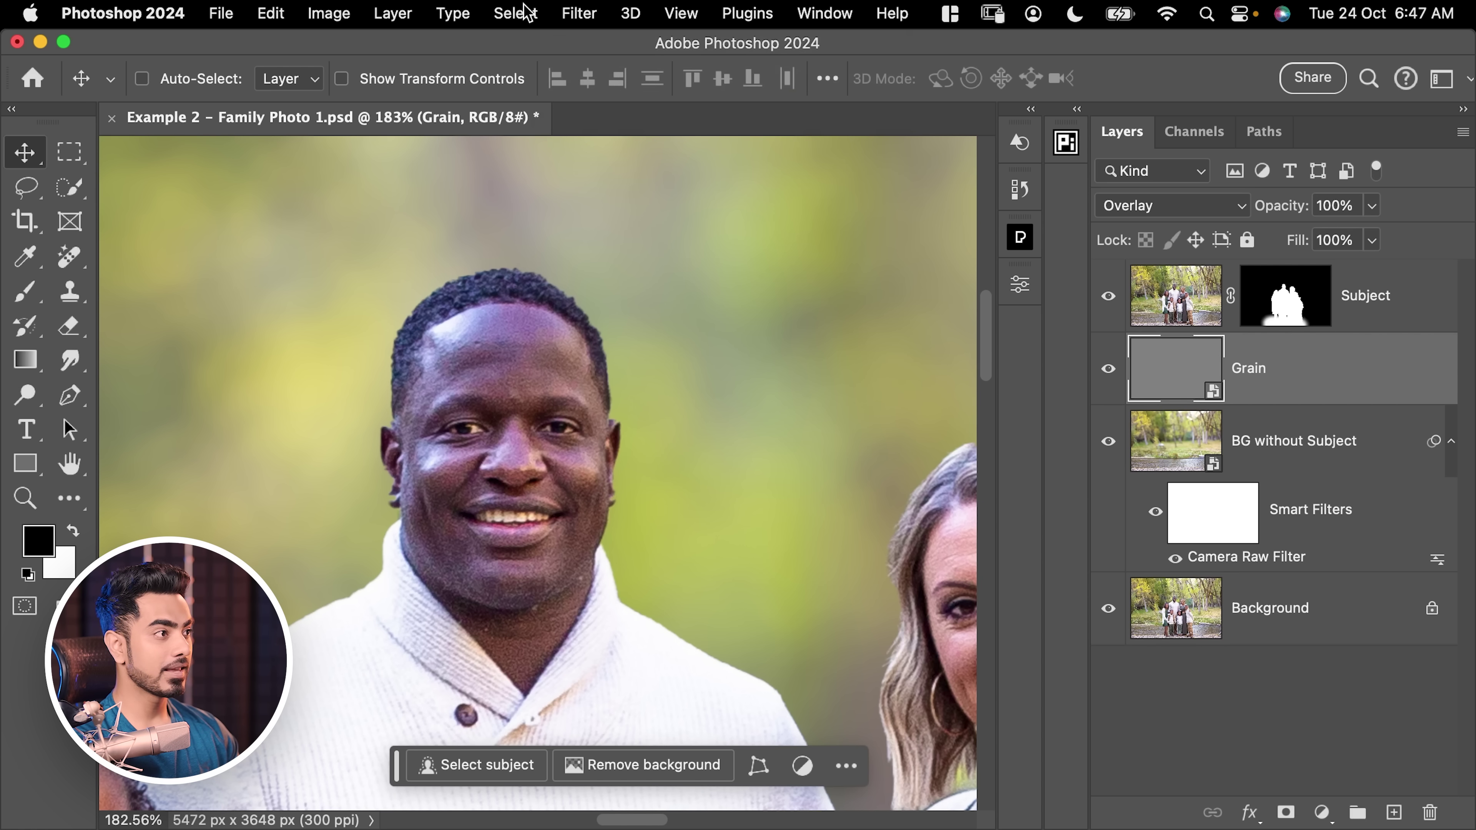
# Apply Add Noise at 14%, Uniform and Monochromatic, to the Grain layer
pyautogui.click(565, 18)
pyautogui.moveTo(737, 375)
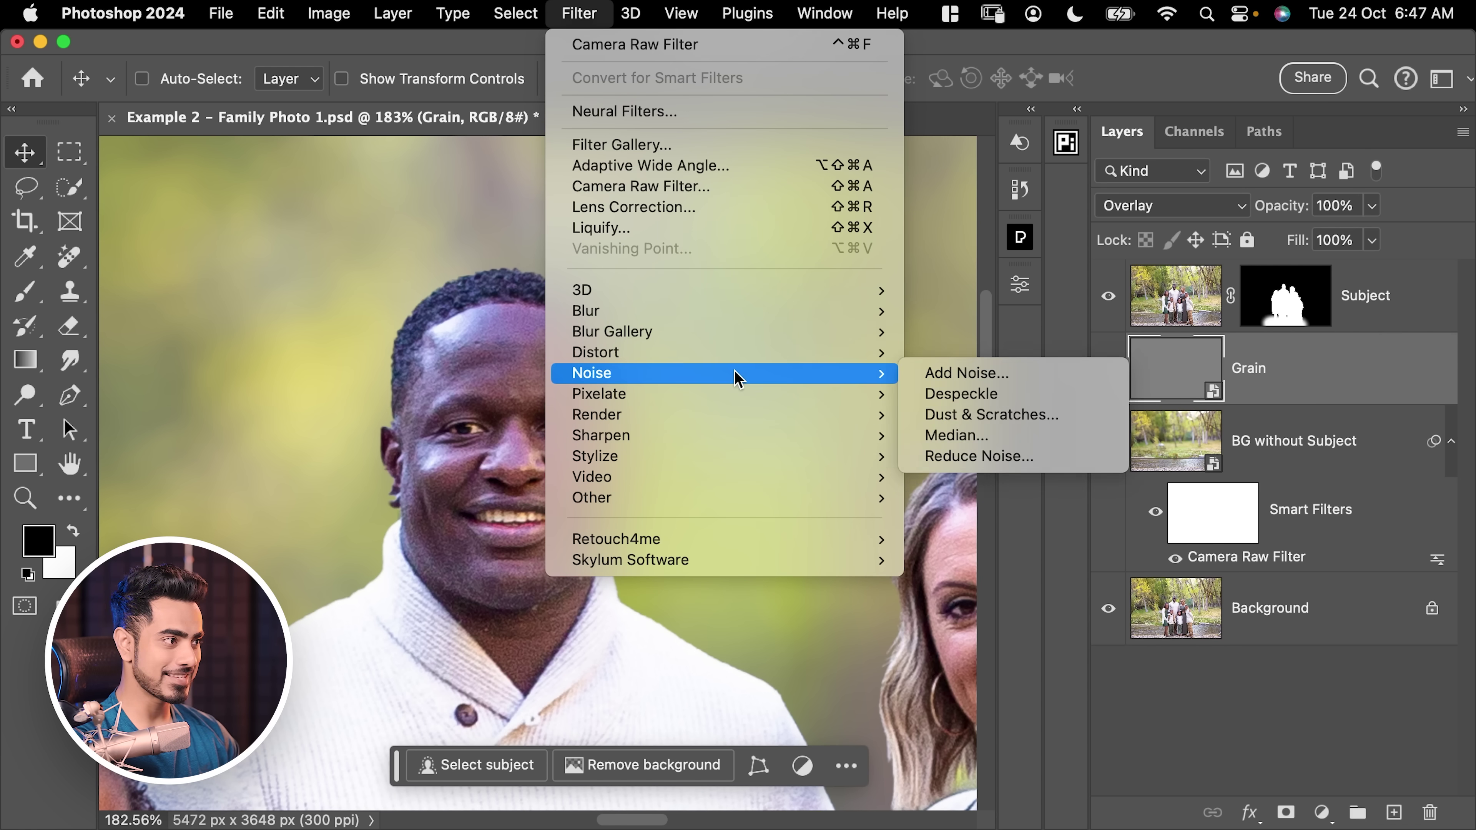
pyautogui.click(954, 375)
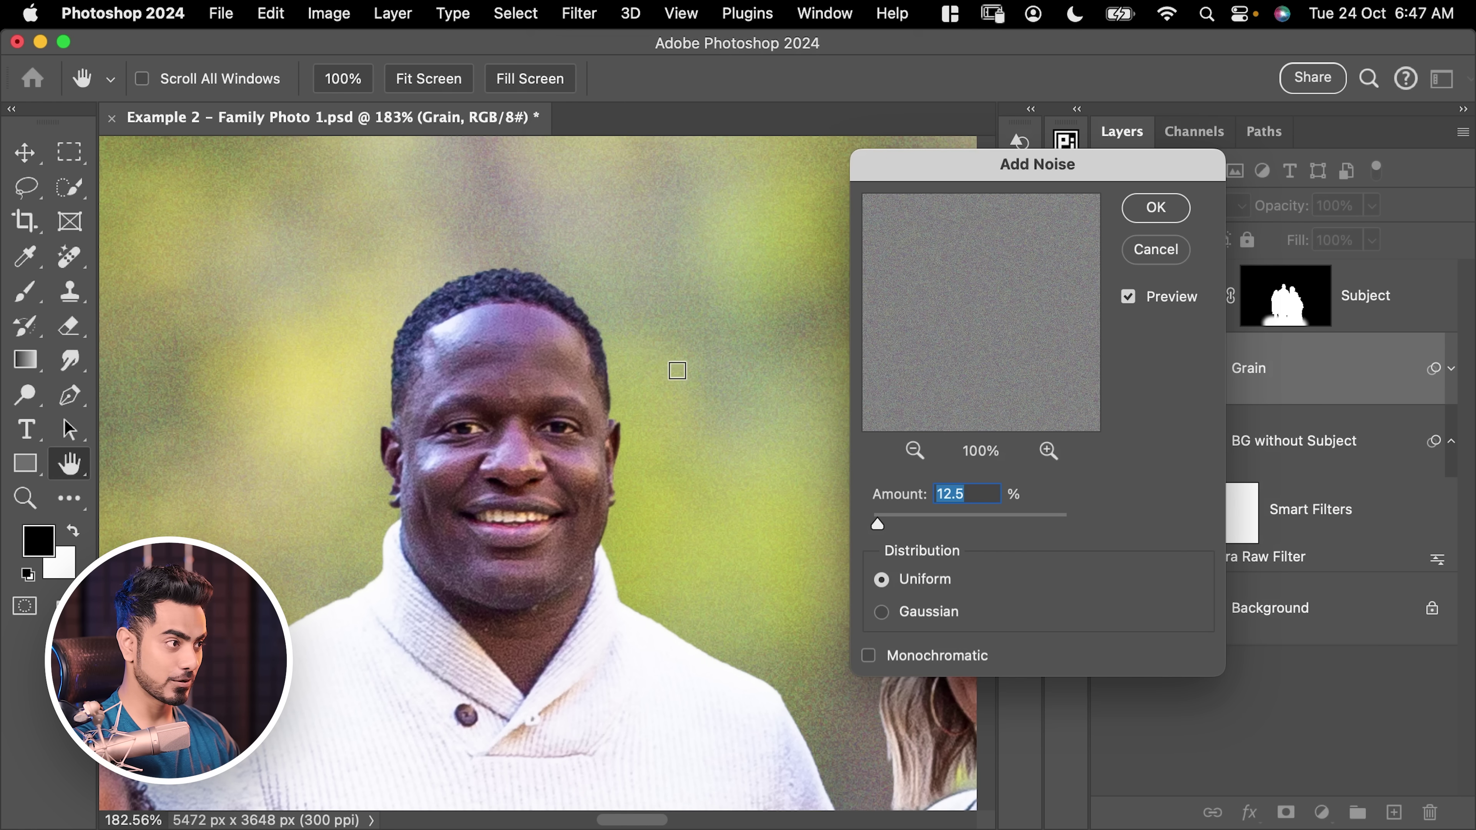
pyautogui.scroll(3, 636, 373)
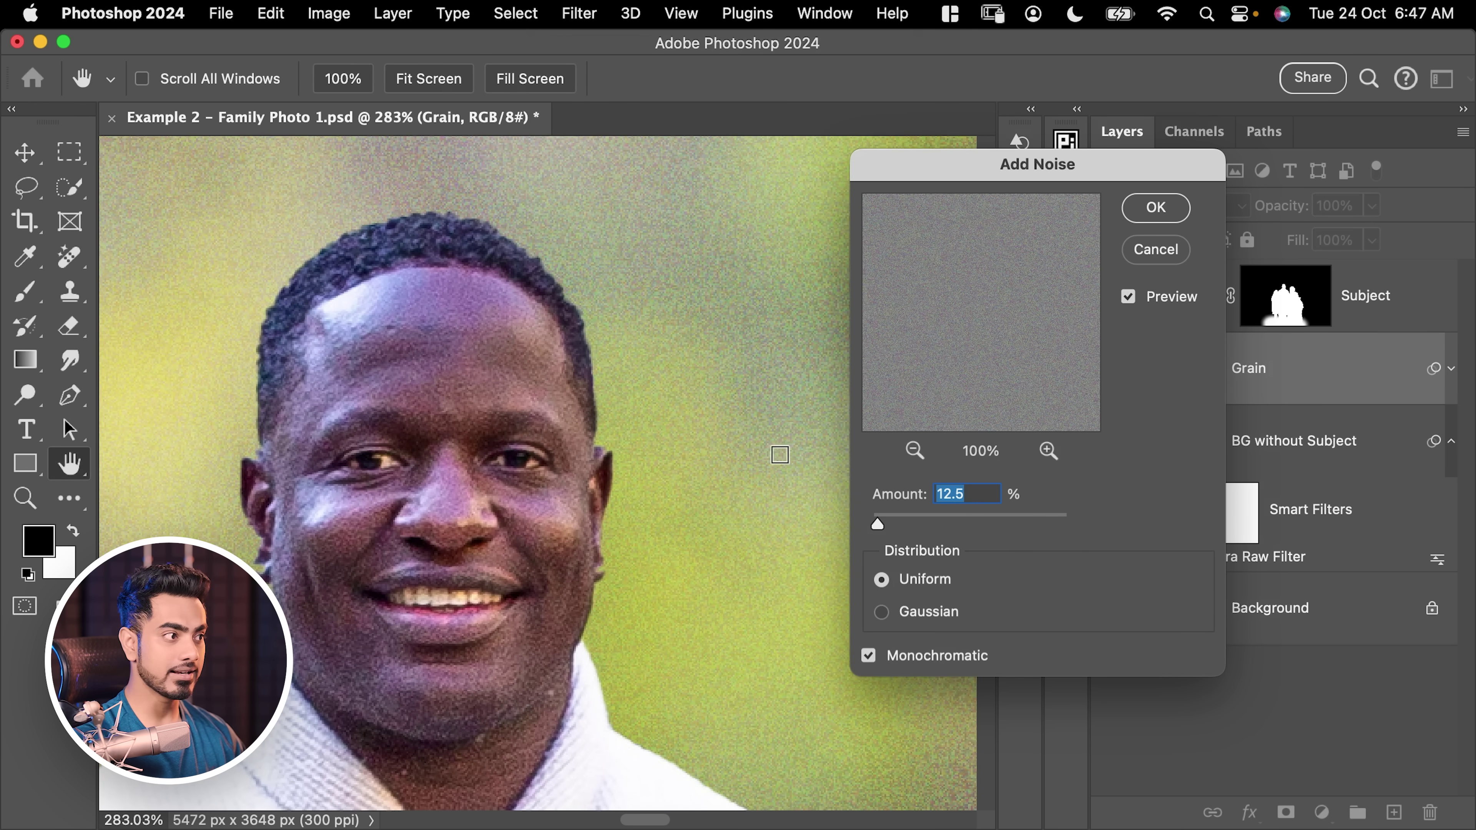
pyautogui.scroll(1, 709, 294)
pyautogui.moveTo(877, 524); pyautogui.dragTo(951, 529)
pyautogui.write('14')
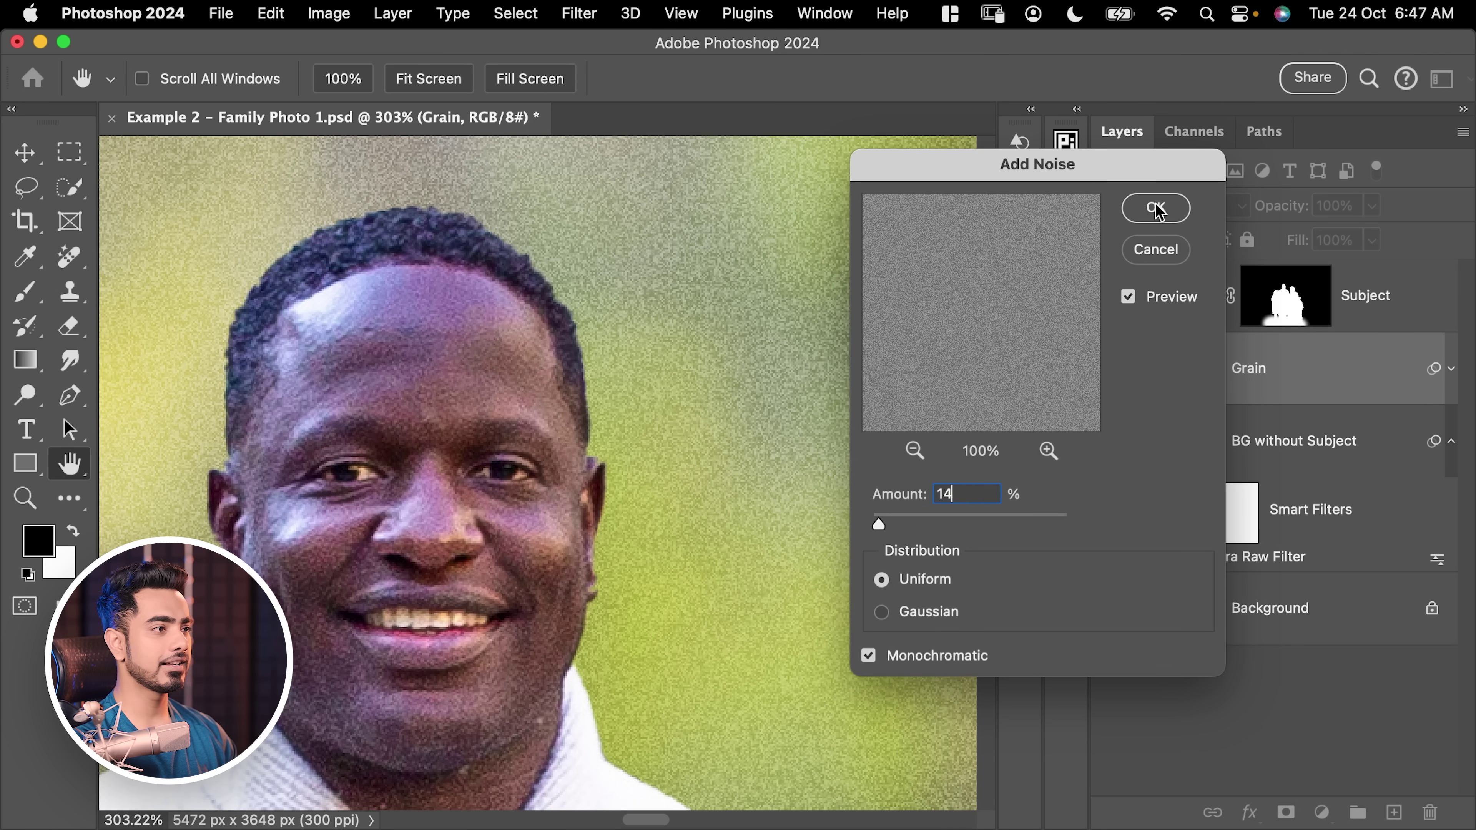
pyautogui.click(1155, 210)
pyautogui.scroll(5, 703, 379)
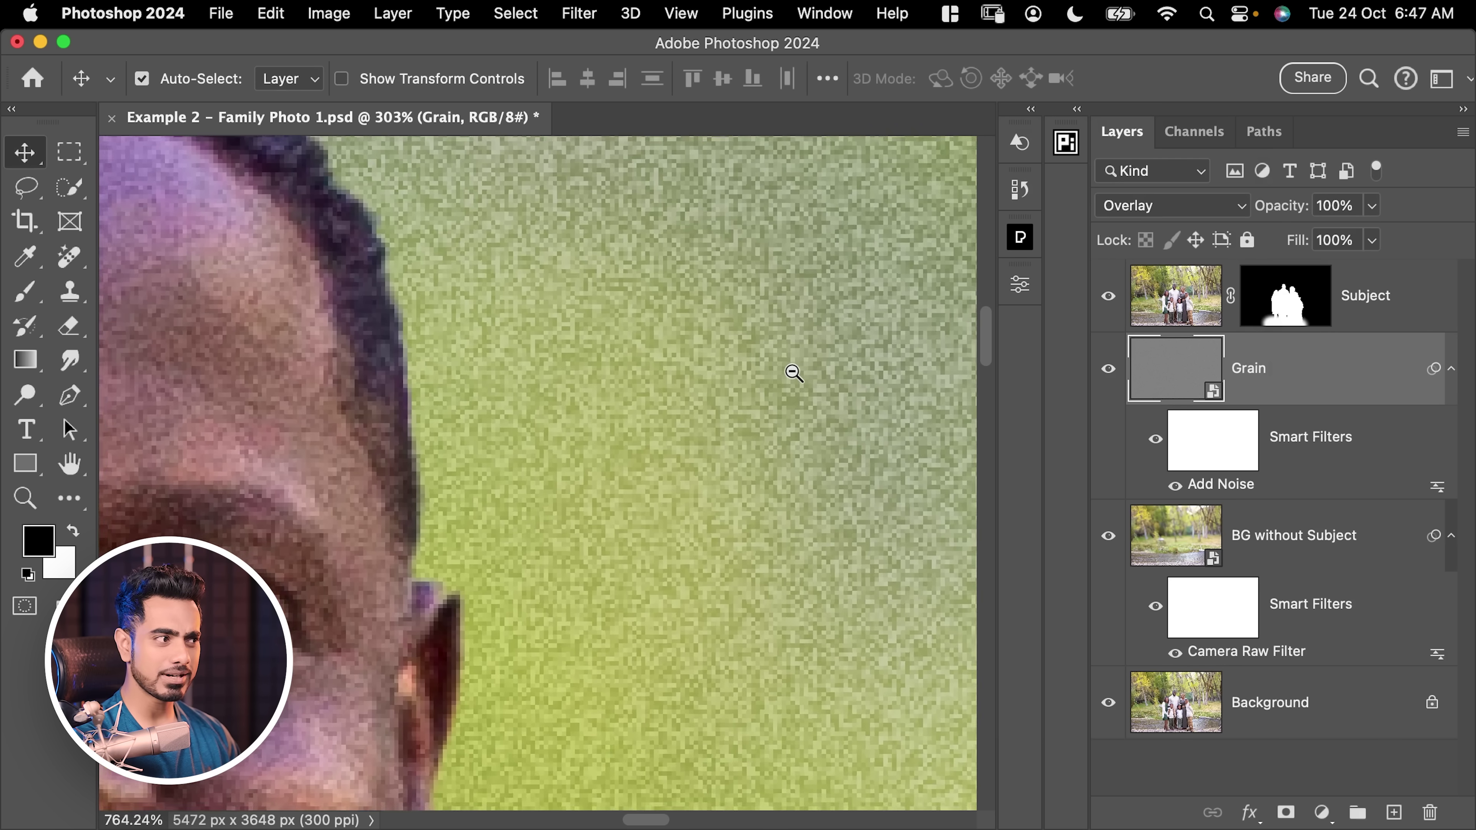
pyautogui.scroll(-3, 756, 387)
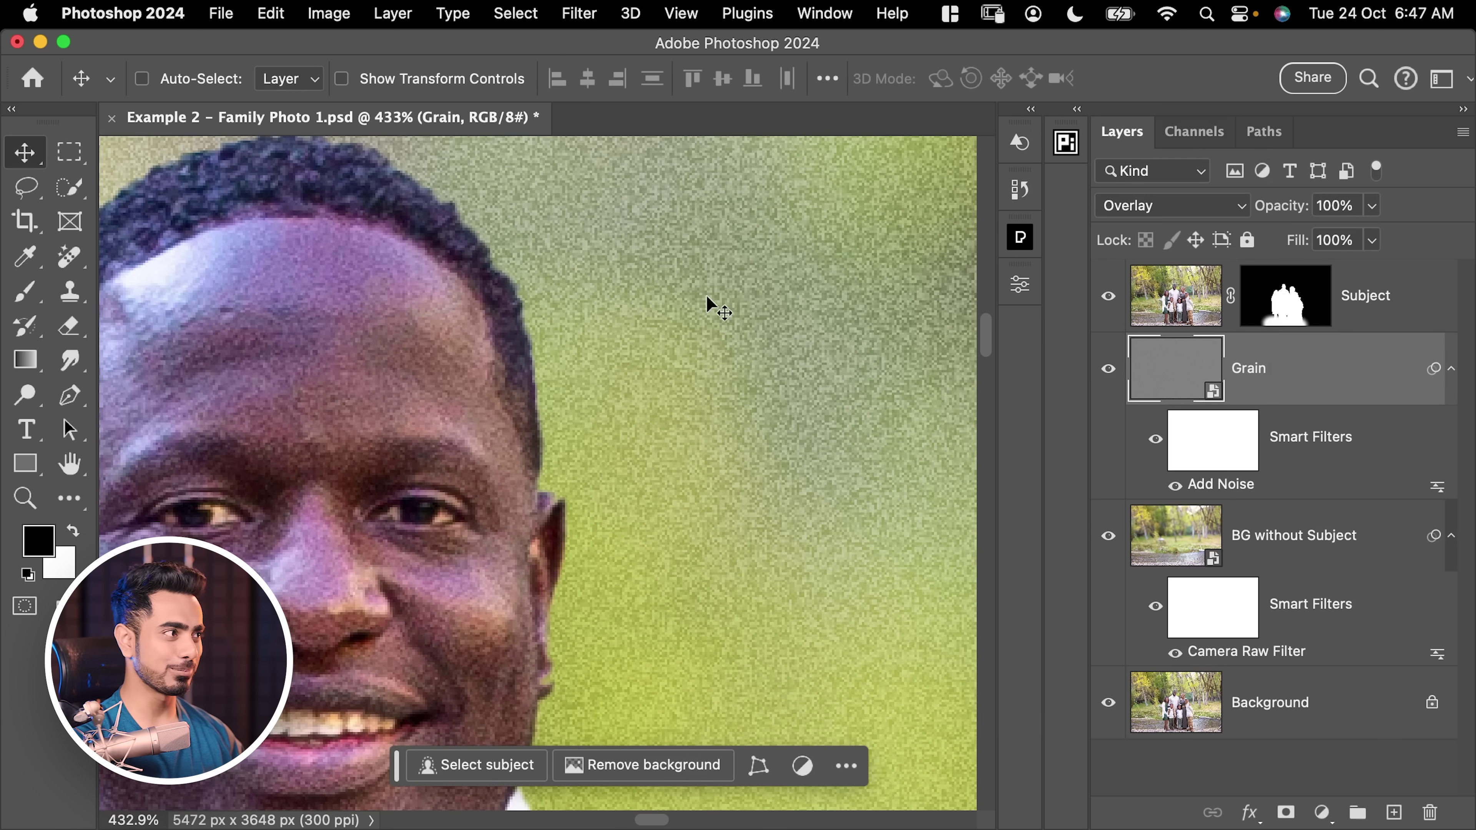
# Soften the Grain layer with a 0.4-pixel Gaussian Blur smart filter
pyautogui.click(578, 13)
pyautogui.moveTo(745, 320)
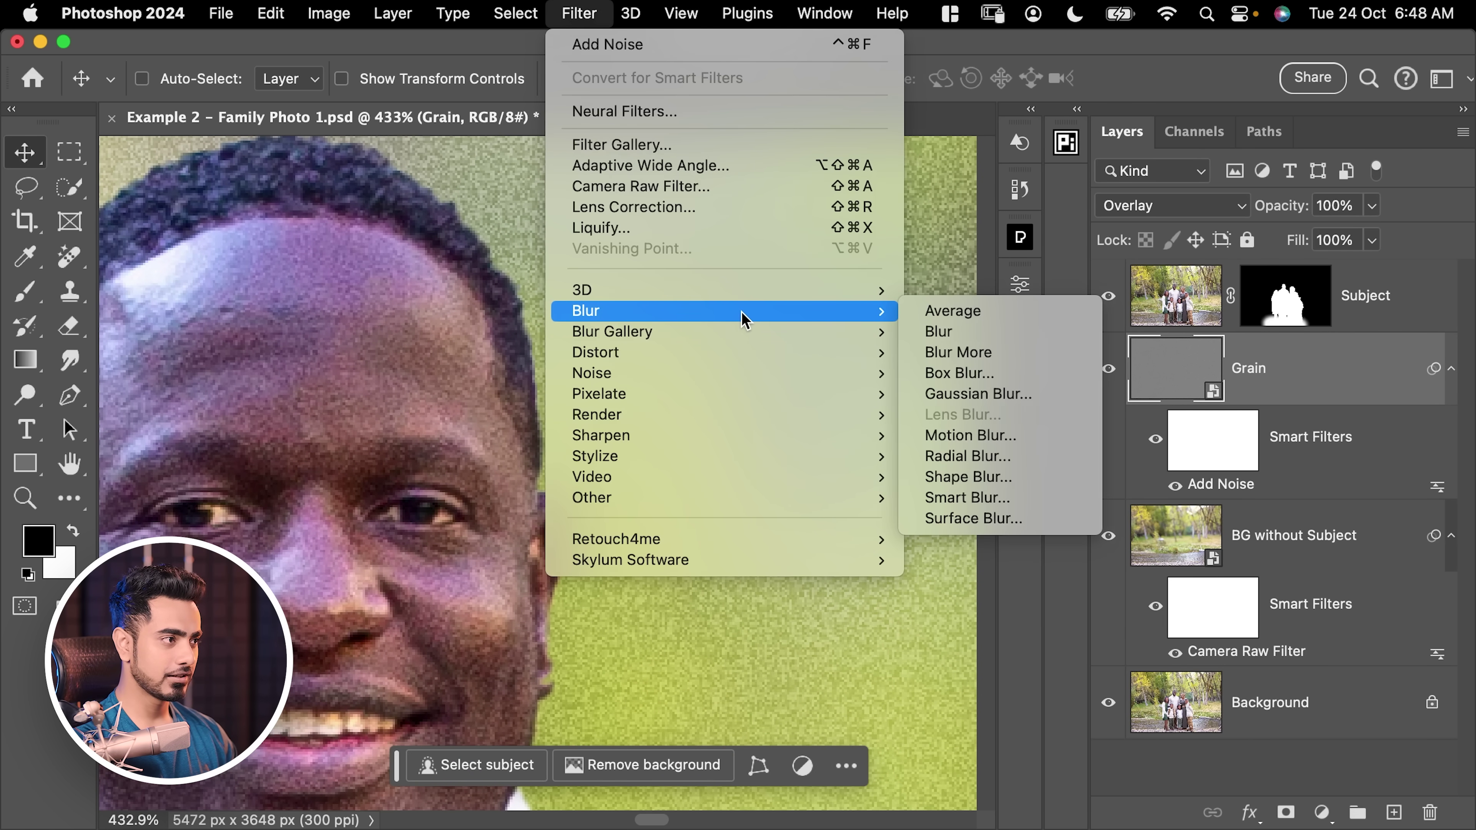
pyautogui.click(978, 394)
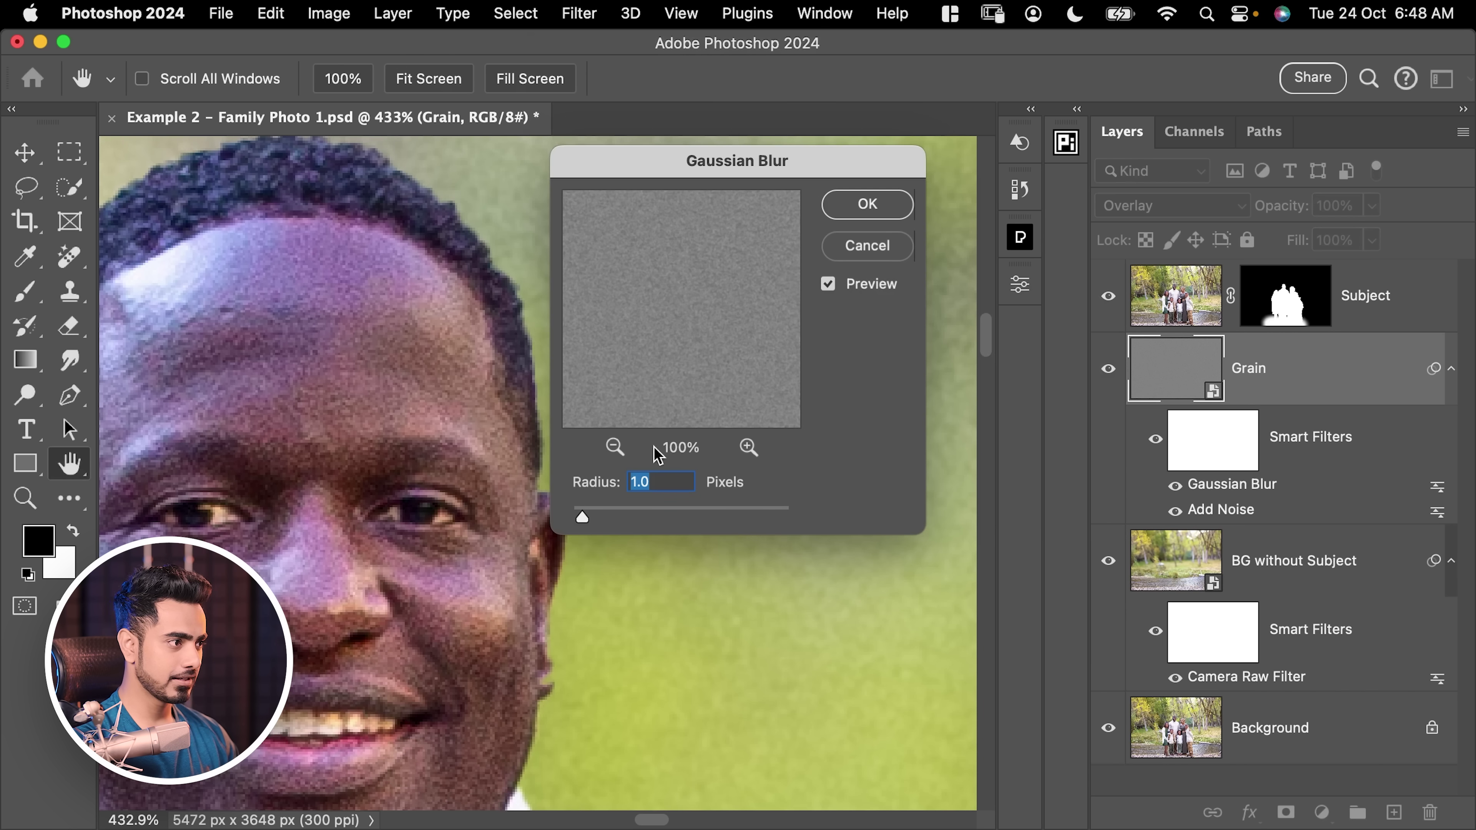
pyautogui.moveTo(680, 175); pyautogui.dragTo(974, 274)
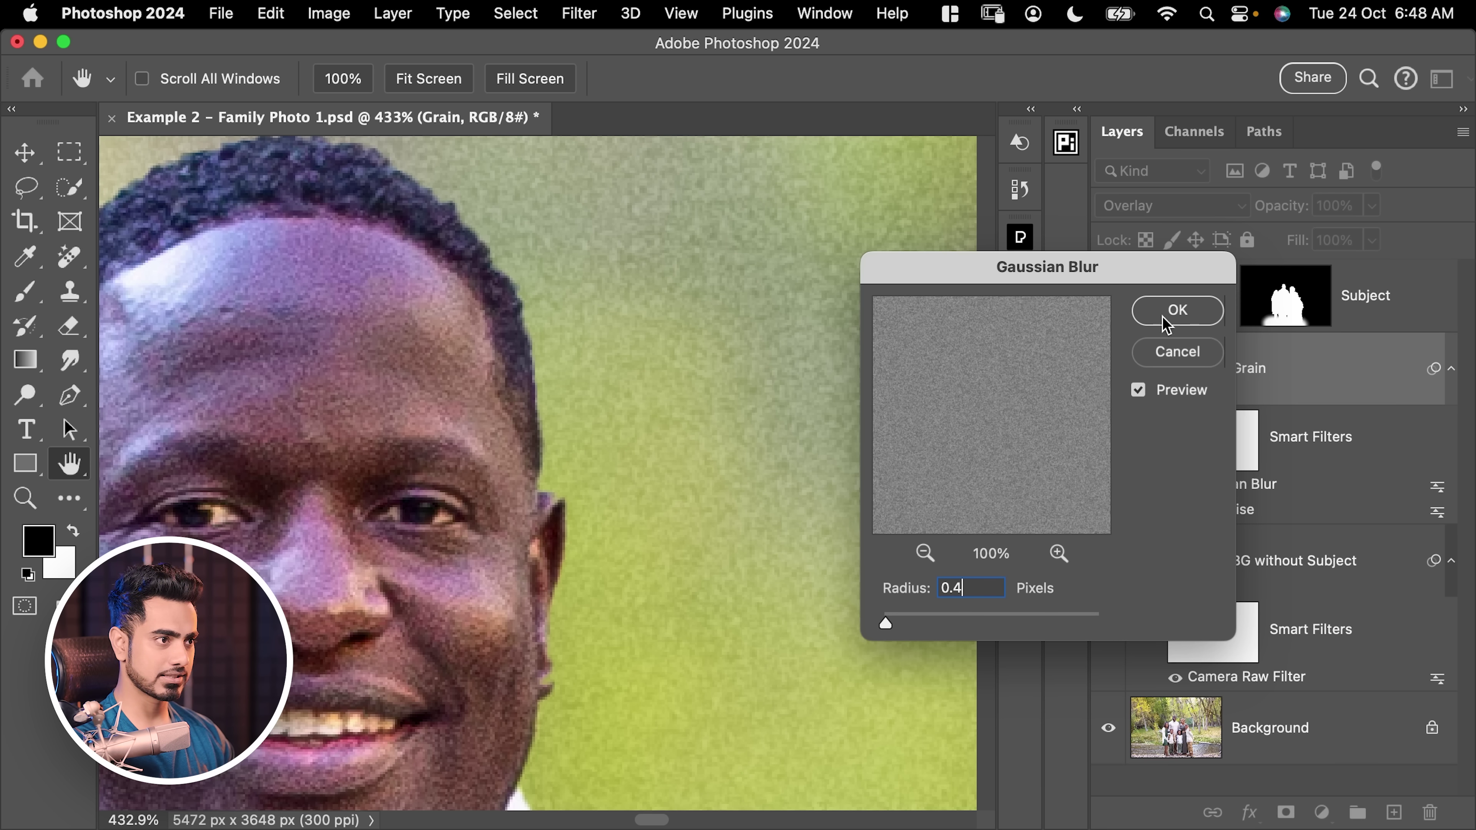
pyautogui.click(1177, 310)
# Raise the Grain layer's Add Noise amount to 18%
pyautogui.moveTo(974, 459); pyautogui.dragTo(582, 432)
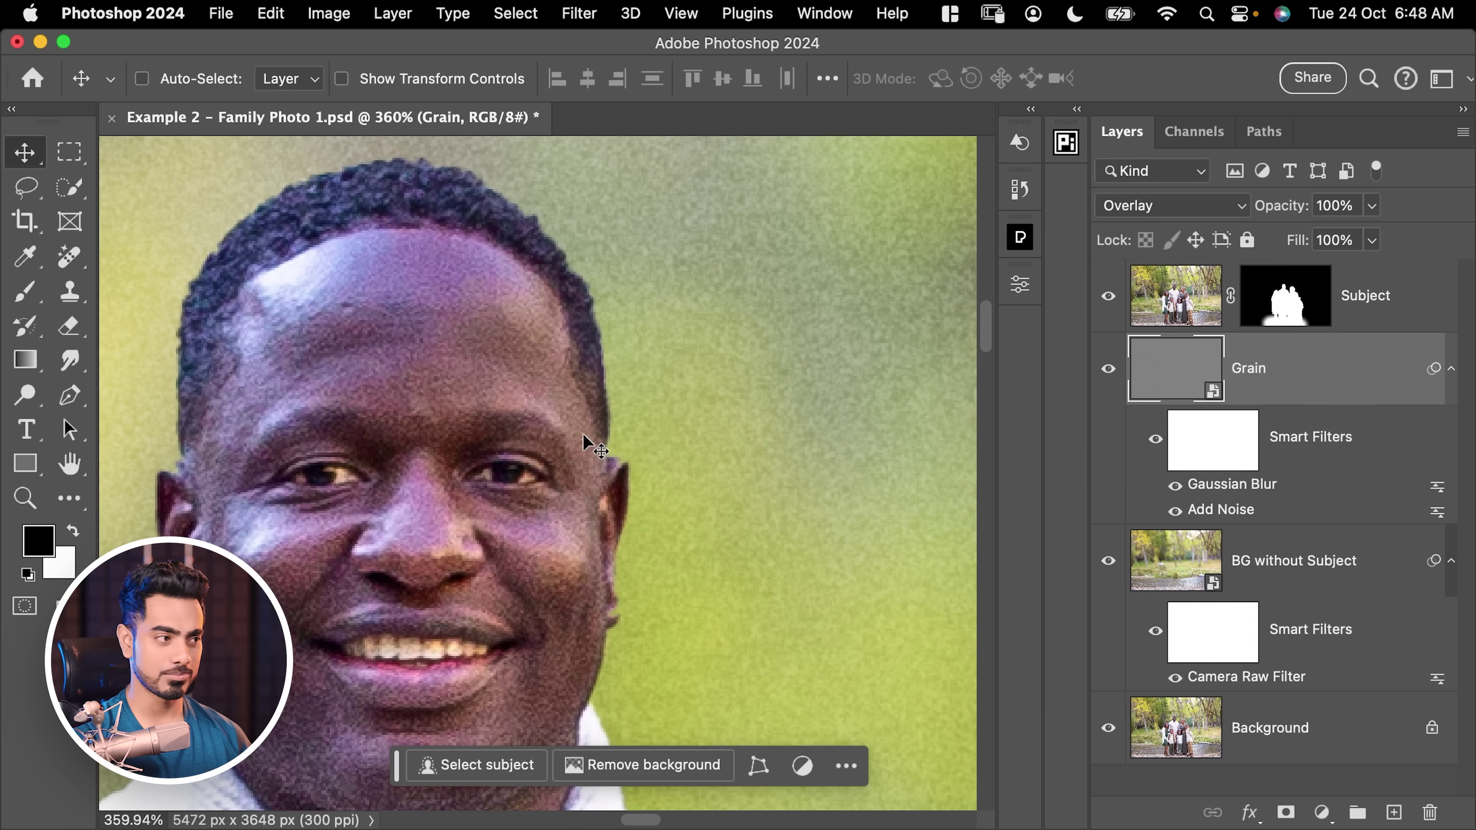
pyautogui.doubleClick(1237, 513)
pyautogui.click(753, 401)
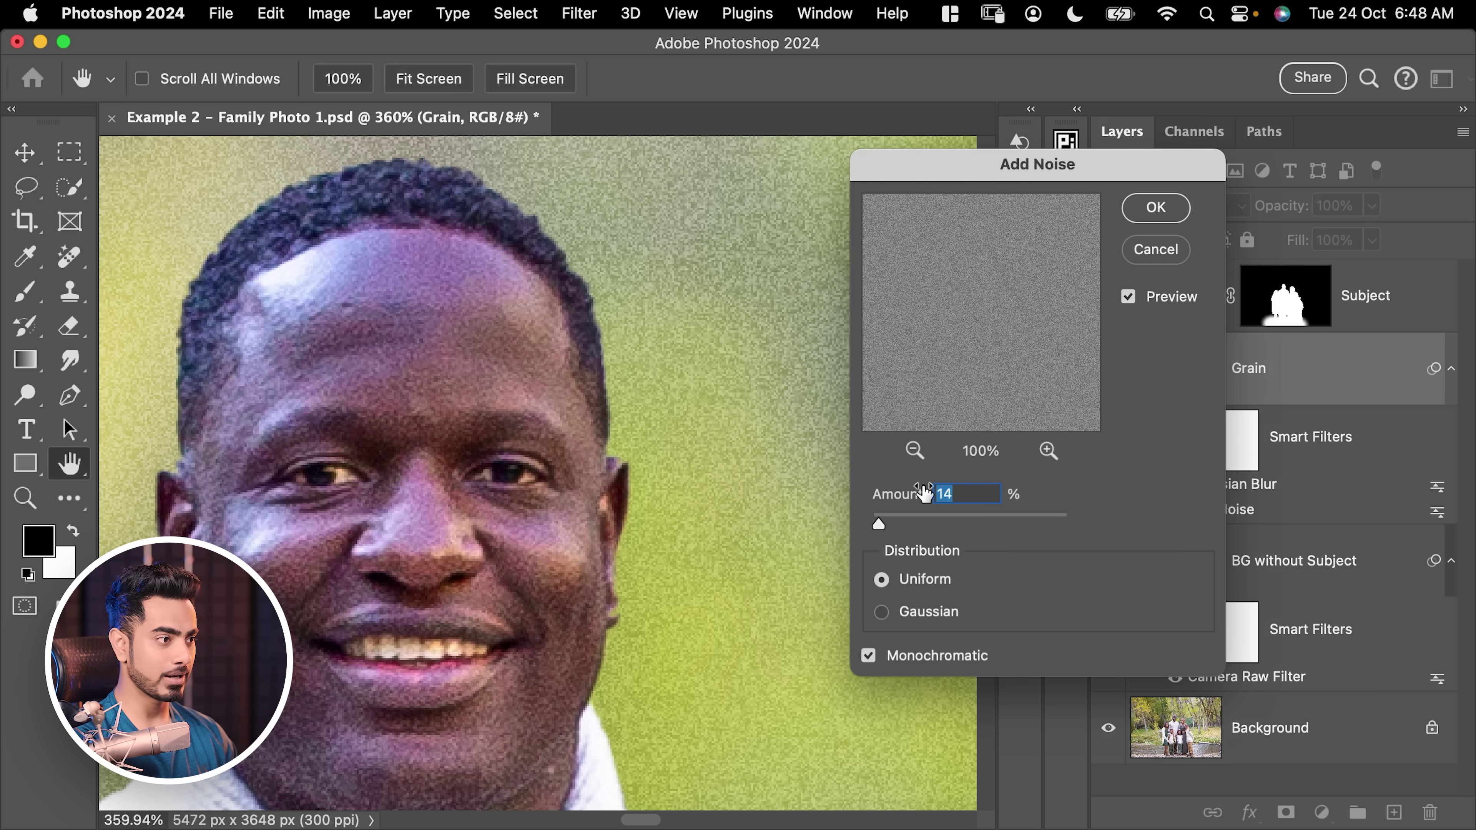
pyautogui.write('10')
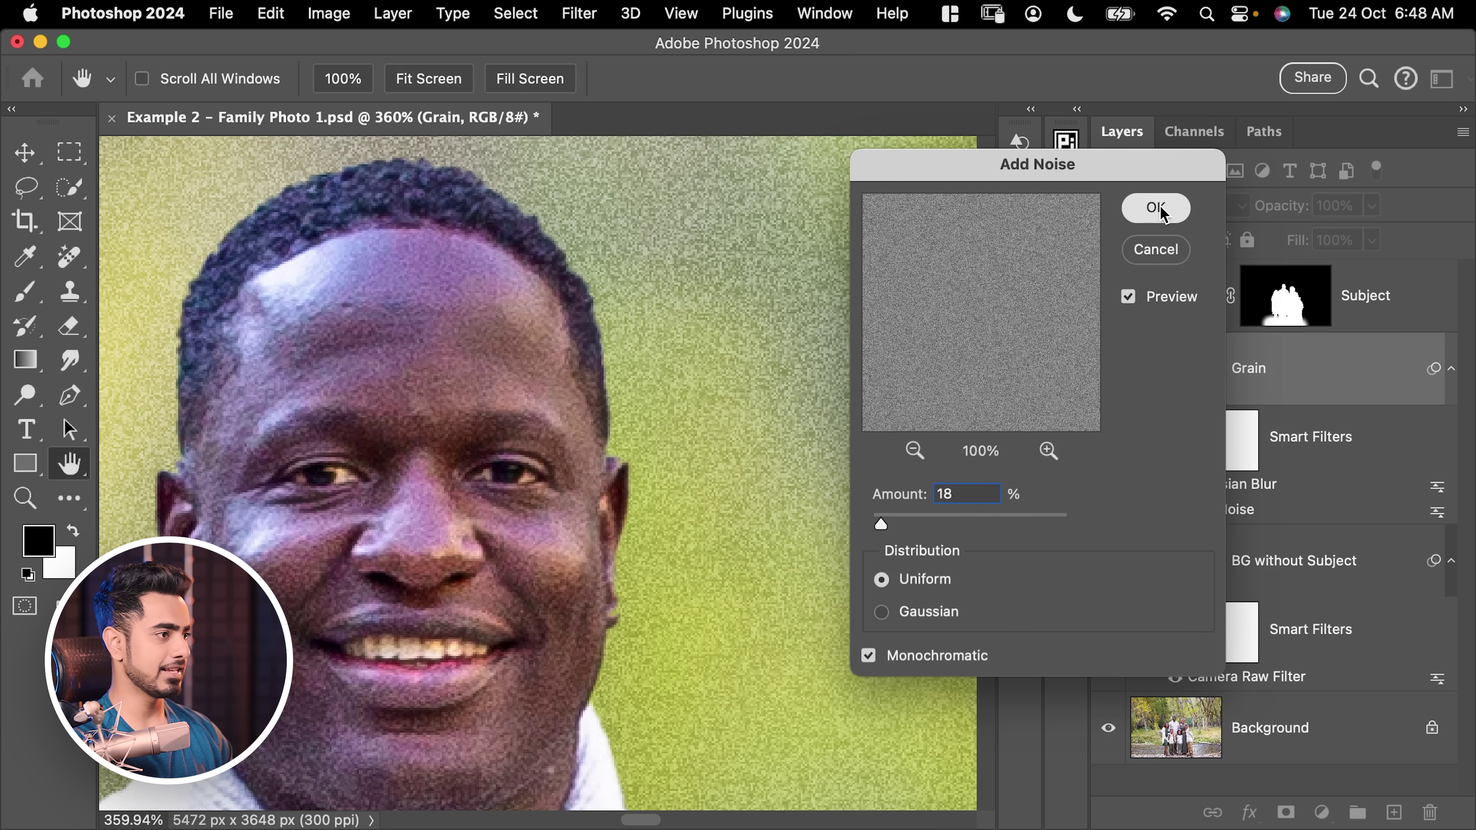
pyautogui.click(1156, 208)
pyautogui.scroll(-6, 715, 465)
pyautogui.moveTo(722, 497); pyautogui.dragTo(693, 465)
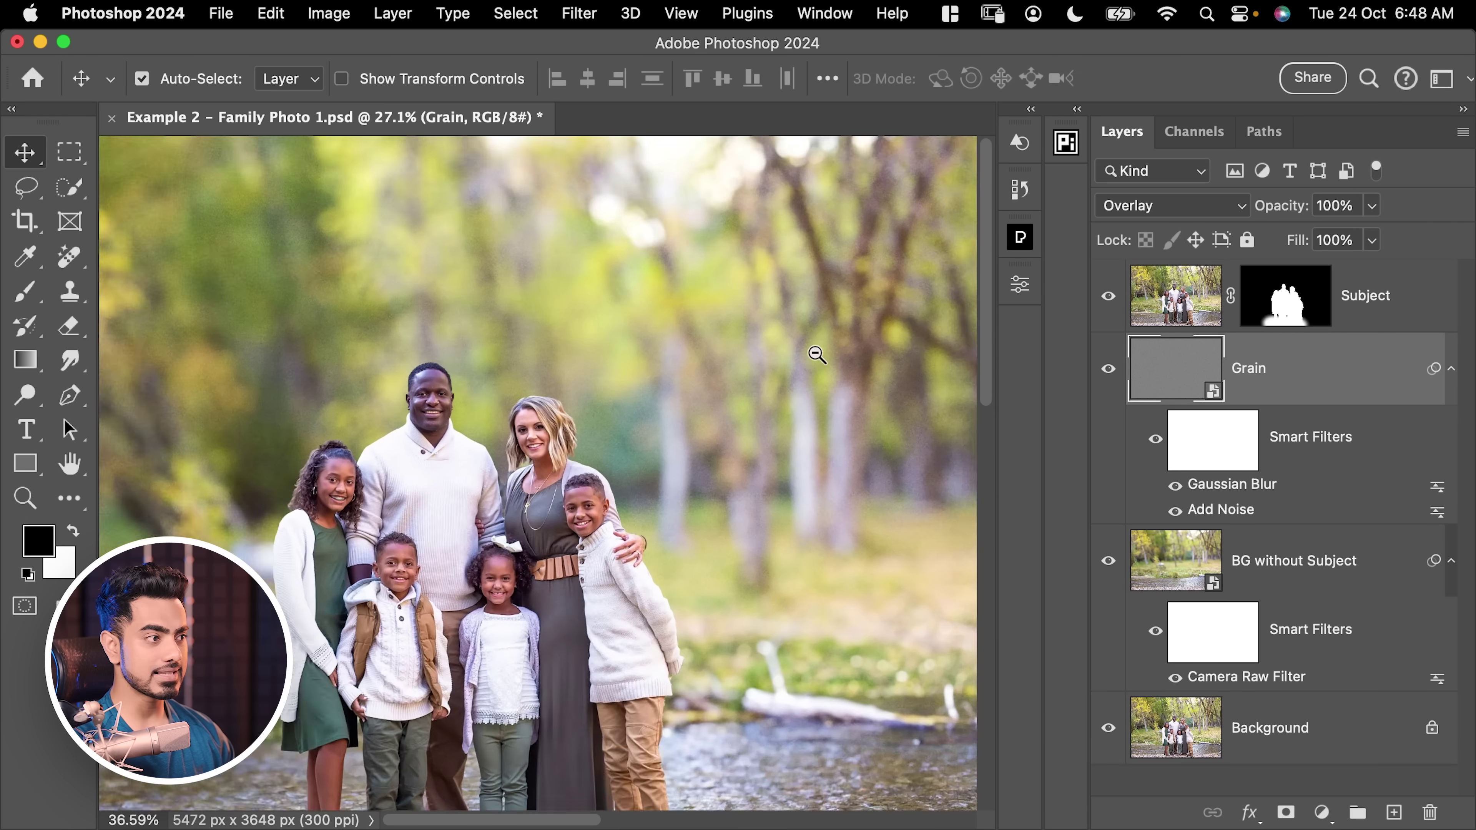
pyautogui.scroll(3, 582, 341)
pyautogui.moveTo(663, 508); pyautogui.dragTo(479, 329)
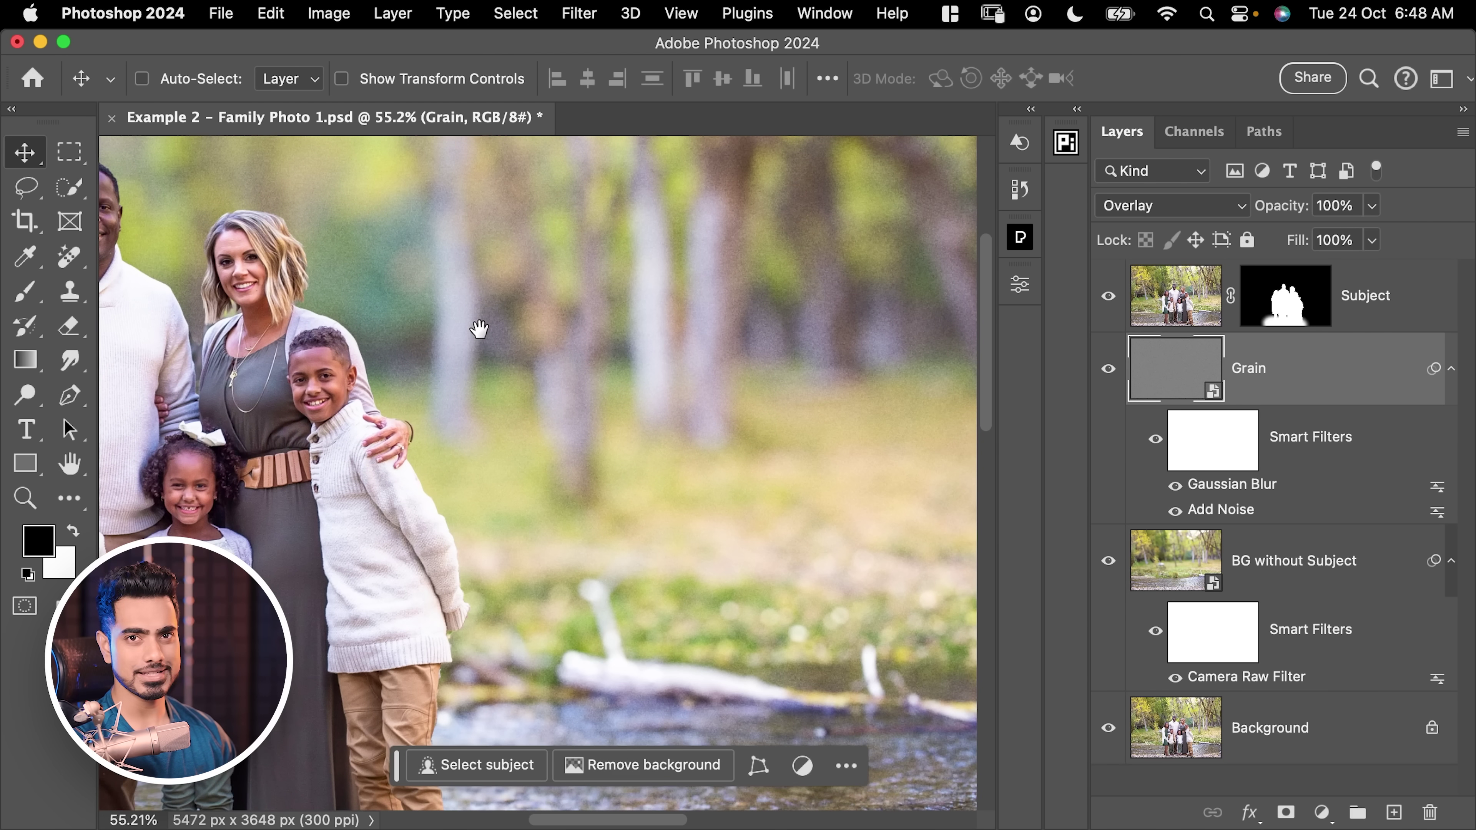
pyautogui.scroll(-5, 663, 494)
pyautogui.scroll(5, 473, 563)
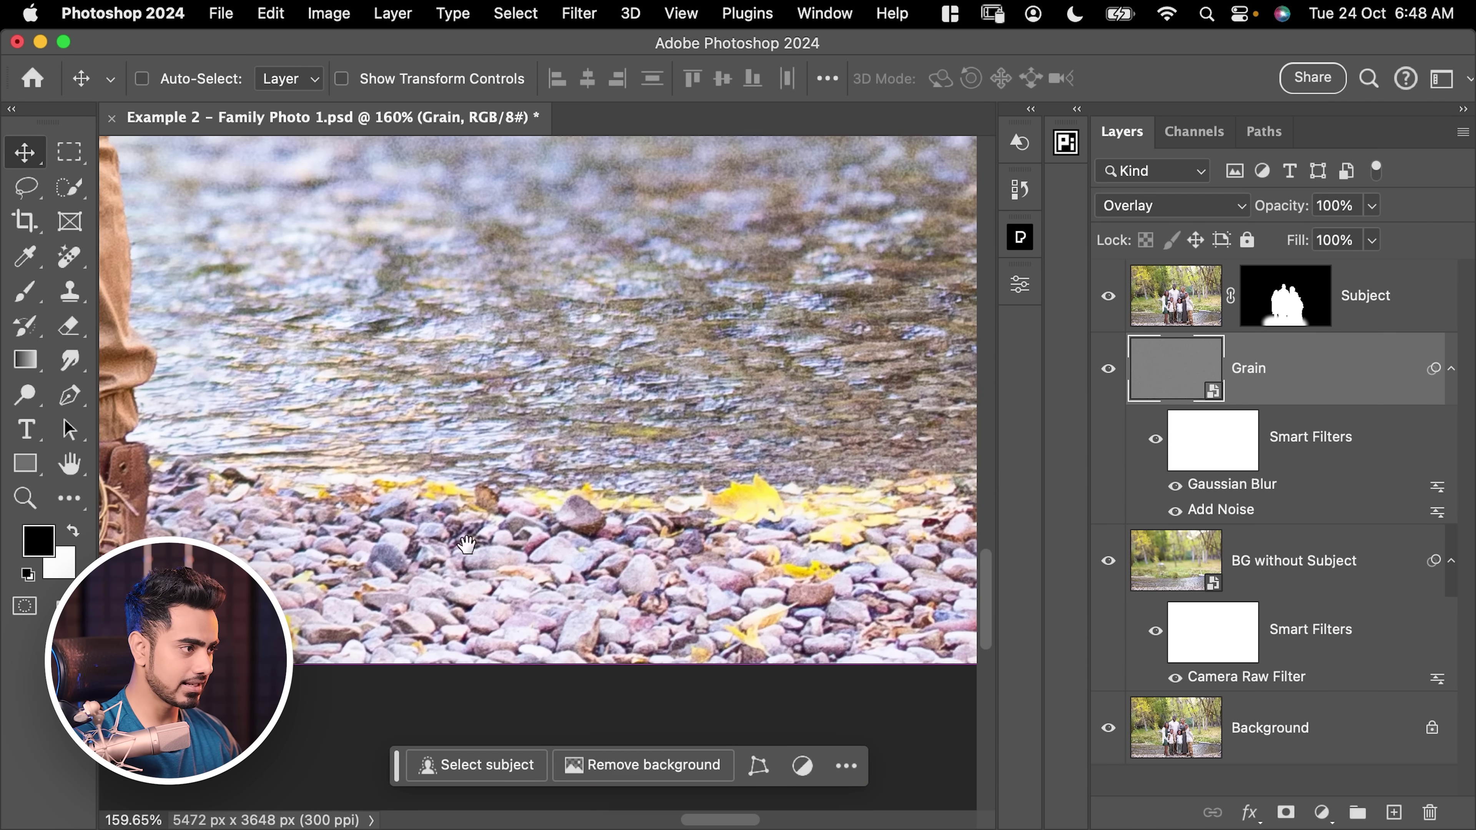
pyautogui.scroll(-5, 474, 563)
pyautogui.scroll(4, 487, 312)
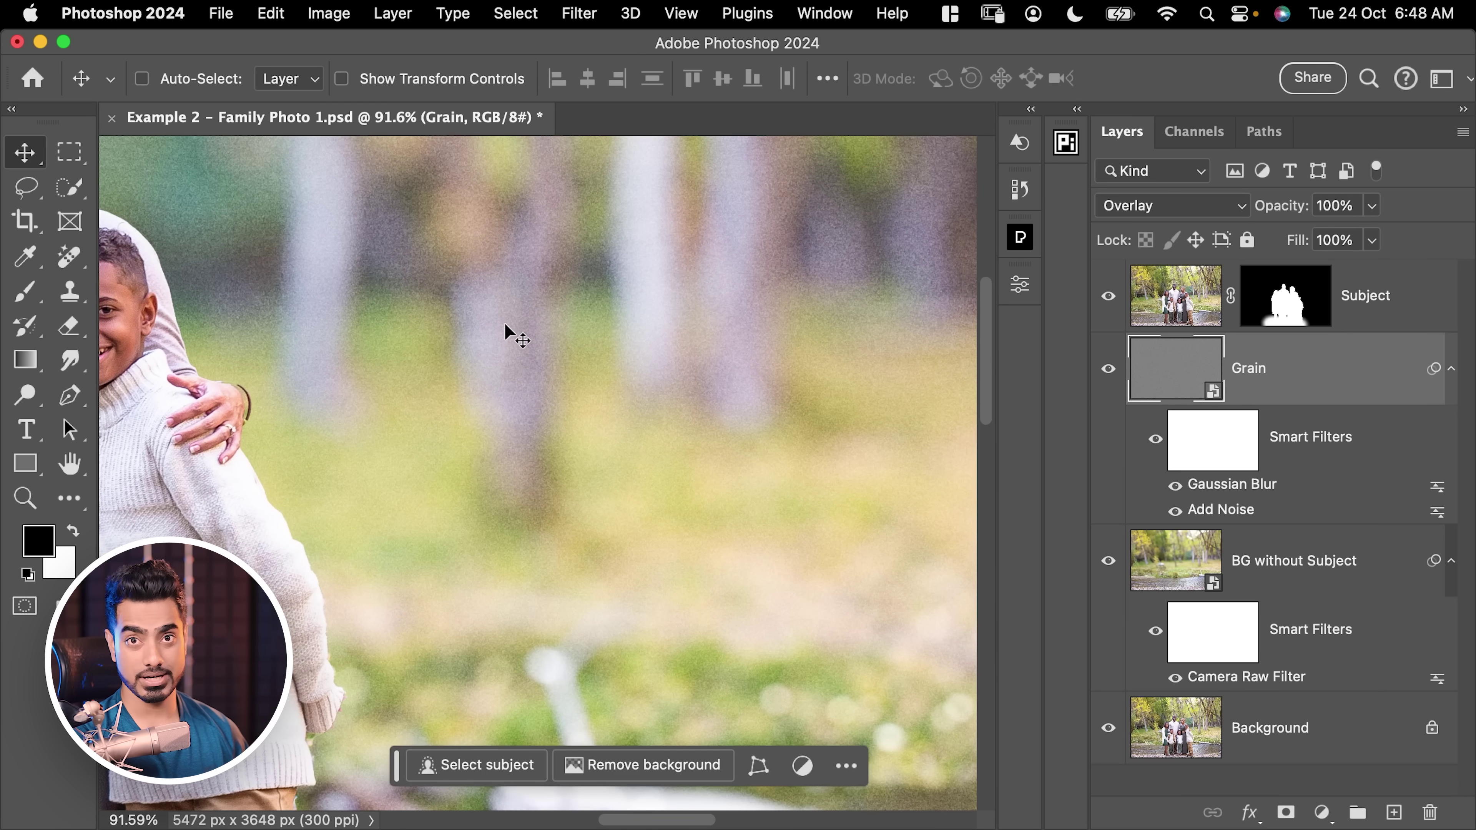
pyautogui.scroll(-5, 504, 330)
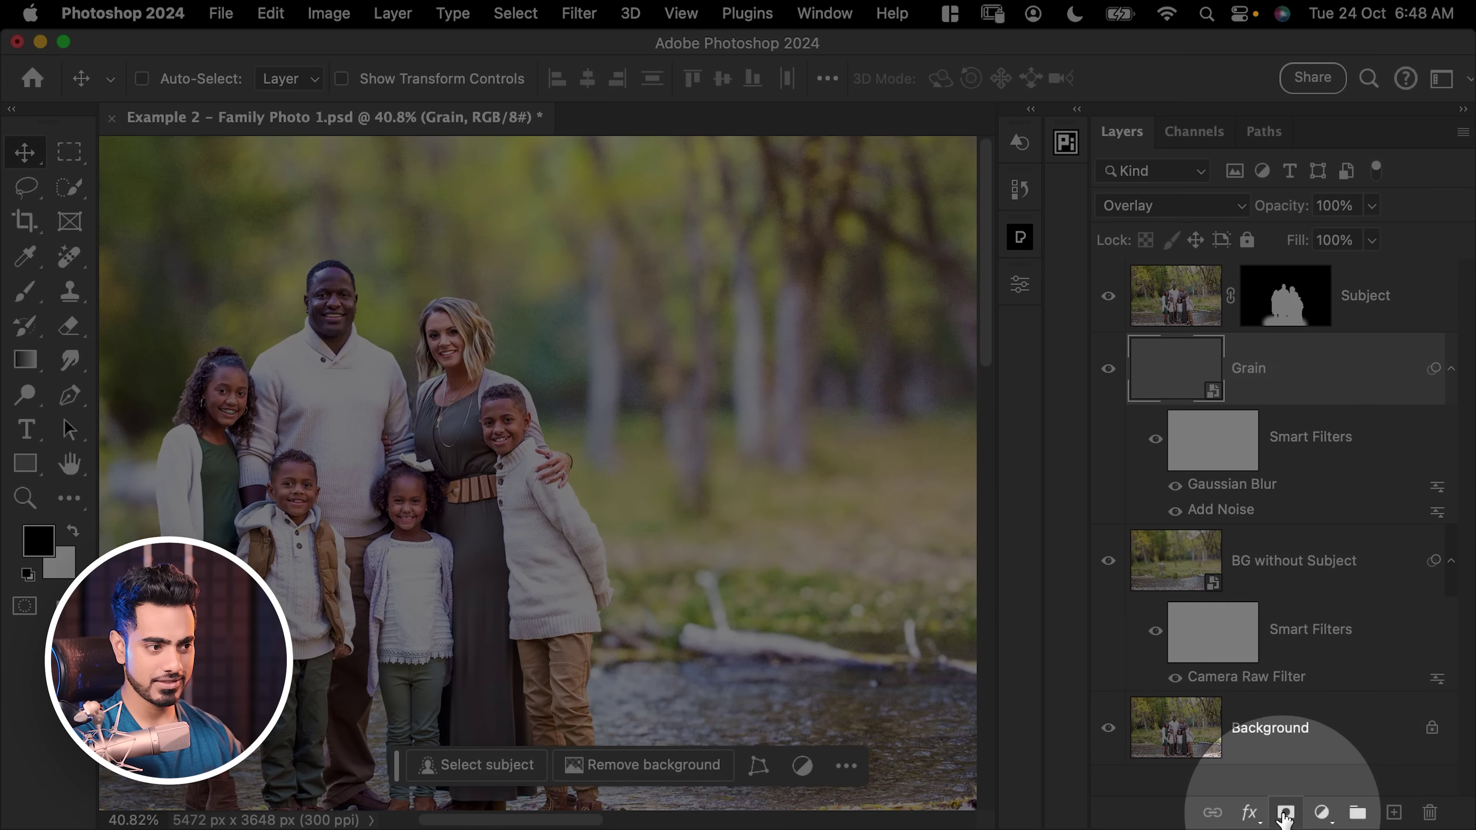
# Mask the Grain layer with a Basics white-to-black linear gradient fading toward the bottom
pyautogui.click(1281, 814)
pyautogui.click(26, 365)
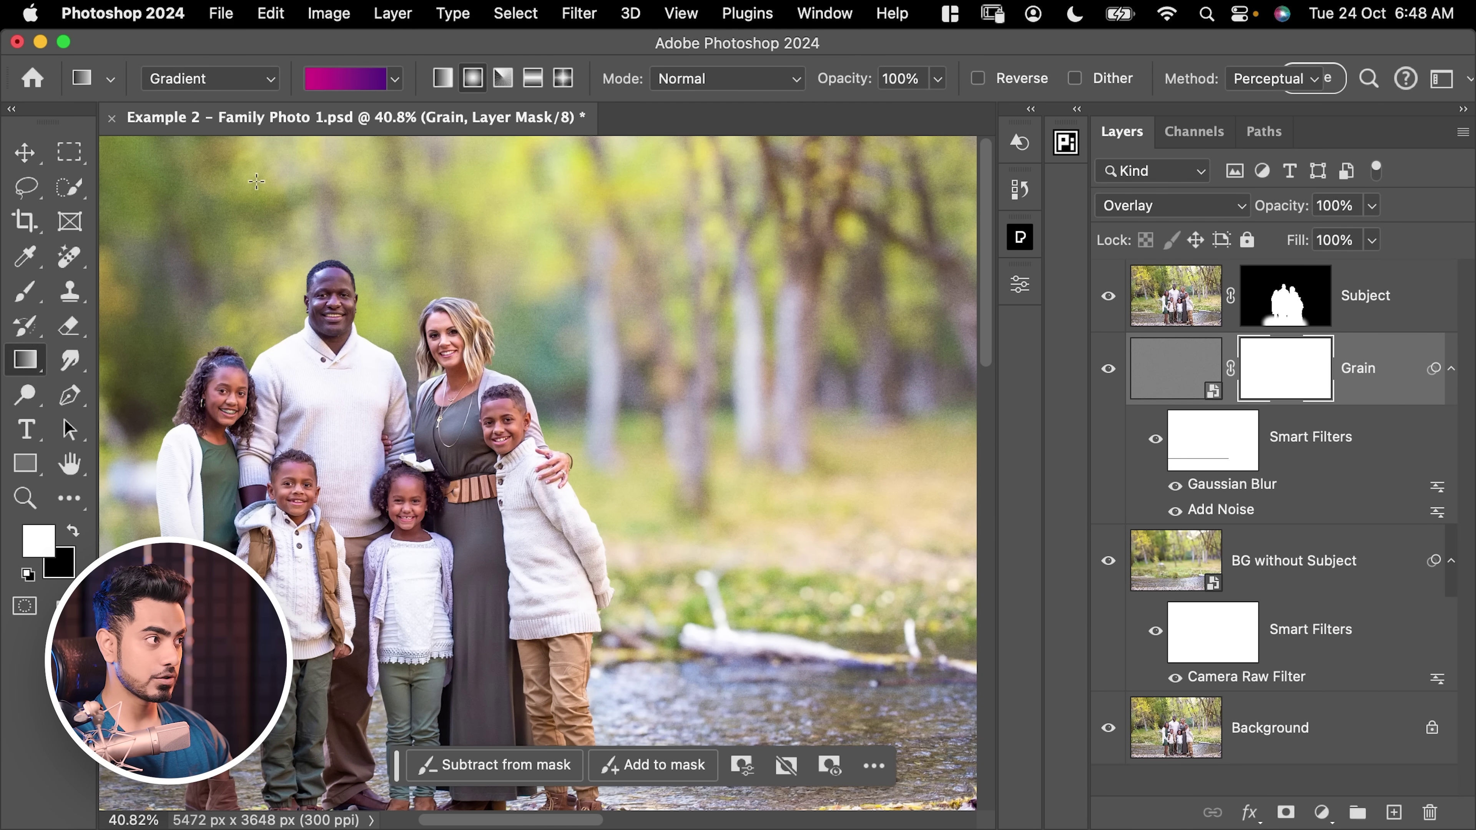
pyautogui.click(396, 80)
pyautogui.click(227, 123)
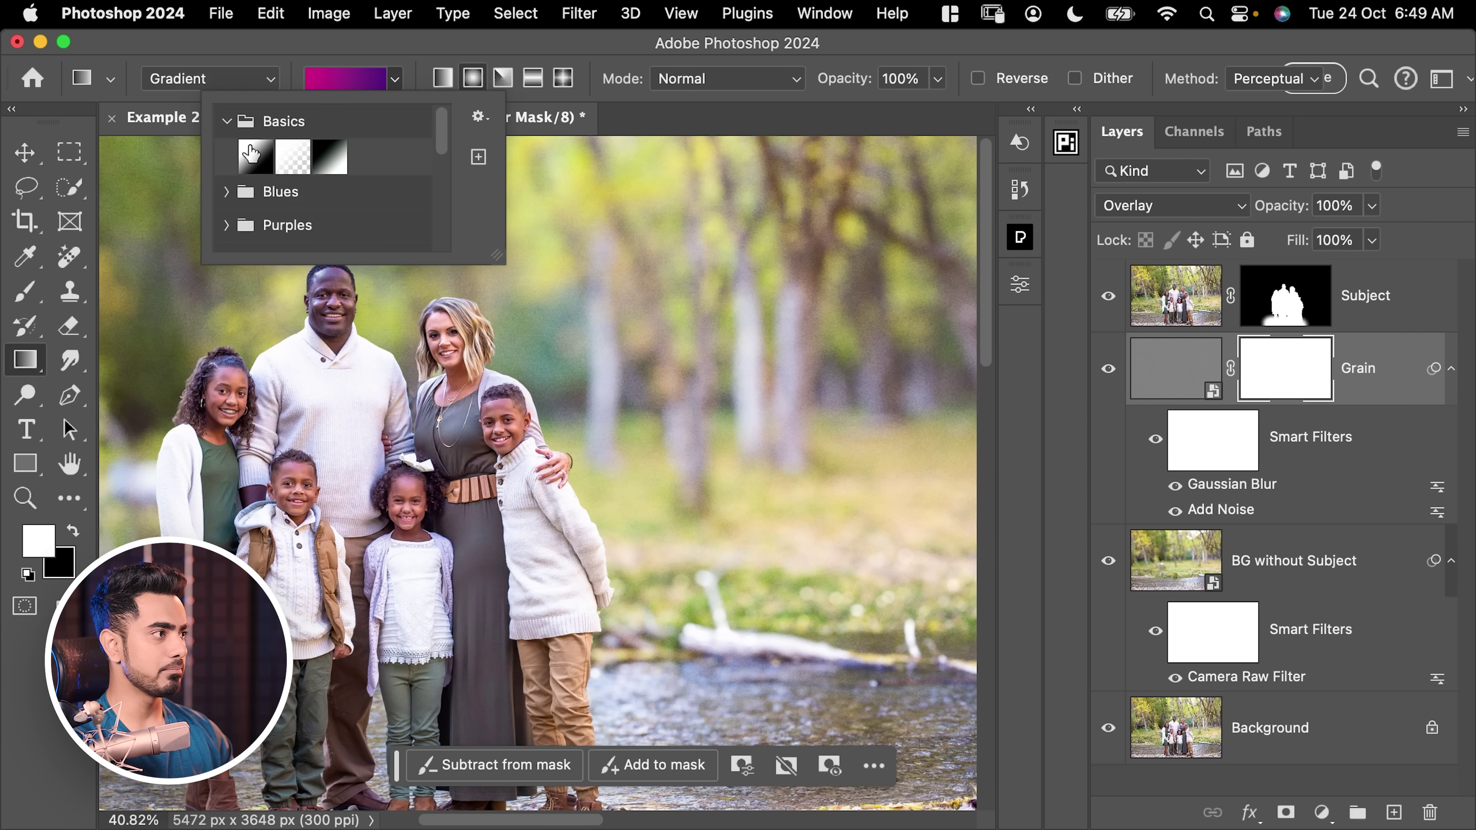
pyautogui.click(258, 152)
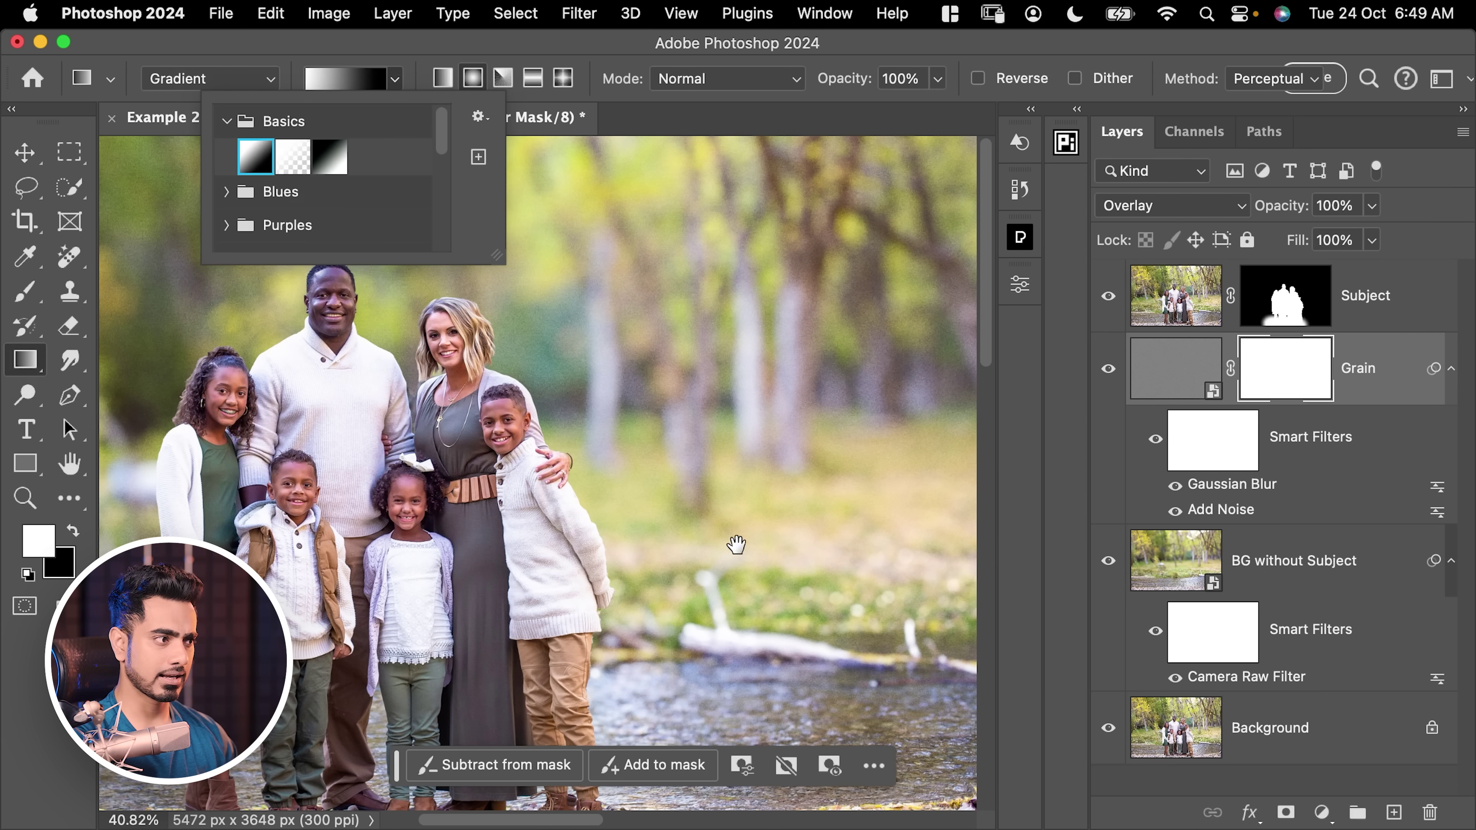
pyautogui.moveTo(741, 529); pyautogui.dragTo(706, 564)
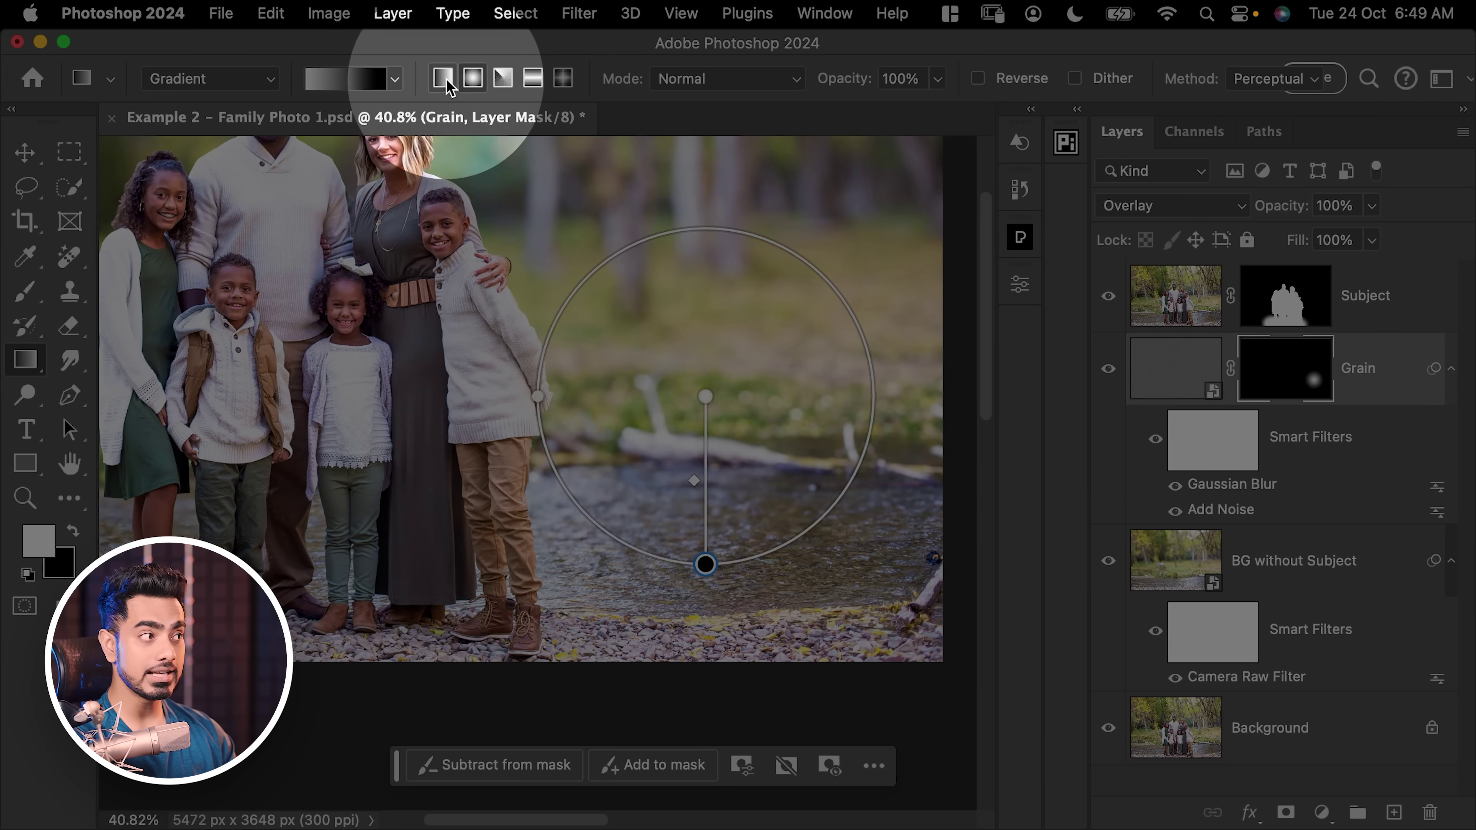
pyautogui.click(443, 78)
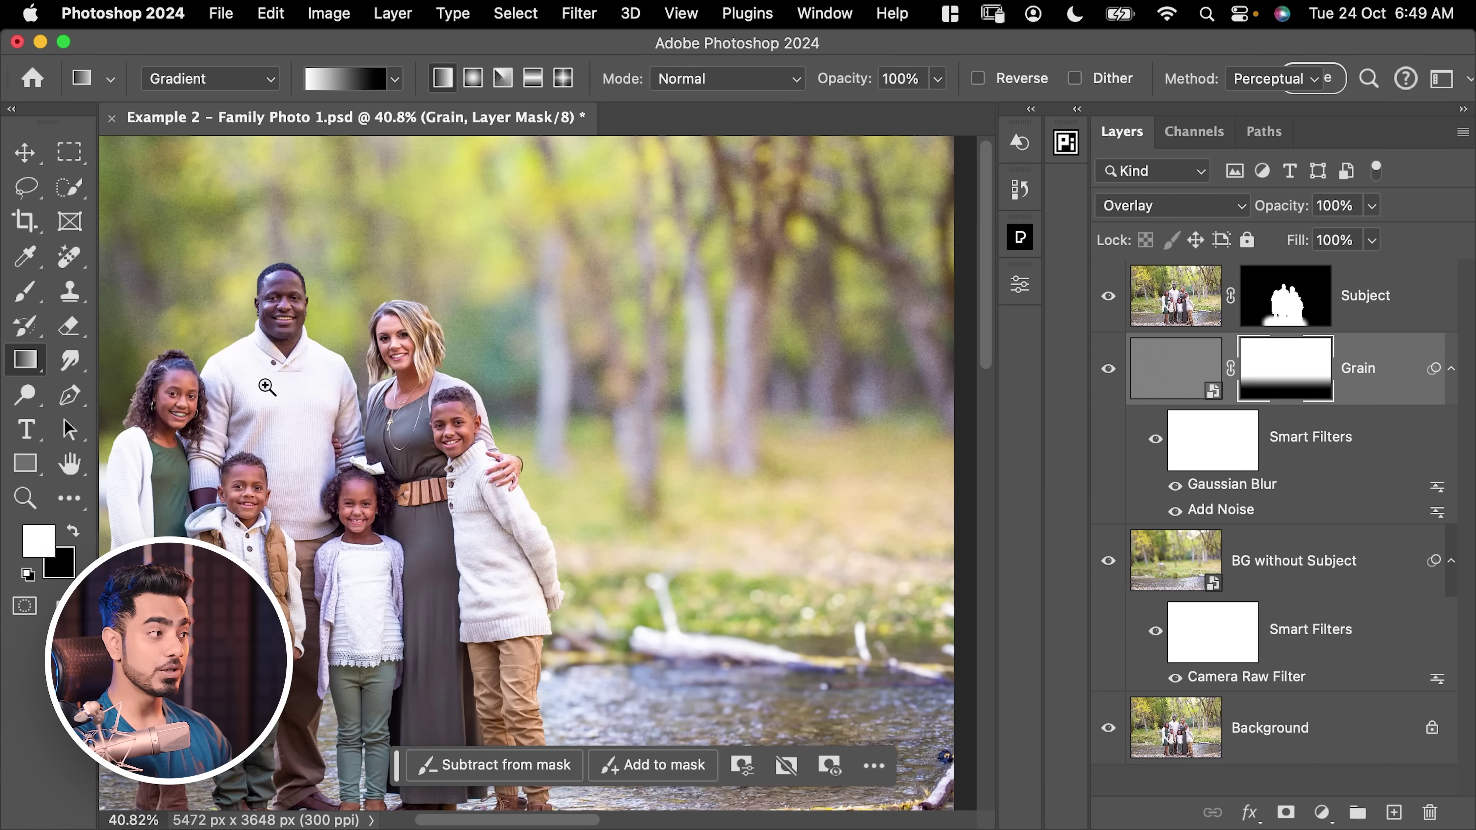
pyautogui.scroll(10, 660, 363)
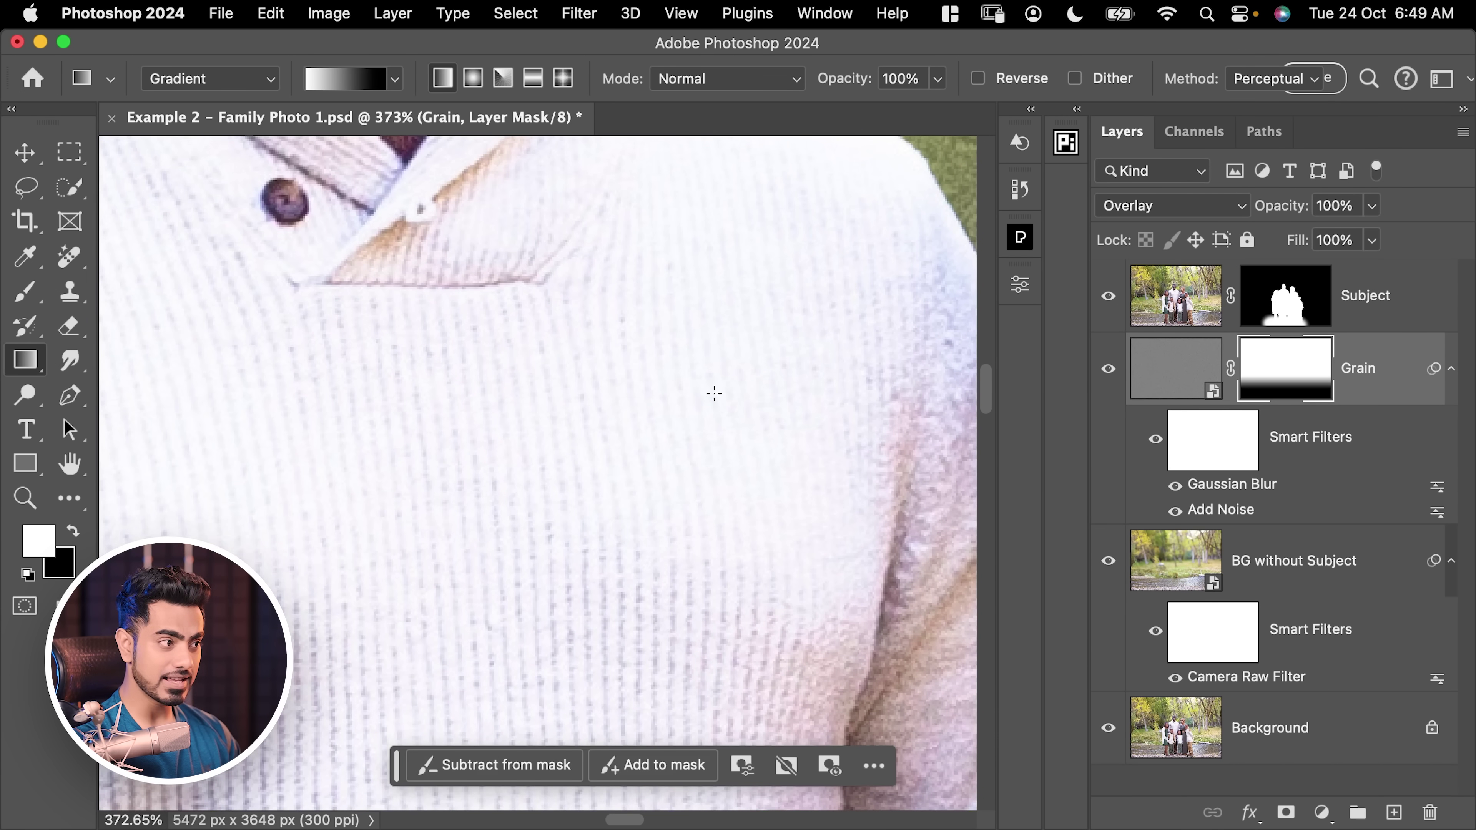
pyautogui.moveTo(720, 422); pyautogui.dragTo(387, 349)
pyautogui.moveTo(625, 581); pyautogui.dragTo(608, 434)
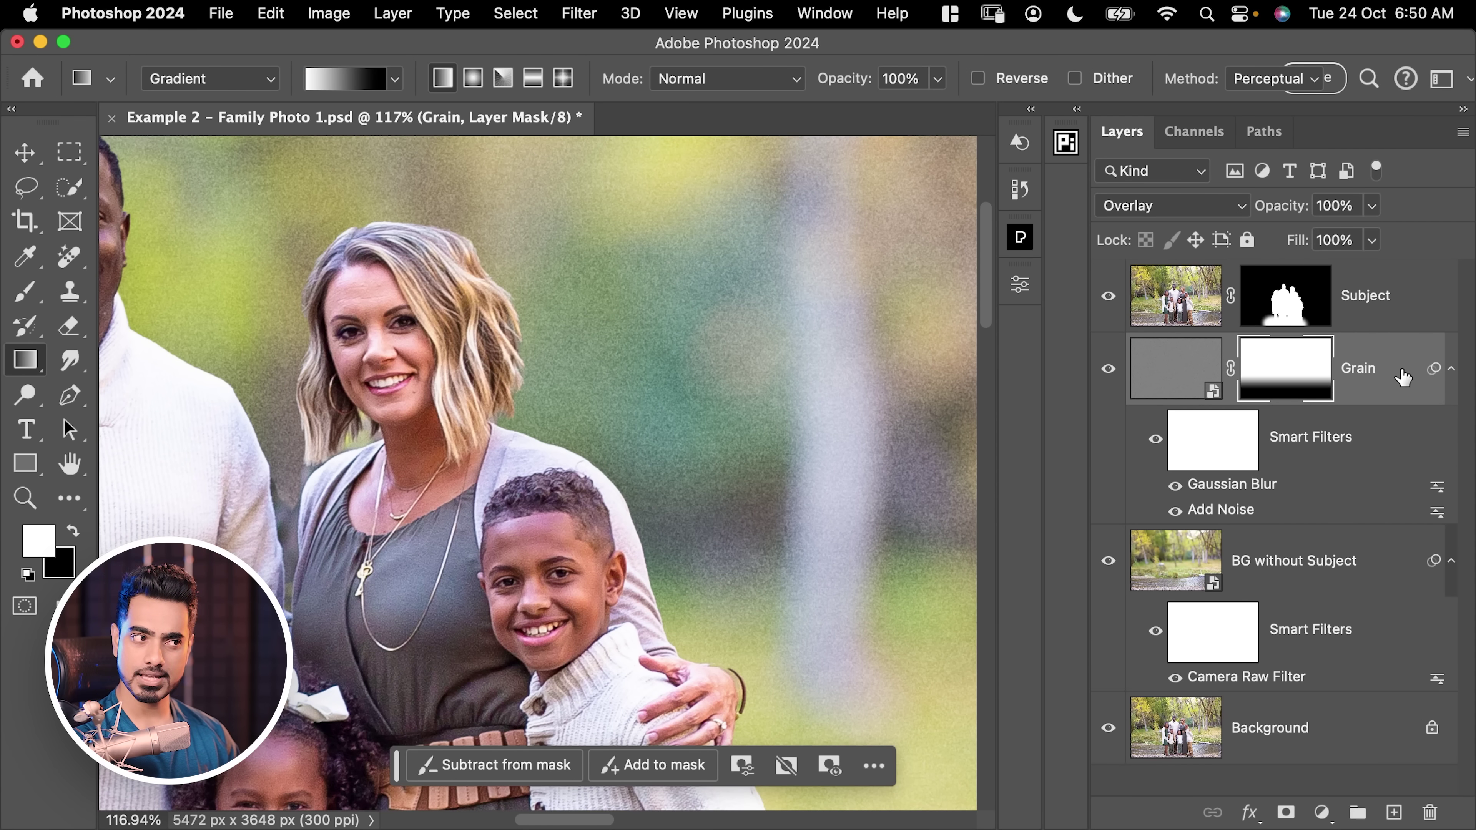
# Open the Grain layer's blending options and lower the Underlying Layer white limit to 147
pyautogui.doubleClick(1402, 378)
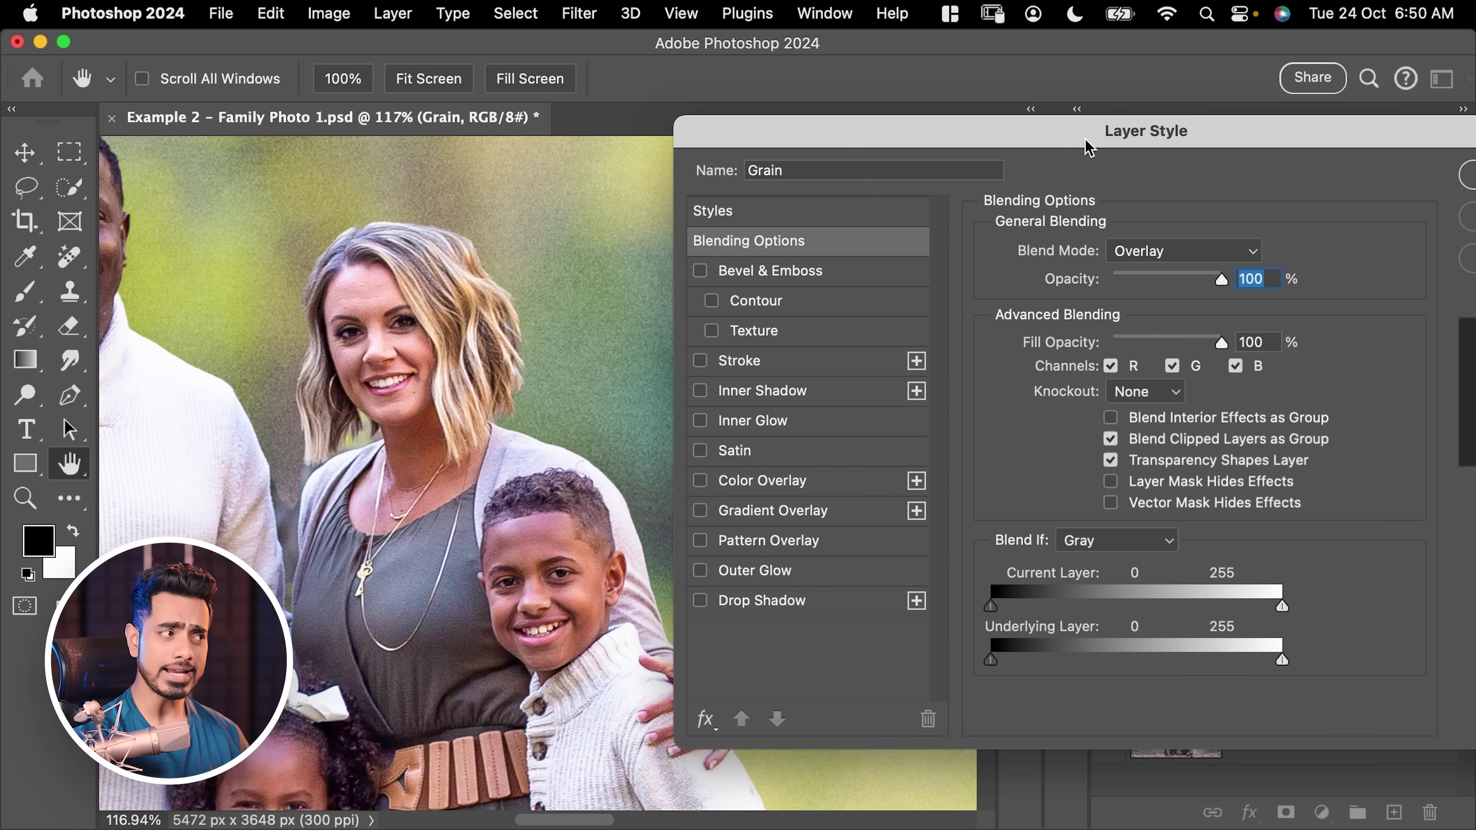
pyautogui.moveTo(623, 340); pyautogui.dragTo(333, 426)
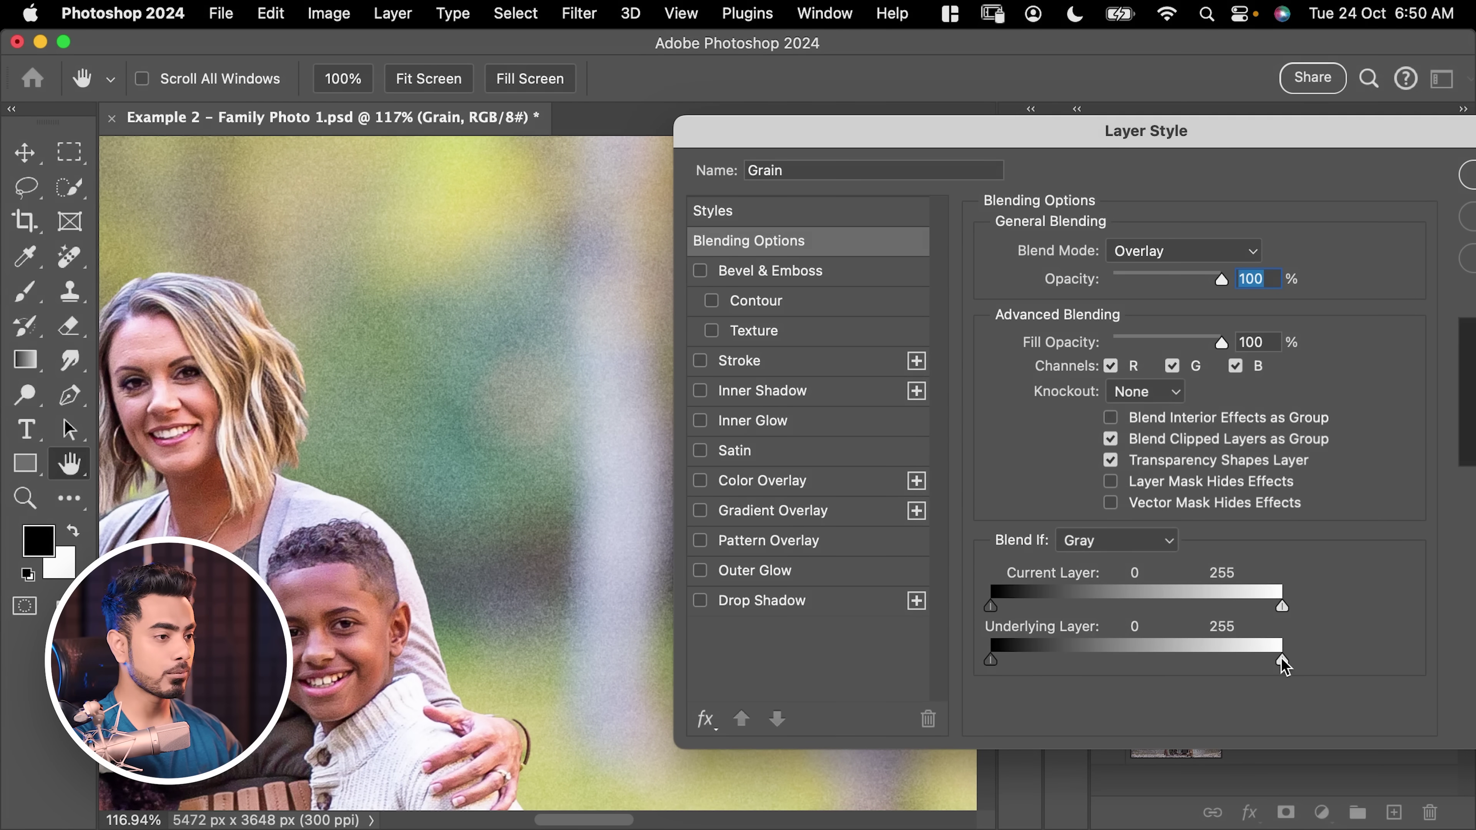
pyautogui.moveTo(1282, 660); pyautogui.dragTo(1205, 662)
pyautogui.moveTo(614, 391); pyautogui.dragTo(519, 413)
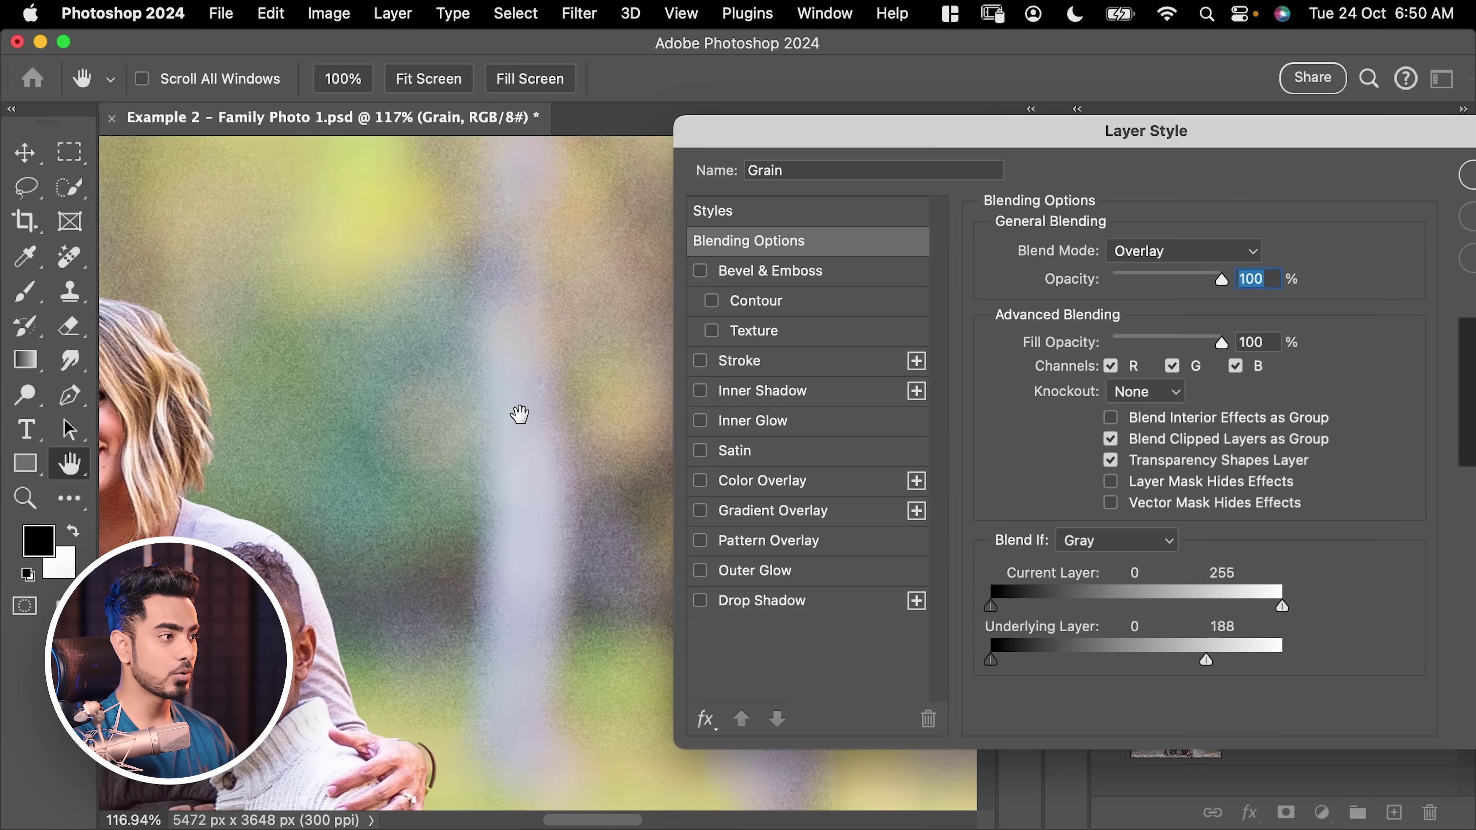
pyautogui.scroll(5, 567, 383)
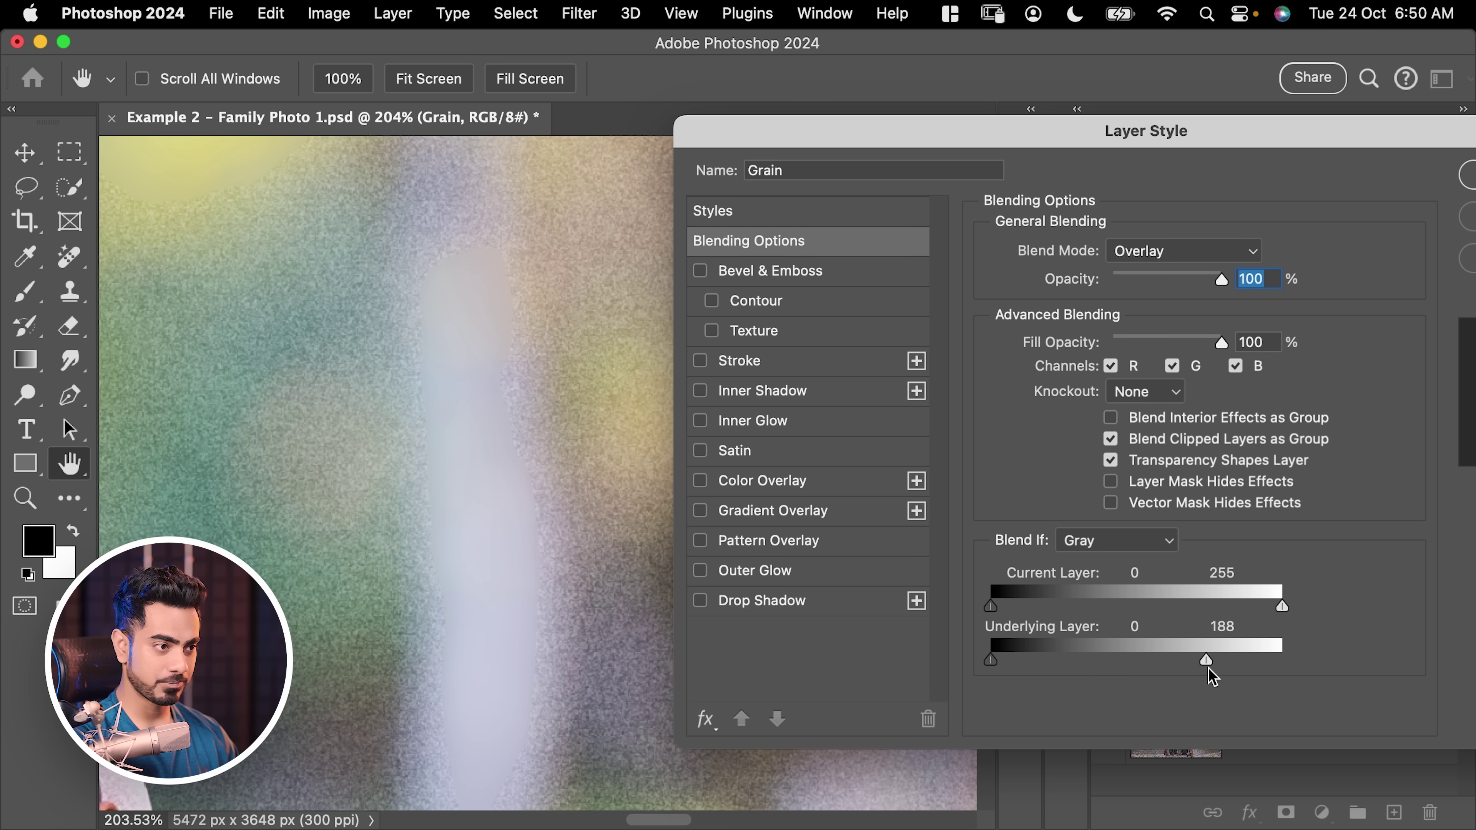
pyautogui.moveTo(1198, 661); pyautogui.dragTo(1157, 667)
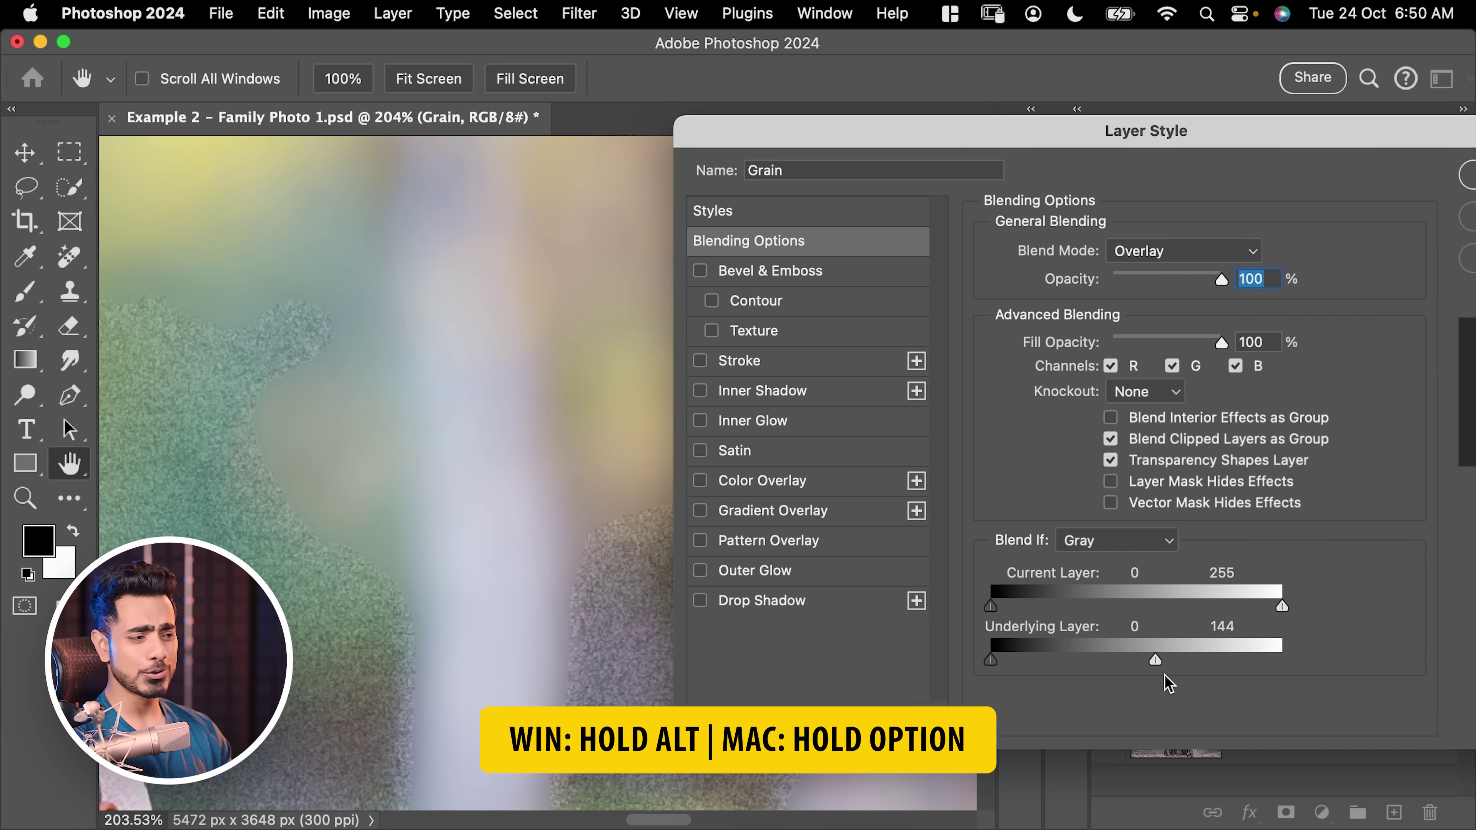
# Split the Underlying white handle, spread its lower half down to 0, and confirm
pyautogui.moveTo(1155, 660); pyautogui.dragTo(1330, 652)
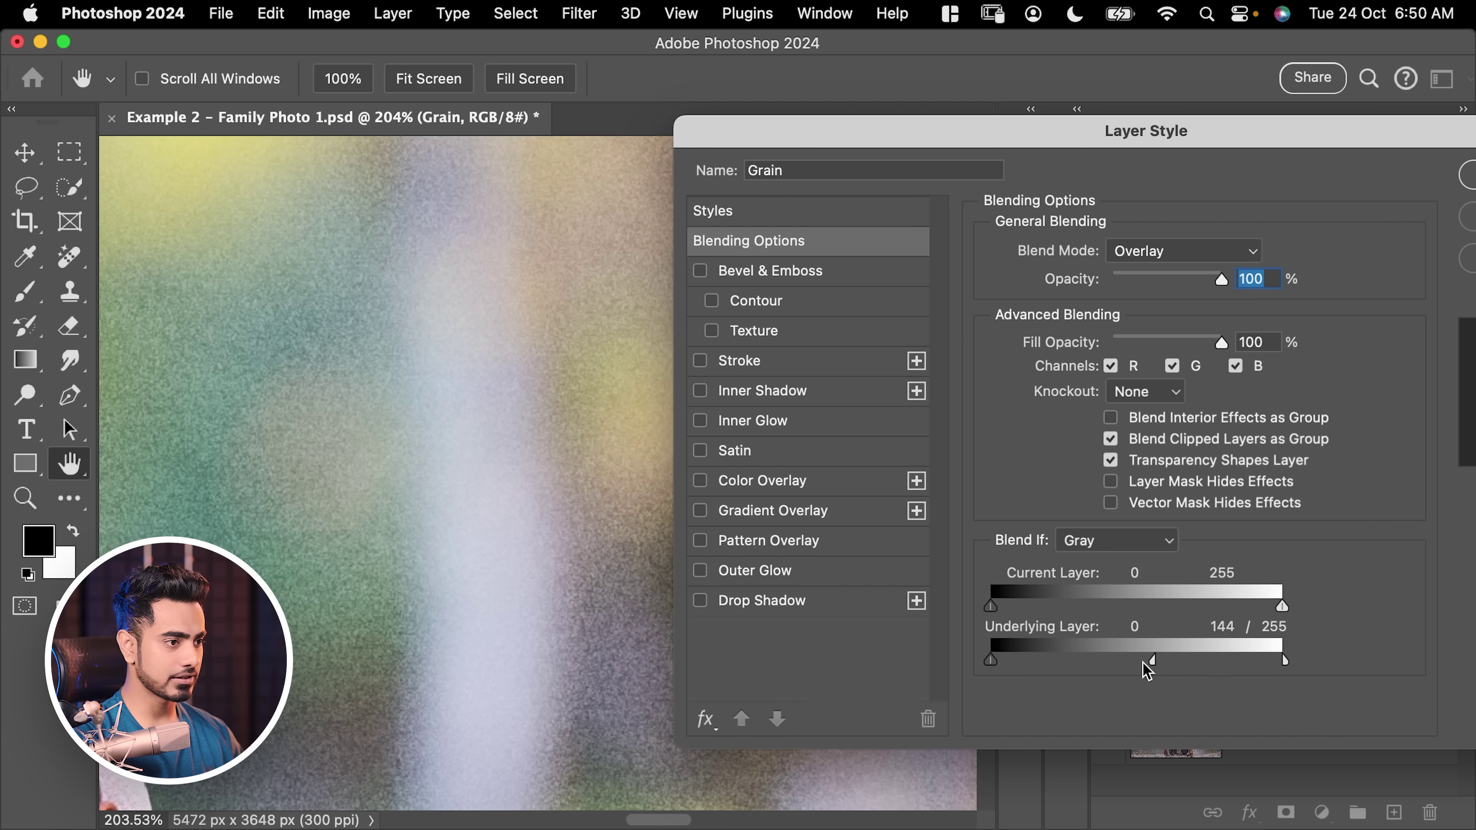
pyautogui.moveTo(1153, 661); pyautogui.dragTo(1048, 659)
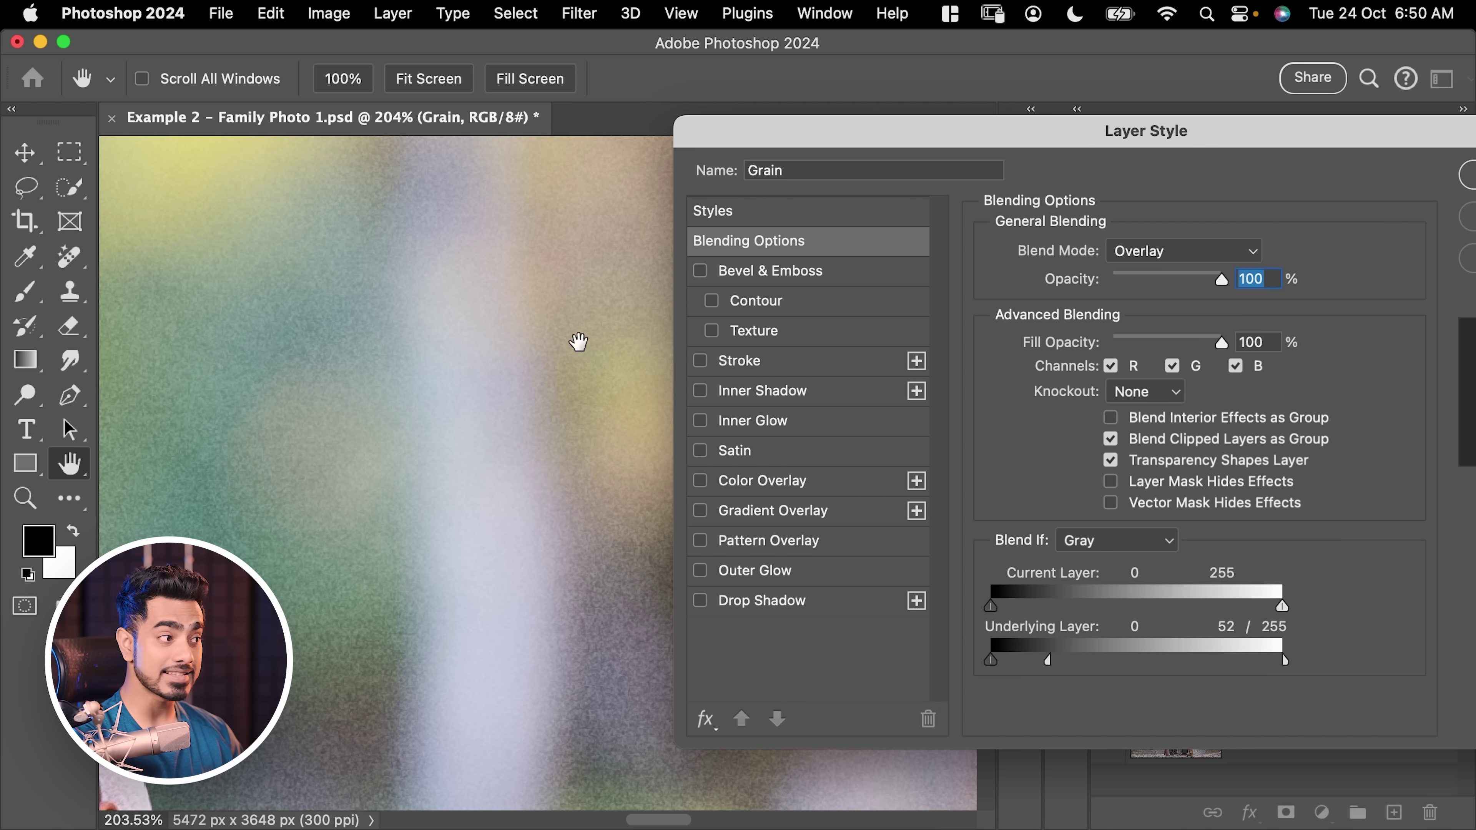
pyautogui.moveTo(494, 420); pyautogui.dragTo(402, 438)
pyautogui.hscroll(-10, 340, 448)
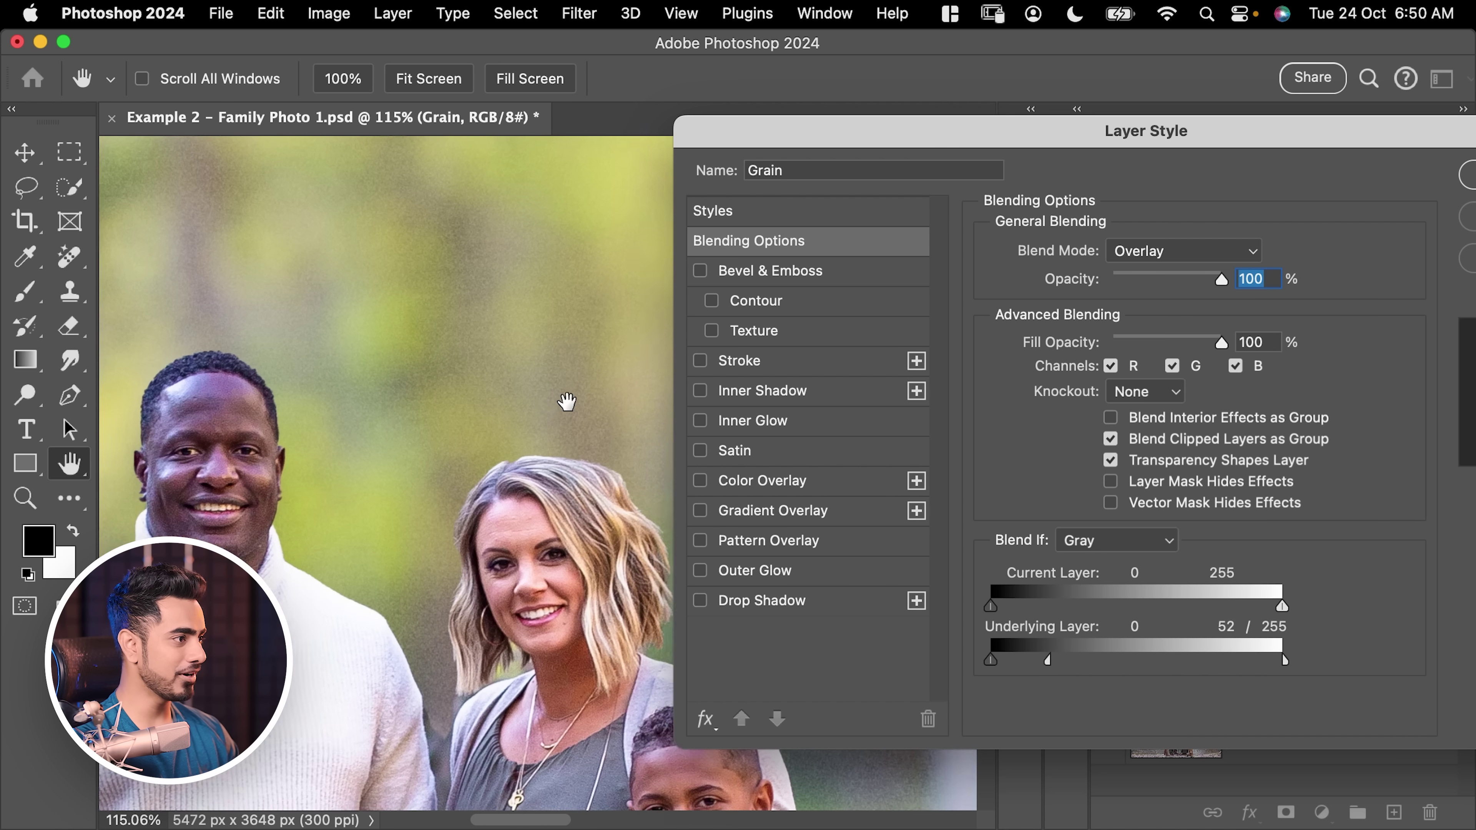
pyautogui.scroll(2, 578, 418)
pyautogui.moveTo(1048, 660); pyautogui.dragTo(990, 663)
pyautogui.moveTo(1095, 146); pyautogui.dragTo(747, 170)
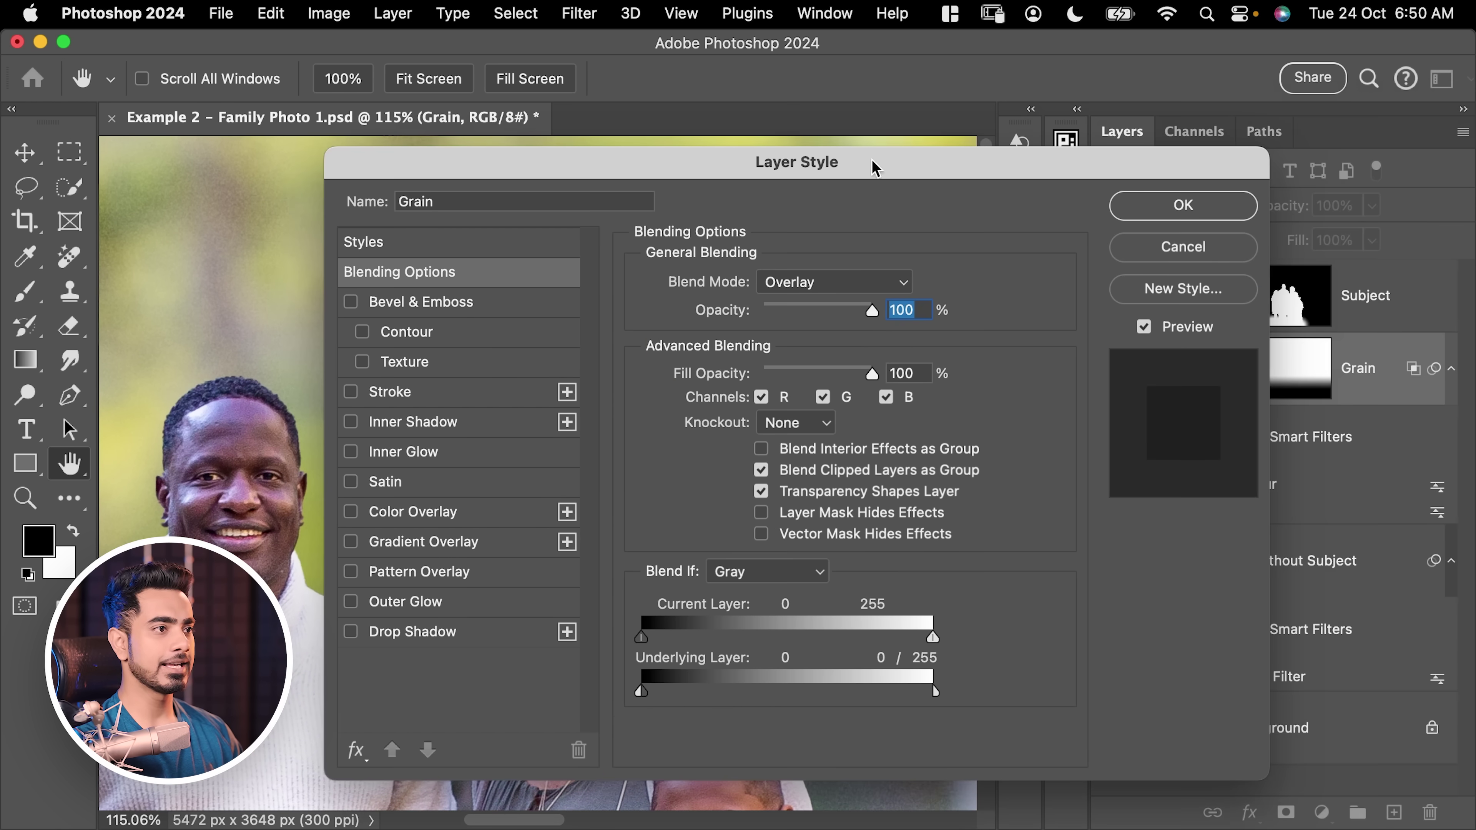
pyautogui.click(1212, 211)
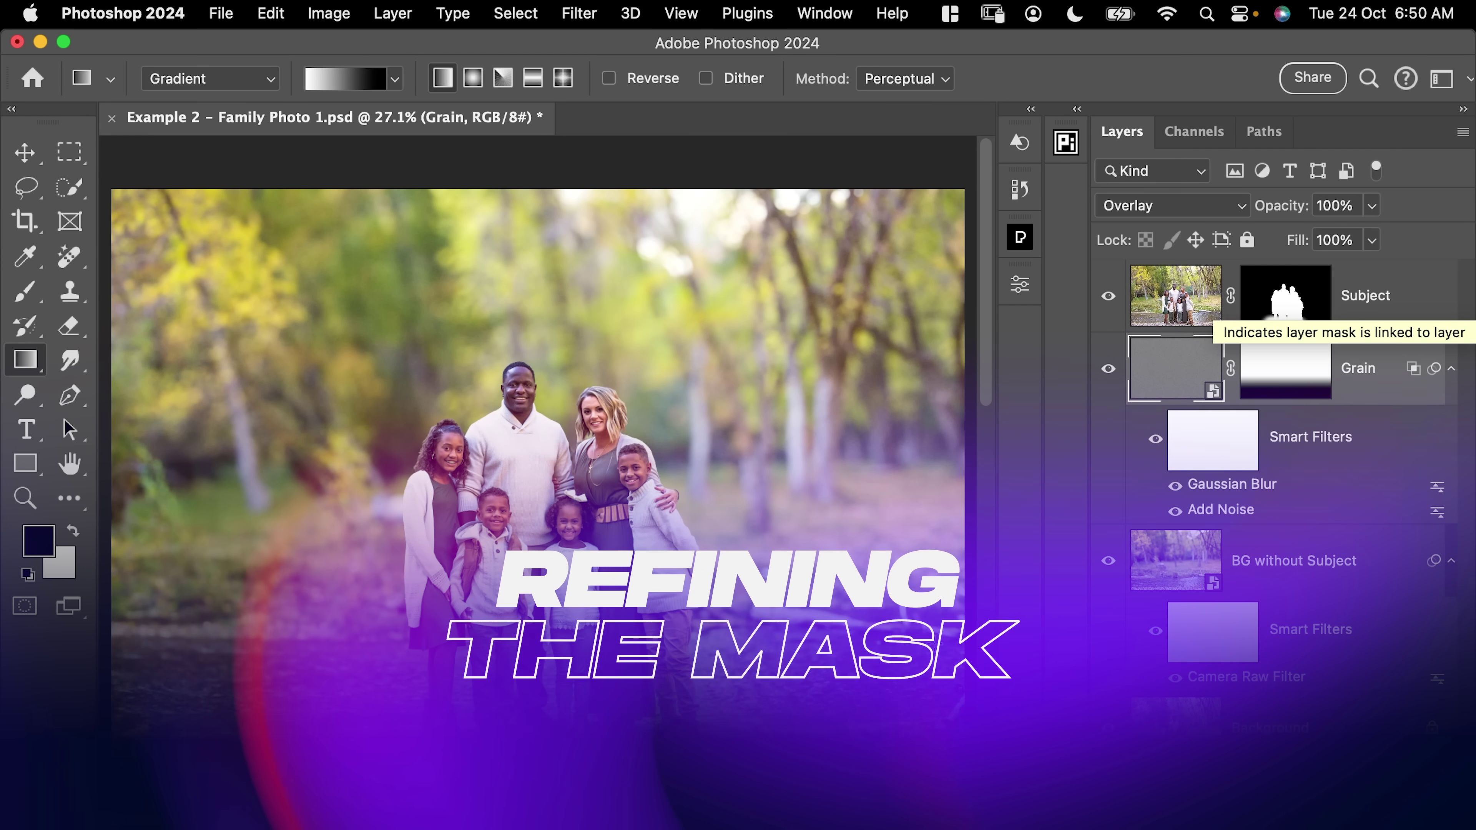
# Target the Subject mask and Quick-Select the background gap between the man's arm and woman's shoulder
pyautogui.click(1252, 323)
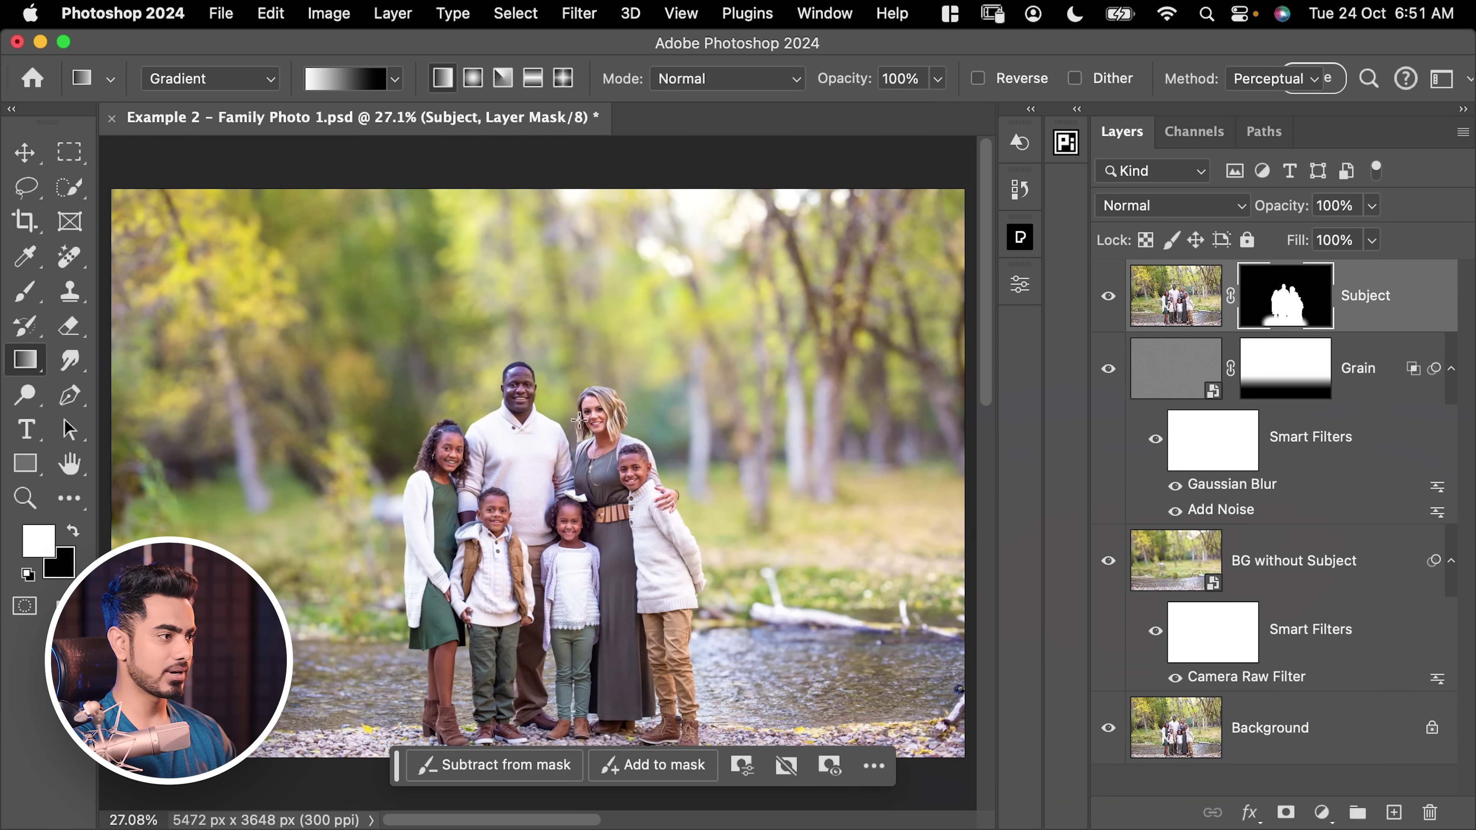
pyautogui.moveTo(576, 448); pyautogui.dragTo(556, 393)
pyautogui.moveTo(86, 202); pyautogui.dragTo(140, 206)
pyautogui.moveTo(596, 379)
pyautogui.mouseDown()
pyautogui.moveTo(584, 425)
pyautogui.moveTo(571, 353)
pyautogui.mouseUp()
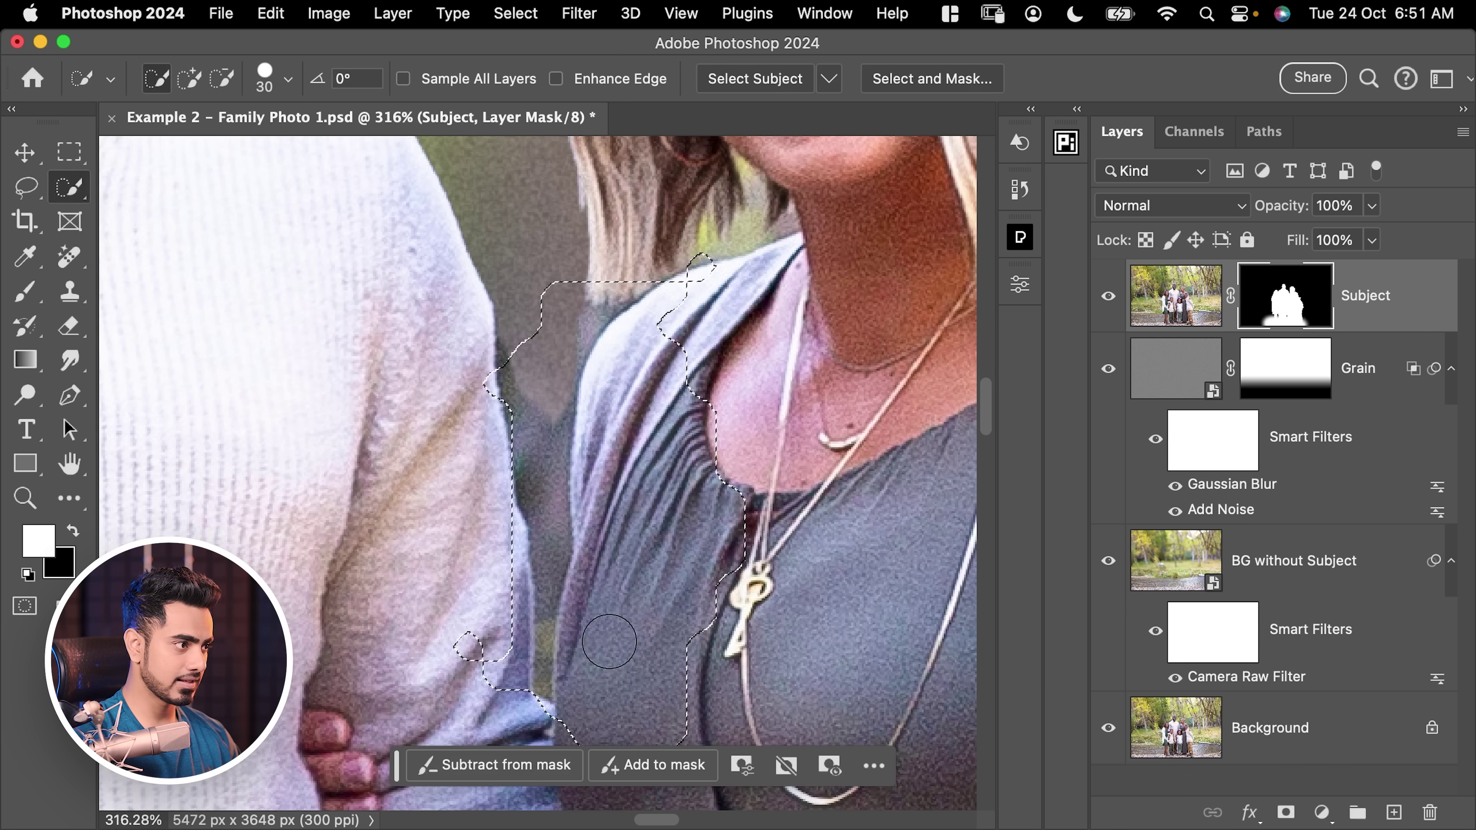
pyautogui.moveTo(612, 653); pyautogui.dragTo(646, 643)
# Switch to a smaller Brush painting in black
pyautogui.click(26, 290)
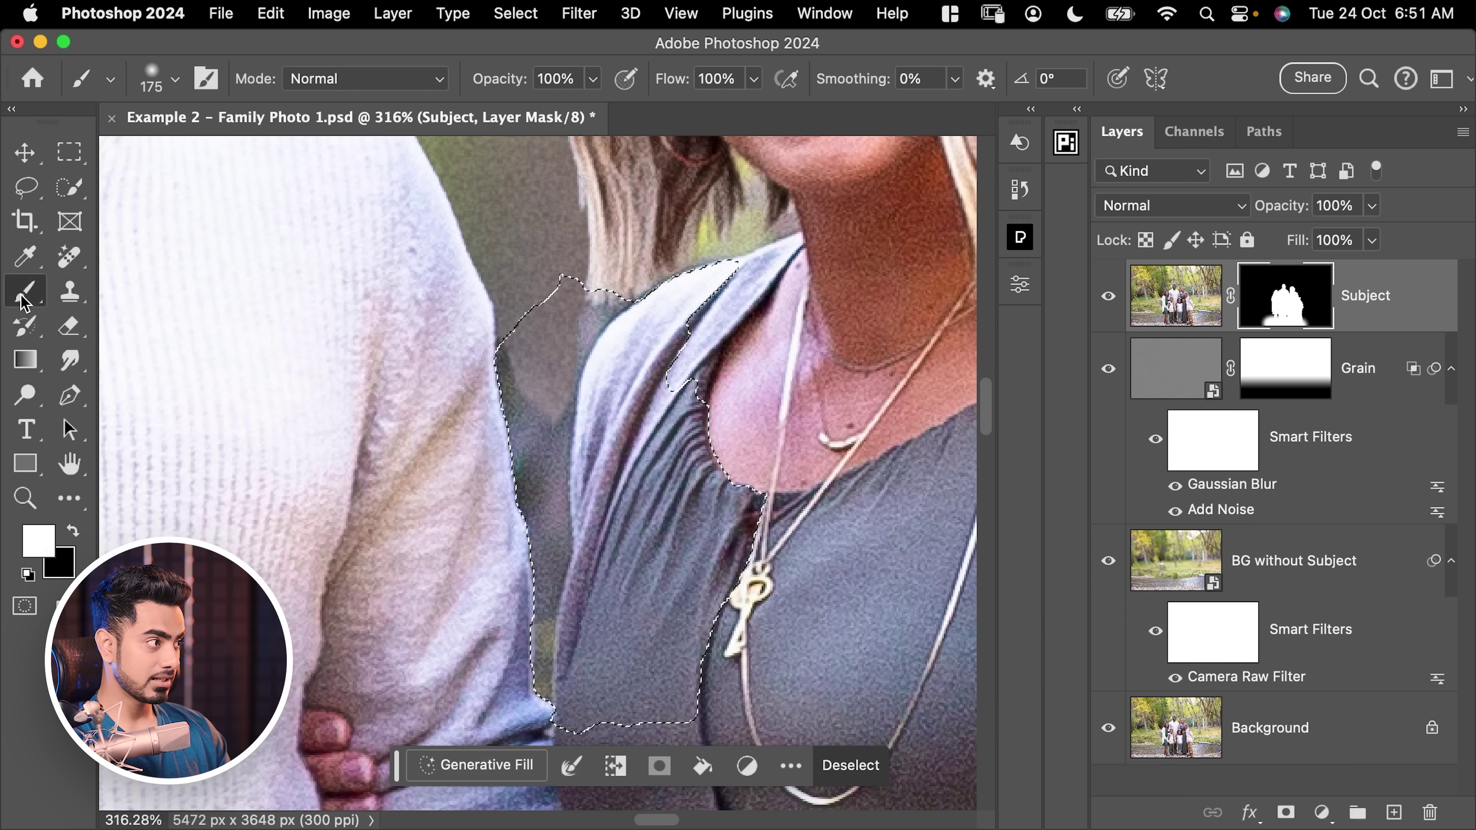
pyautogui.press('x')
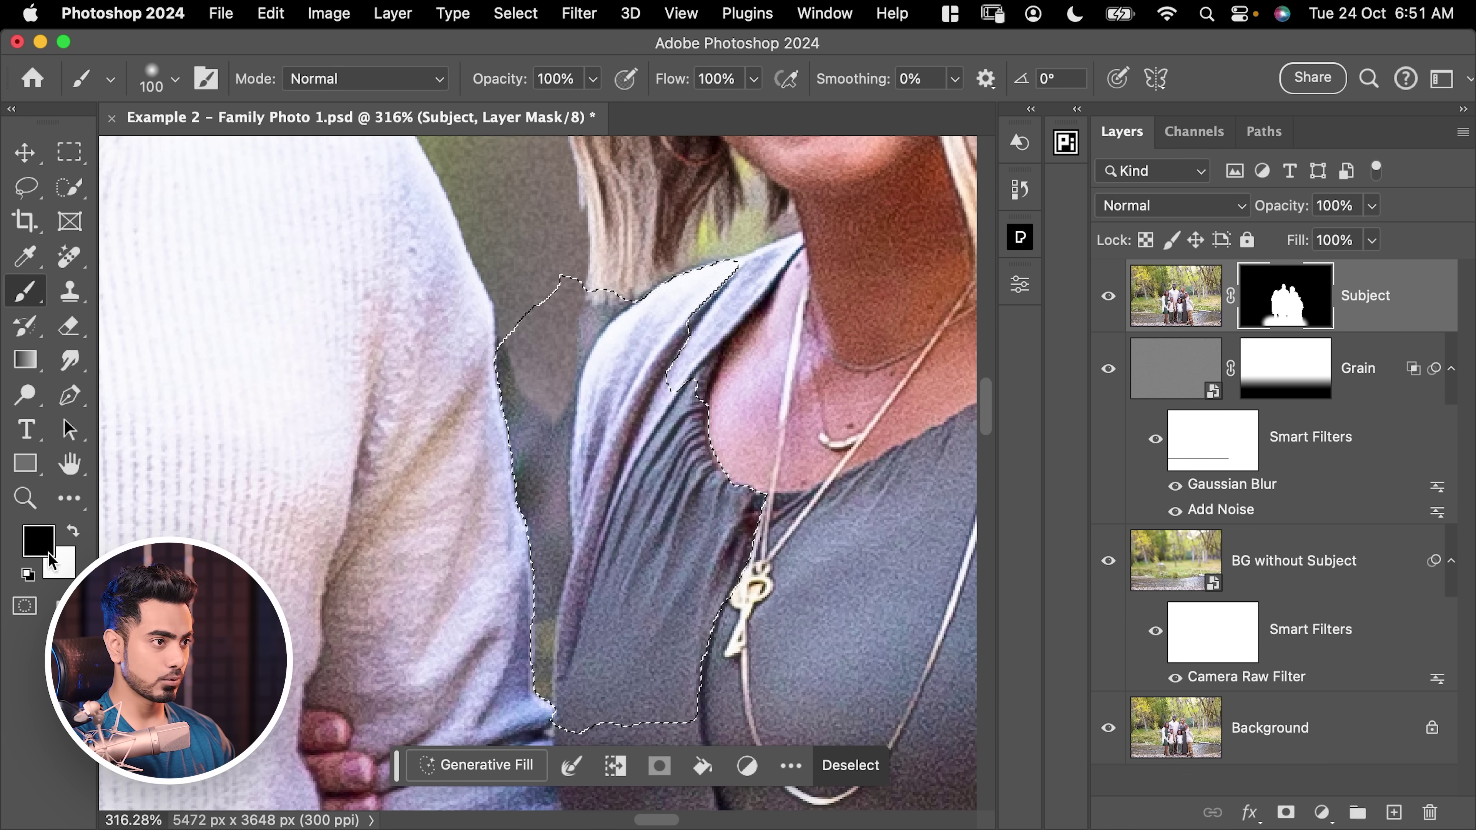
pyautogui.press('[')
pyautogui.press('[')
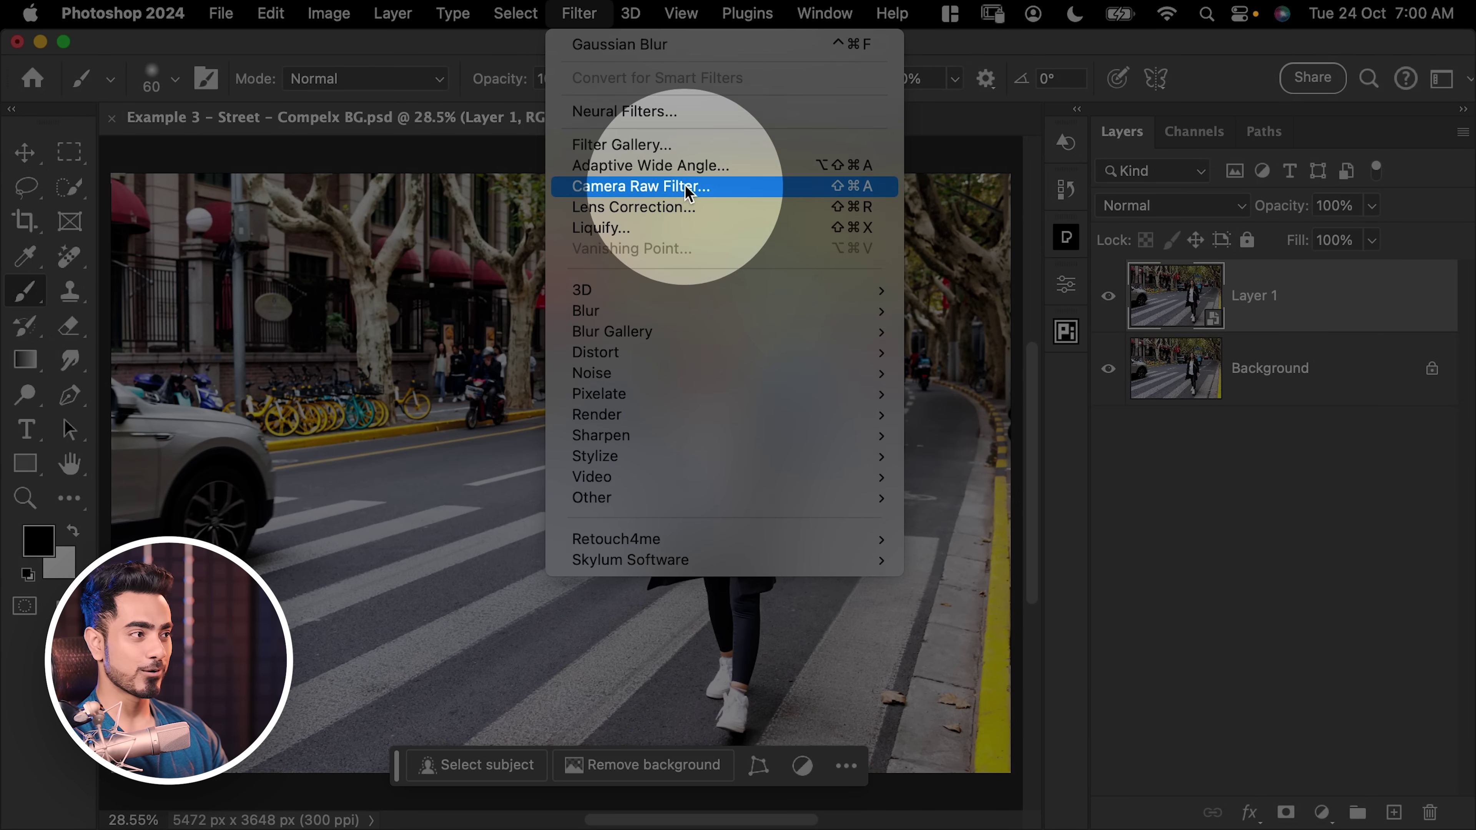
# Enable Lens Blur in the Camera Raw filter and zoom in on the woman's head
pyautogui.click(642, 187)
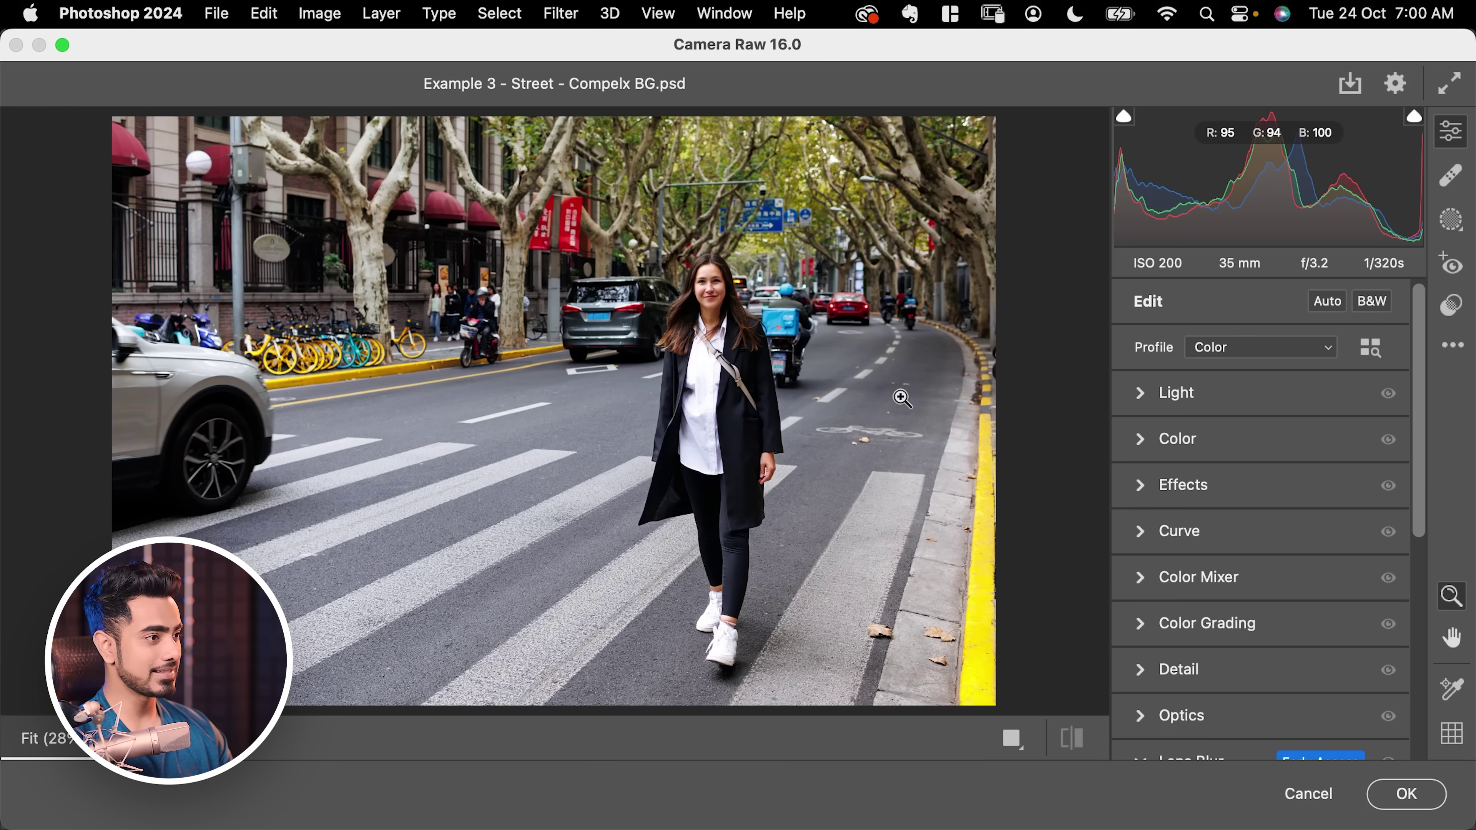
pyautogui.scroll(-6, 1394, 489)
pyautogui.click(1142, 436)
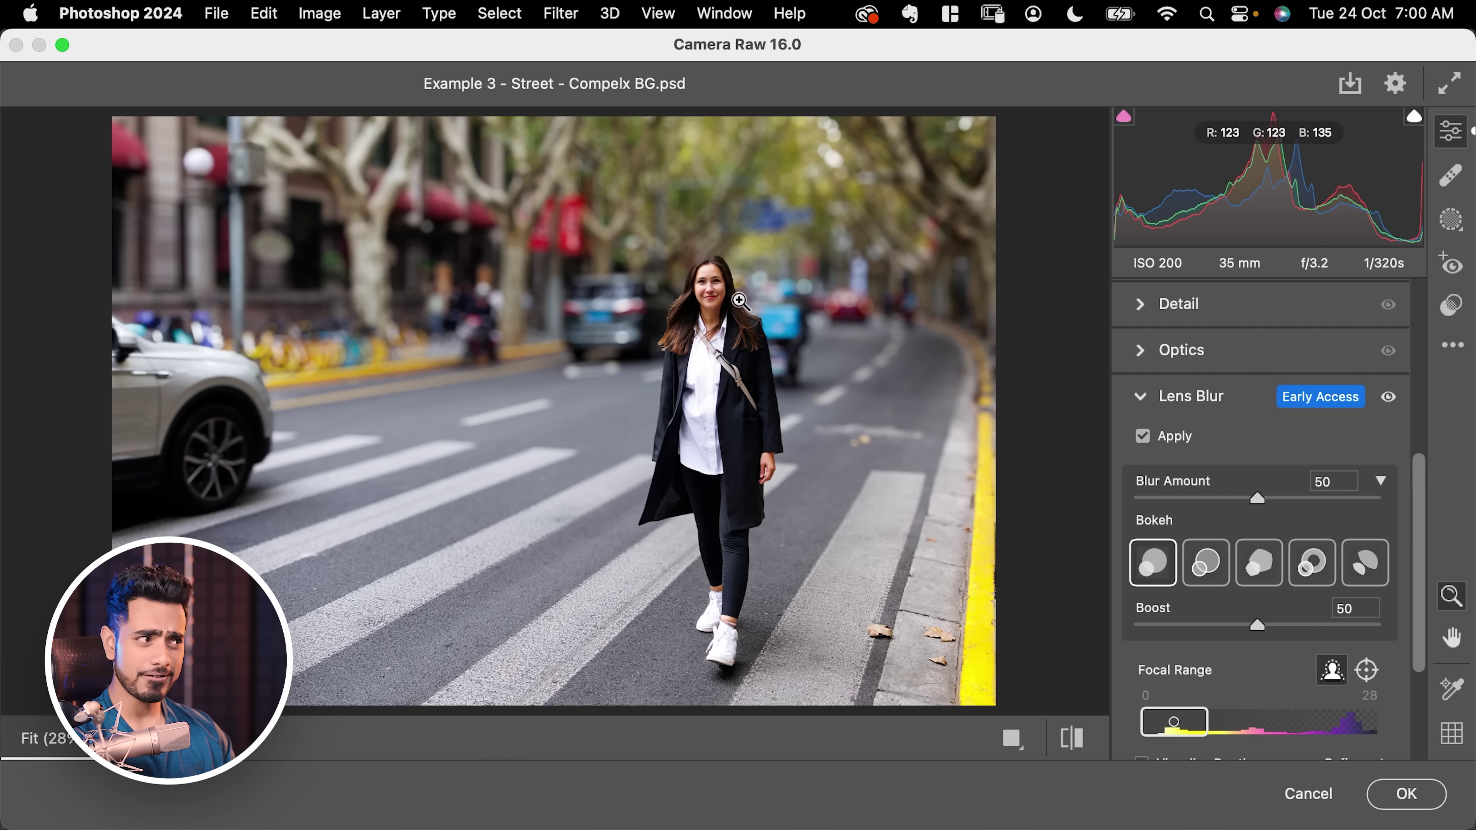
pyautogui.click(706, 265)
pyautogui.moveTo(717, 249); pyautogui.dragTo(754, 351)
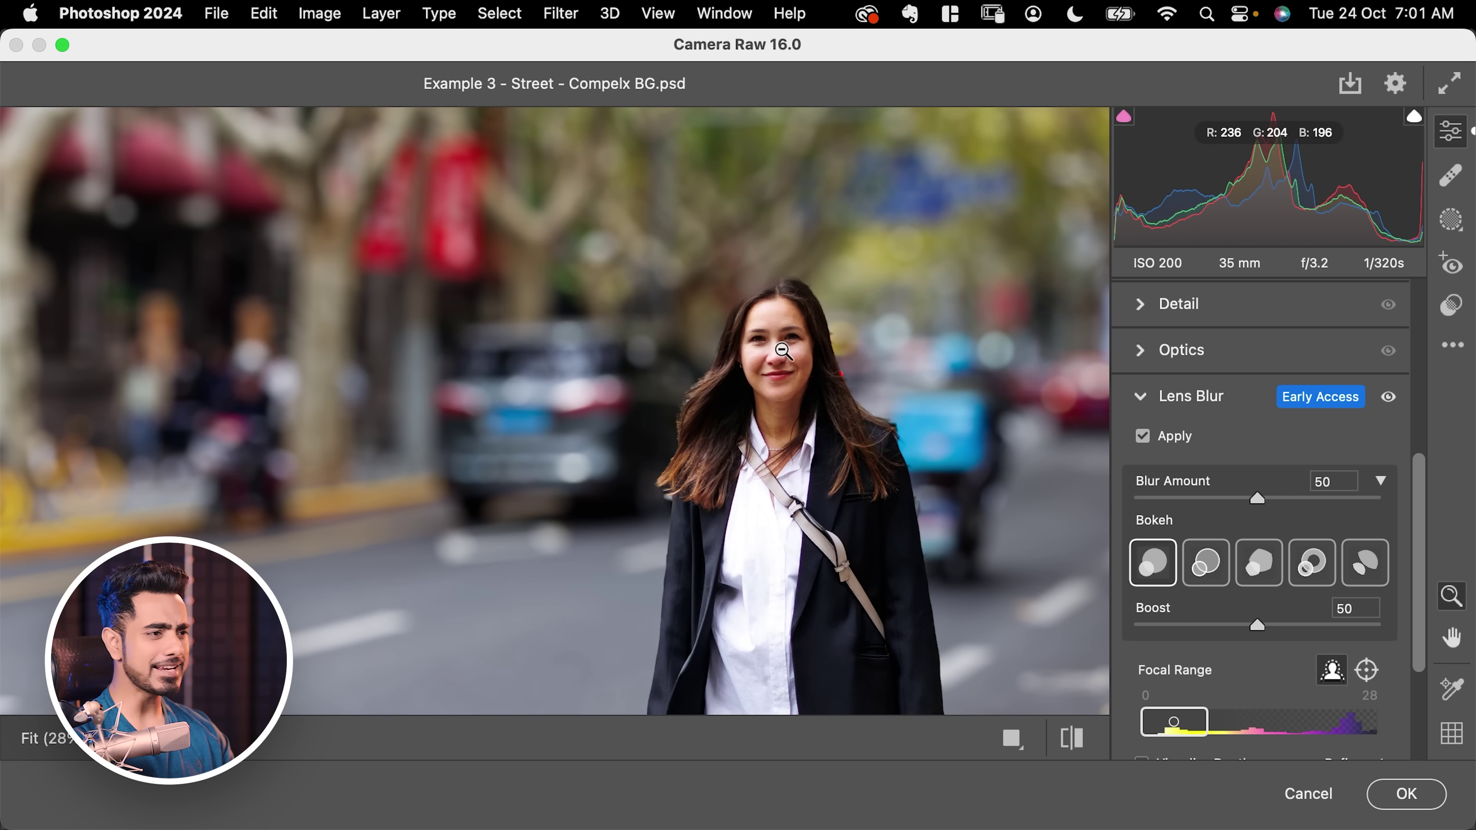
# Set Blur Amount 88 and Boost 100, try each bokeh shape, and settle on Circle
pyautogui.moveTo(1260, 496); pyautogui.dragTo(1352, 498)
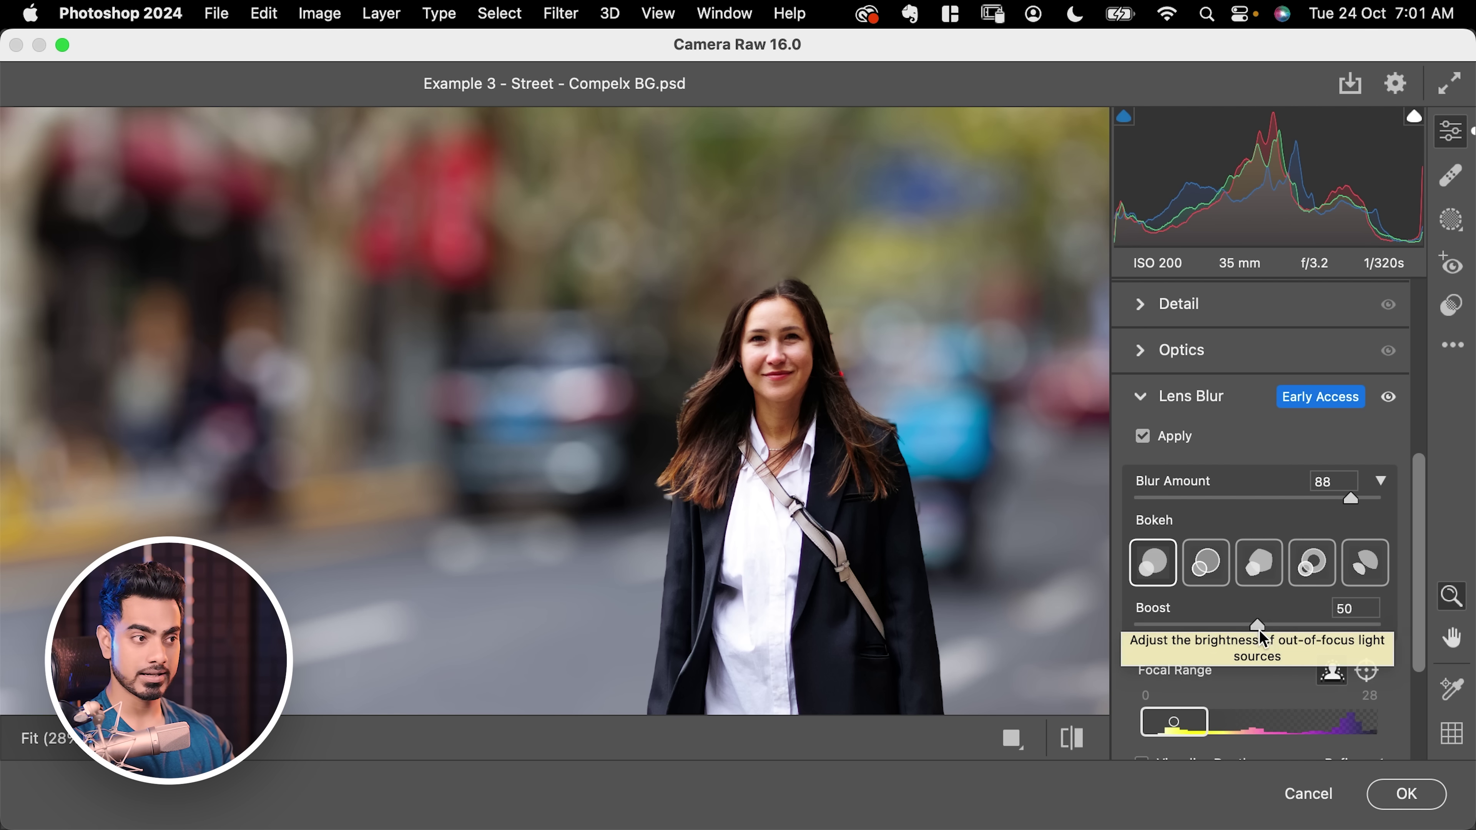
pyautogui.moveTo(1257, 625)
pyautogui.mouseDown()
pyautogui.moveTo(1360, 625)
pyautogui.moveTo(1245, 626)
pyautogui.mouseUp()
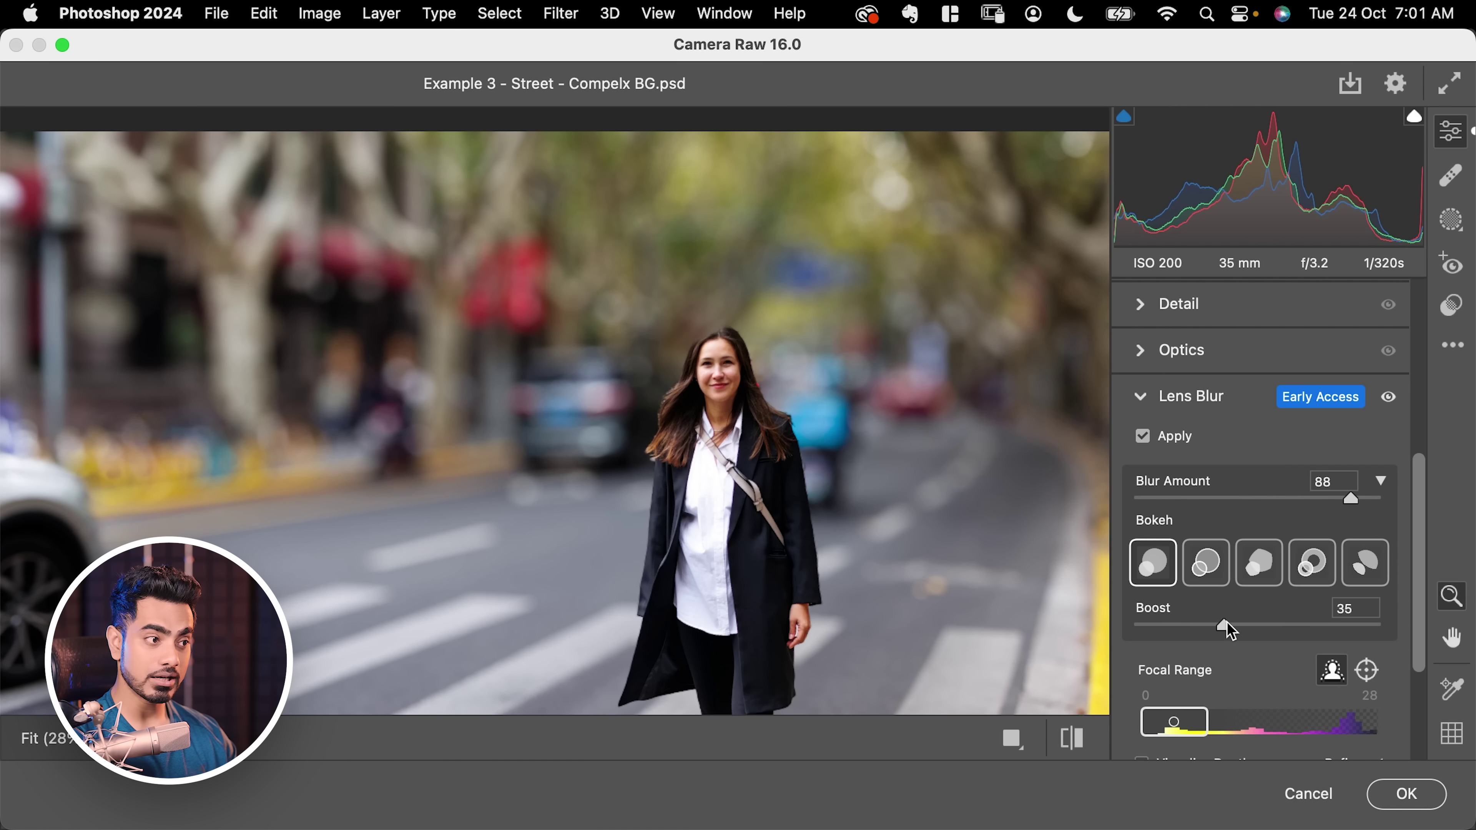
pyautogui.moveTo(1219, 623); pyautogui.dragTo(1386, 626)
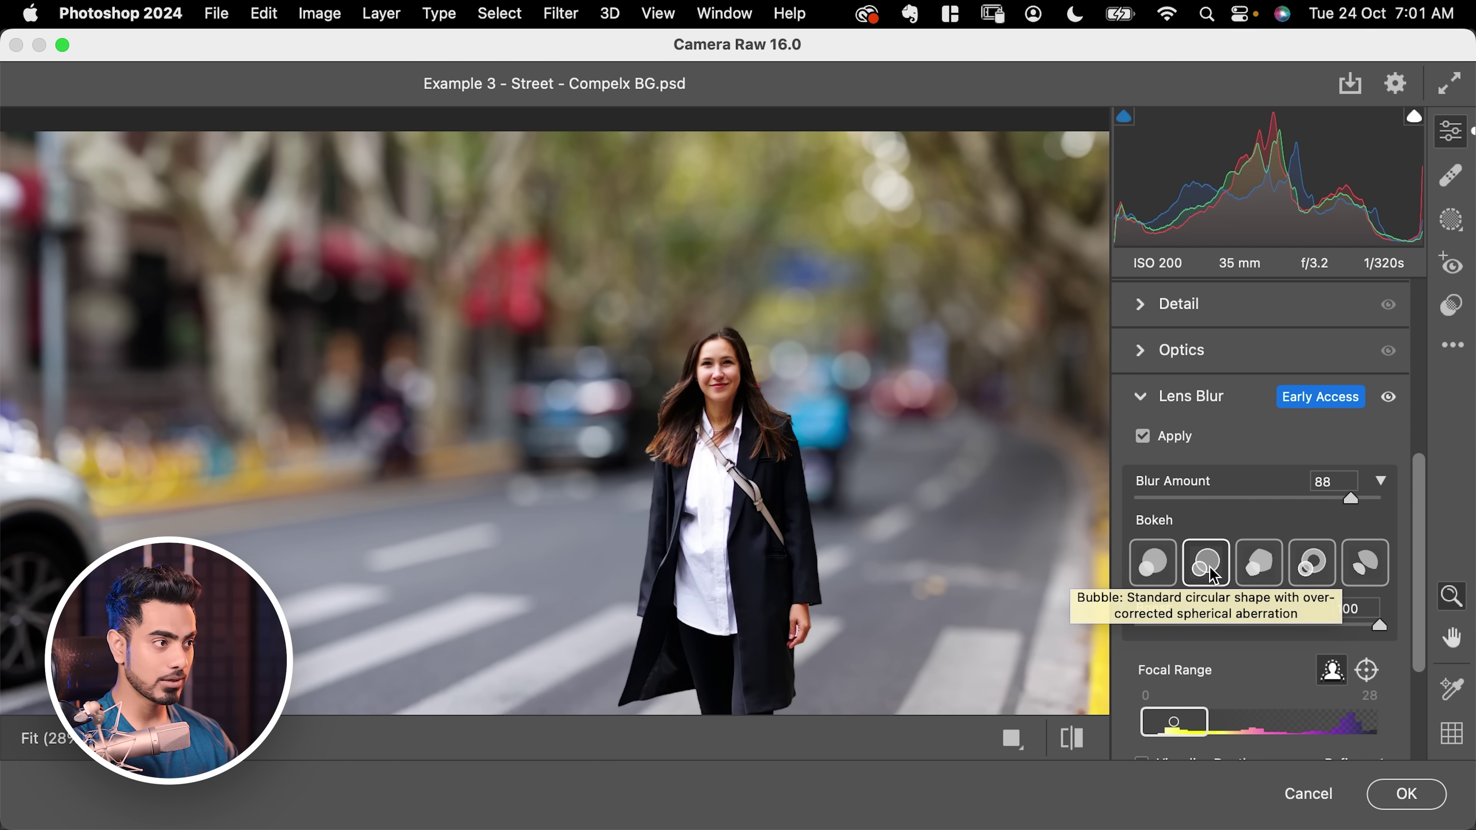
pyautogui.click(1205, 567)
pyautogui.click(1257, 582)
pyautogui.click(1297, 580)
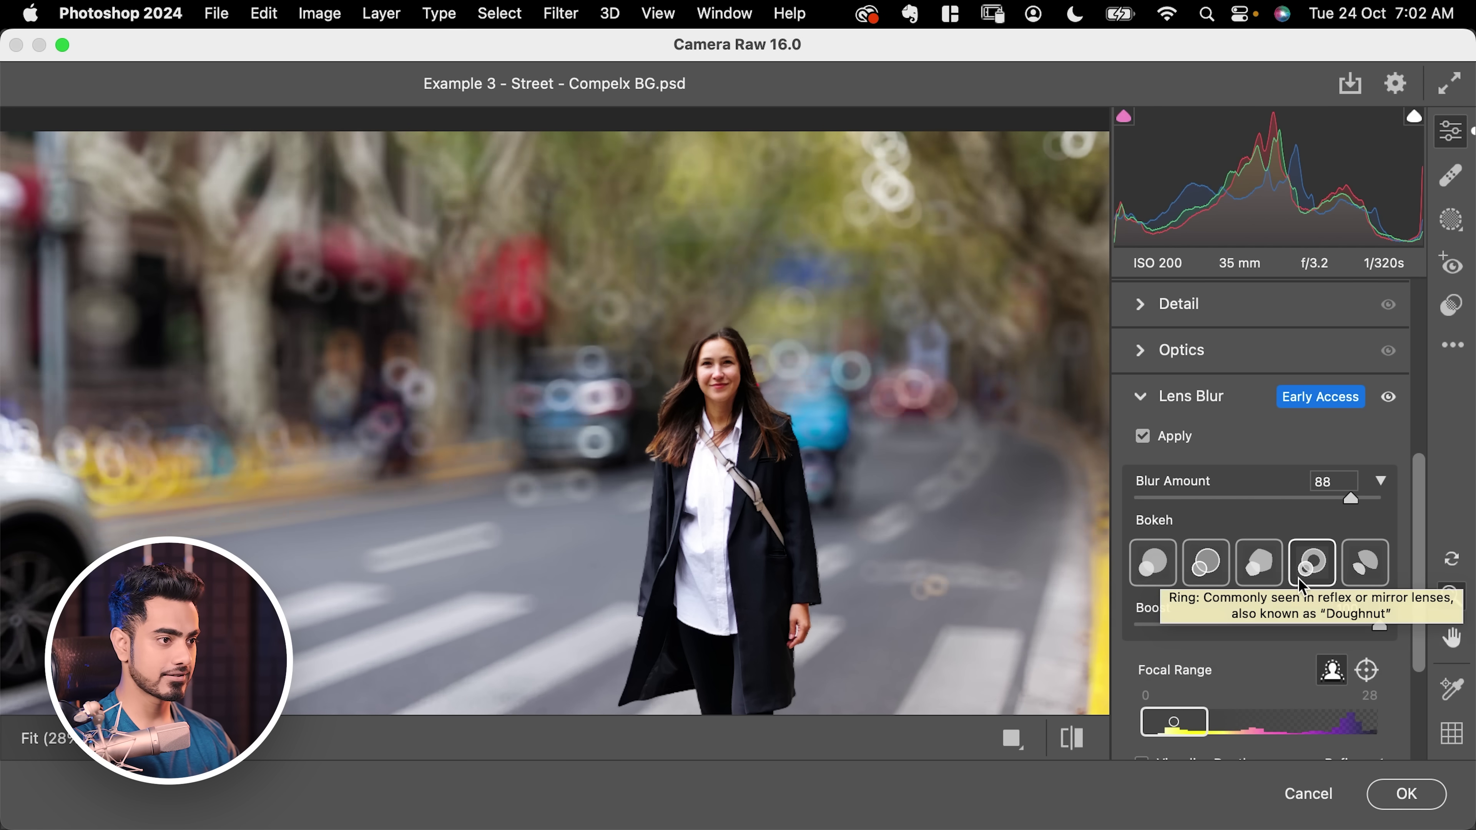
pyautogui.click(1377, 572)
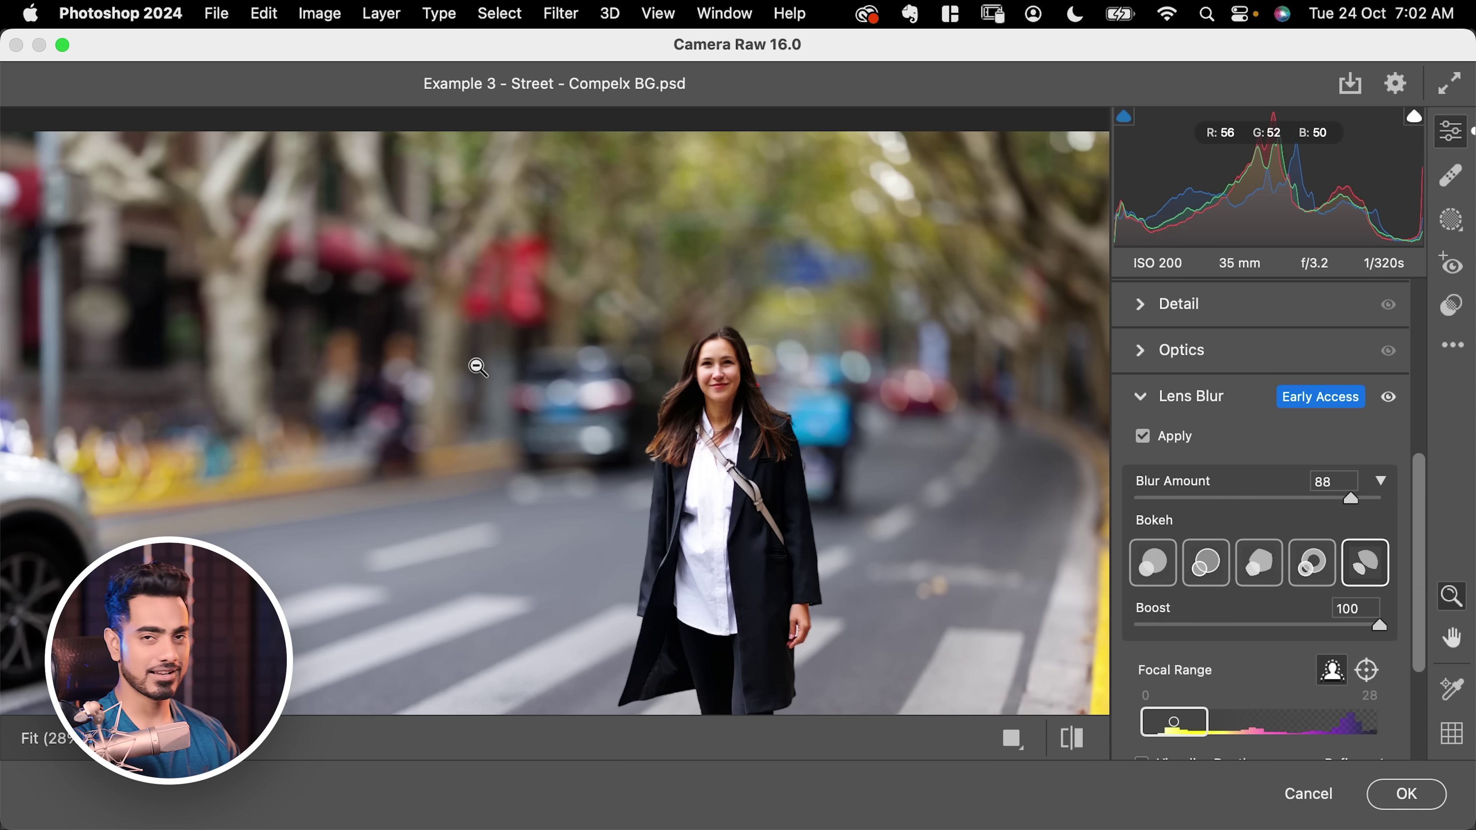
pyautogui.click(1158, 572)
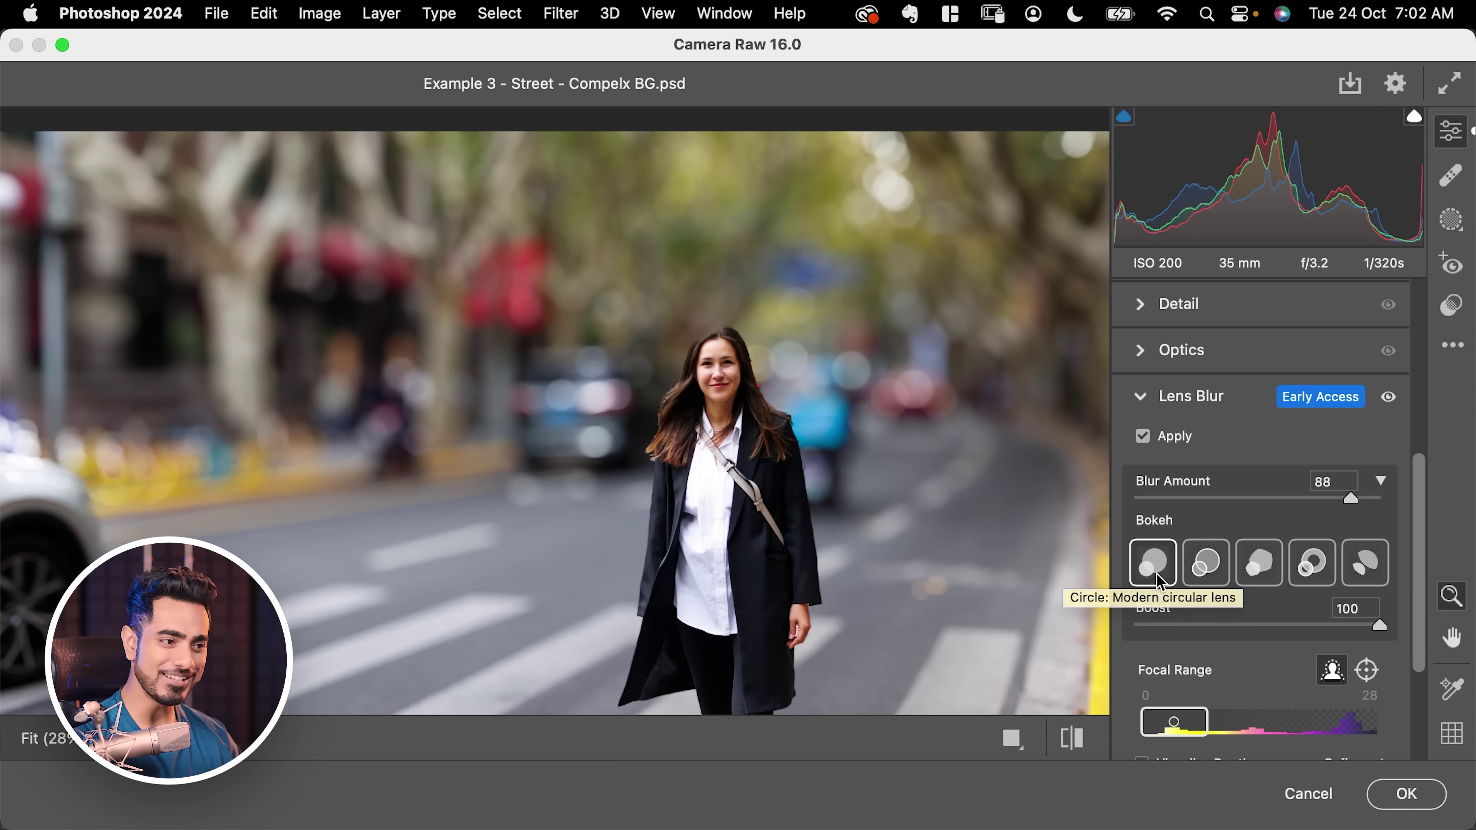
# Commit the Camera Raw lens blur, inspect the street photo up close, then fit it on screen
pyautogui.click(1407, 794)
pyautogui.scroll(5, 817, 290)
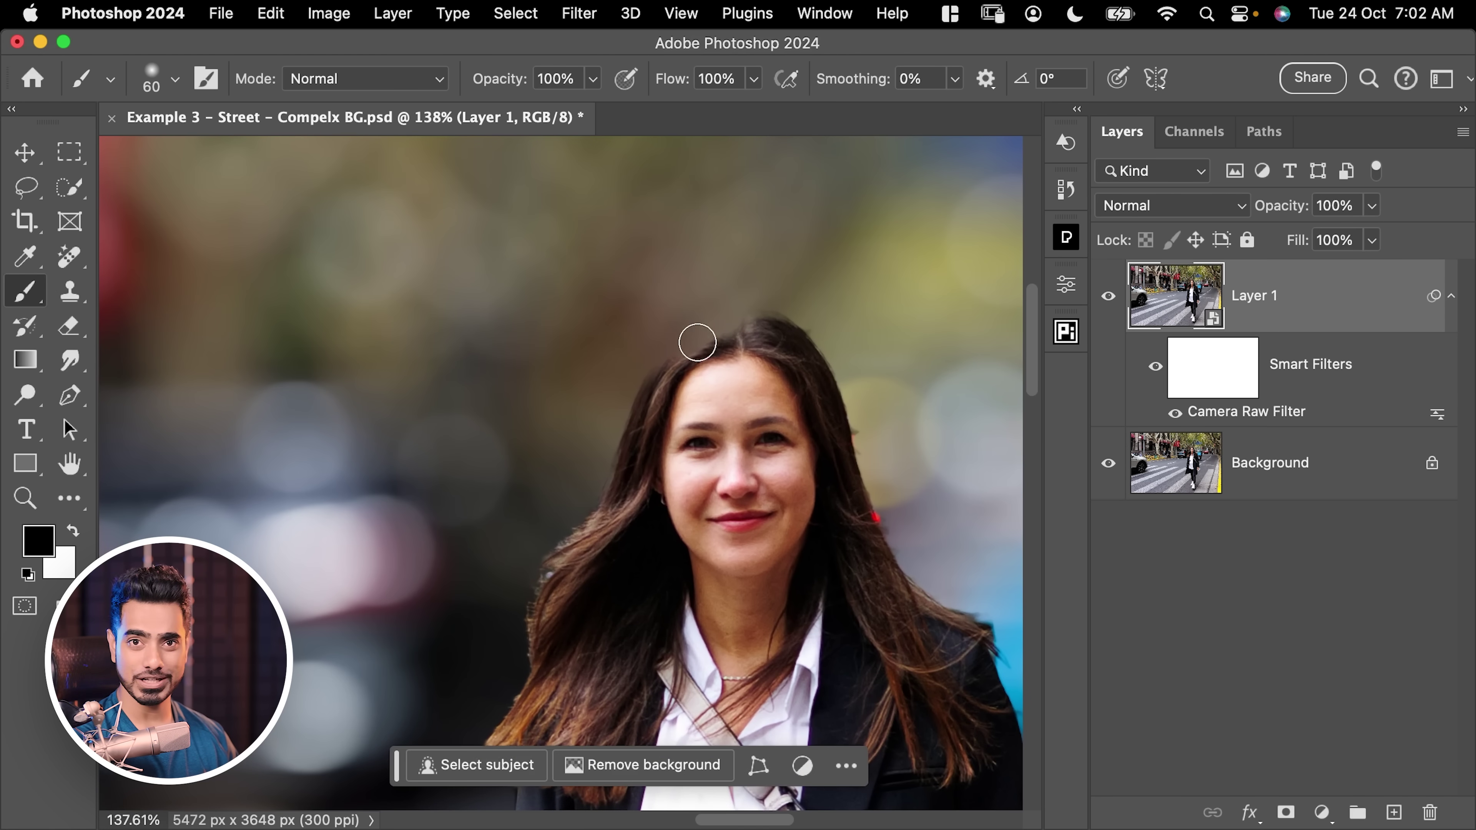
pyautogui.scroll(-10, 830, 553)
pyautogui.hscroll(5, 831, 553)
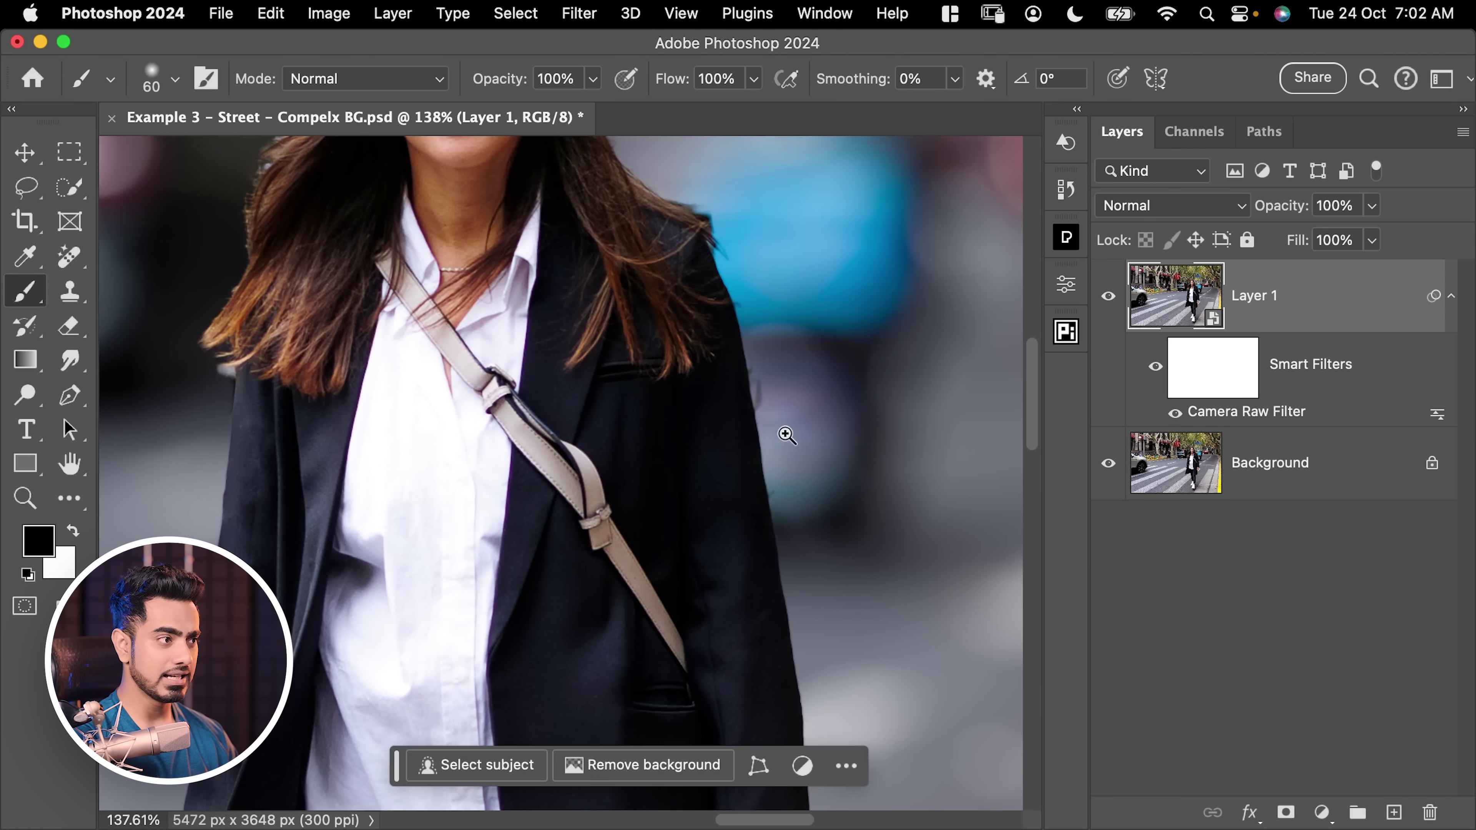
pyautogui.scroll(3, 778, 429)
pyautogui.scroll(-2, 833, 379)
pyautogui.scroll(-6, 771, 478)
pyautogui.hscroll(-3, 698, 429)
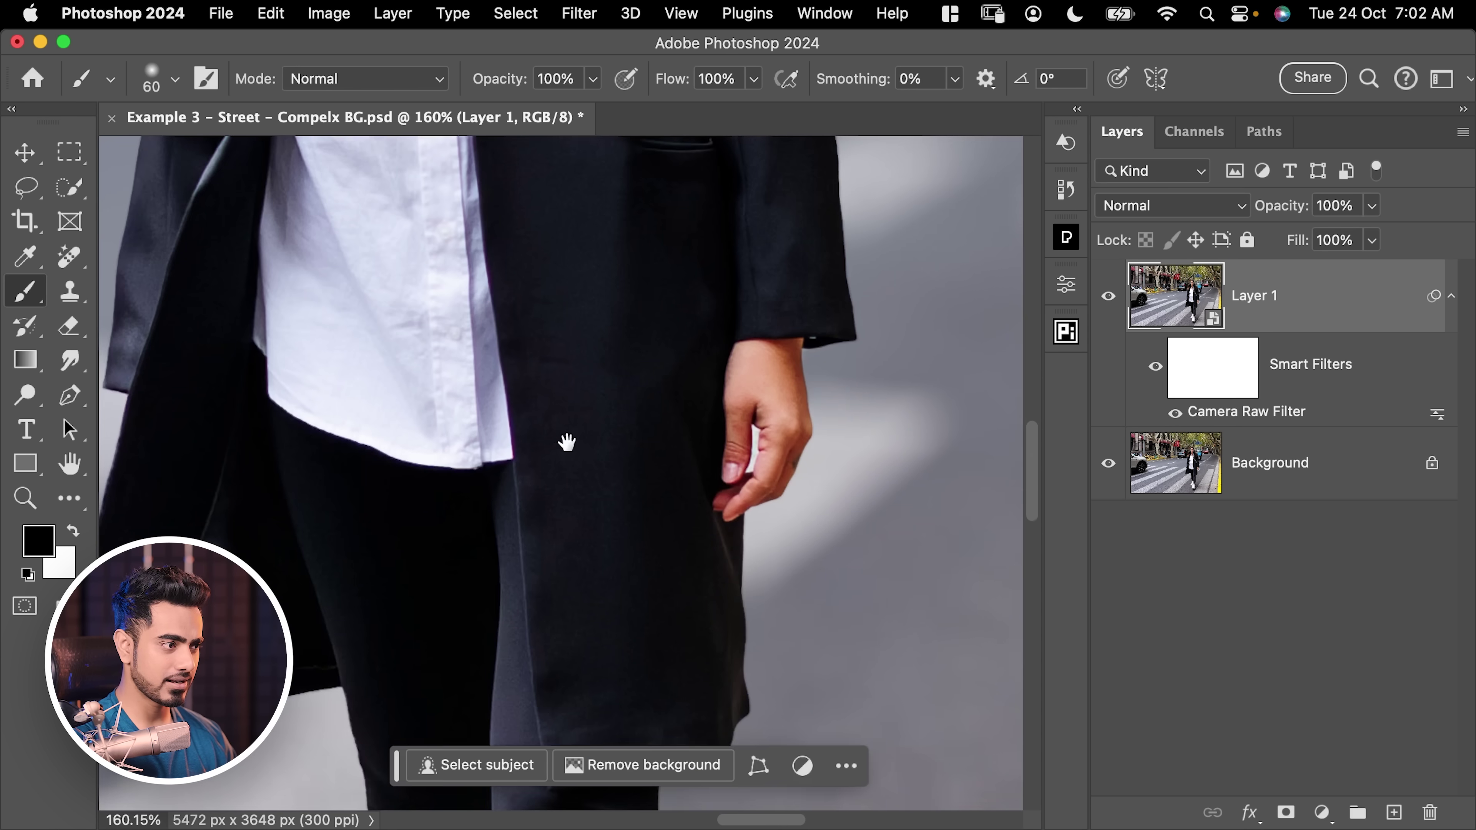
pyautogui.hscroll(-5, 547, 450)
pyautogui.press('super+0')
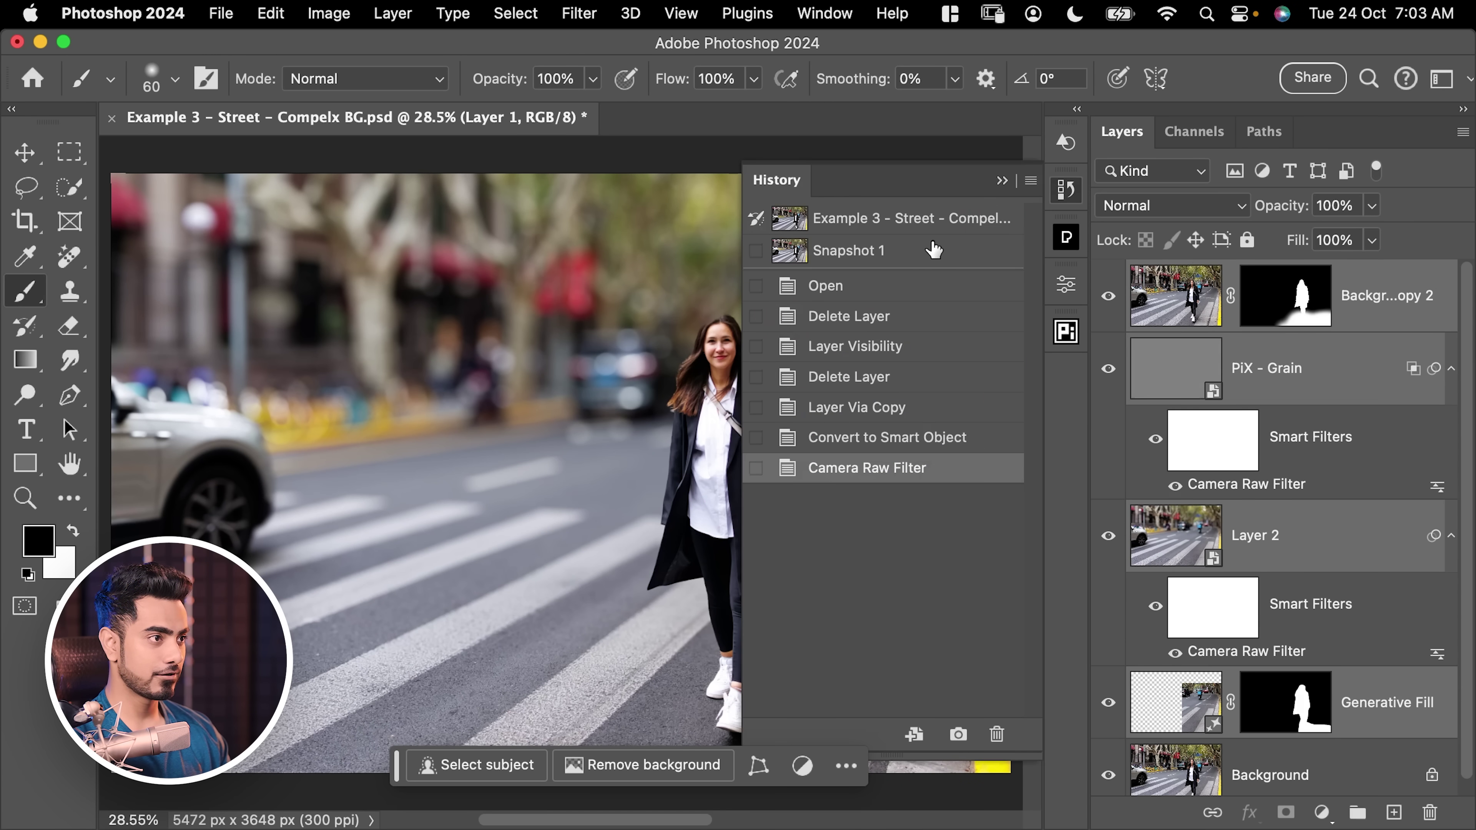
# Show only the Background, then reveal the Generative Fill empty street and blurred Layer 2
pyautogui.click(1001, 182)
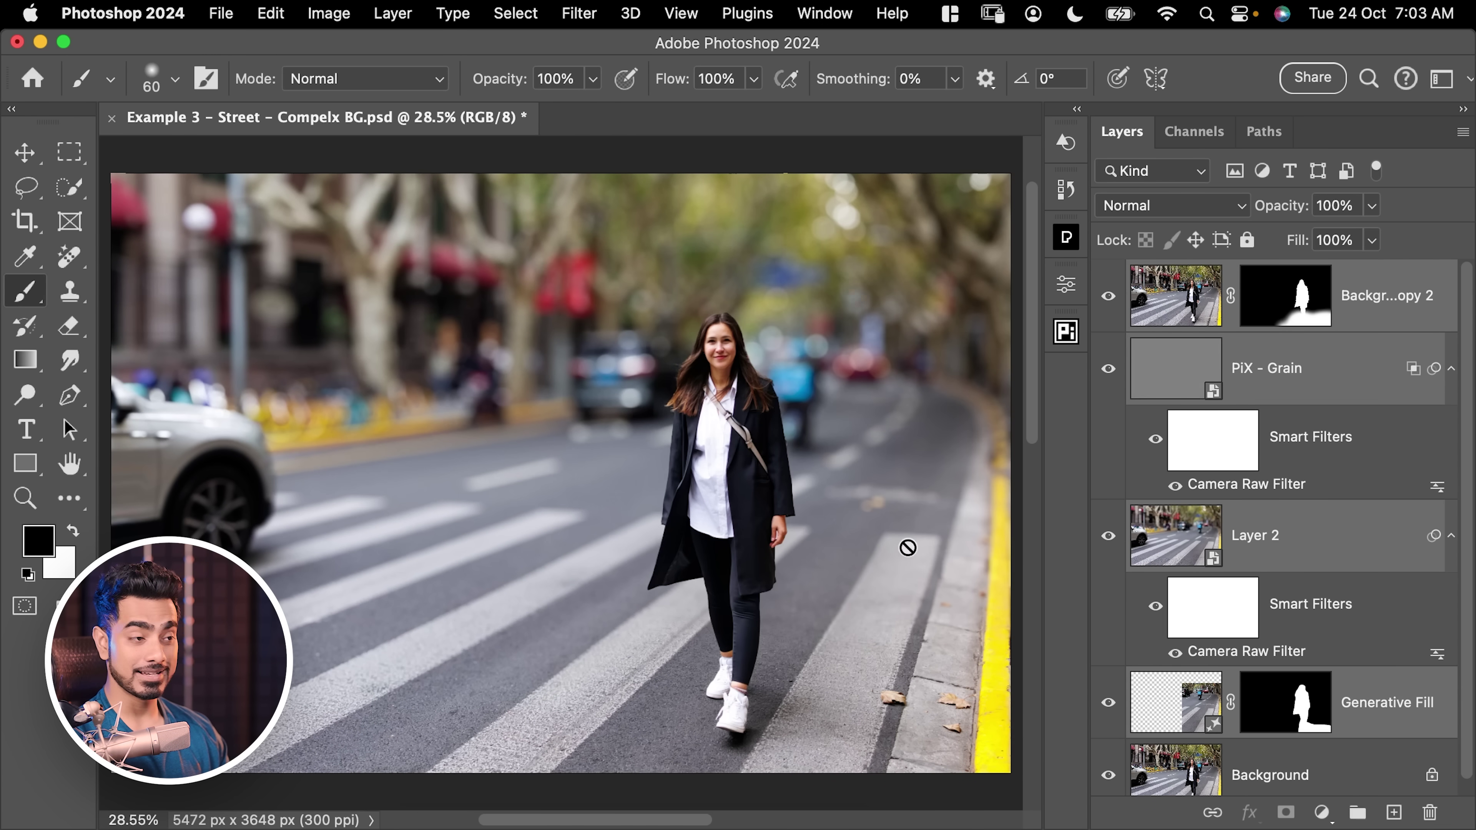
pyautogui.click(1285, 303)
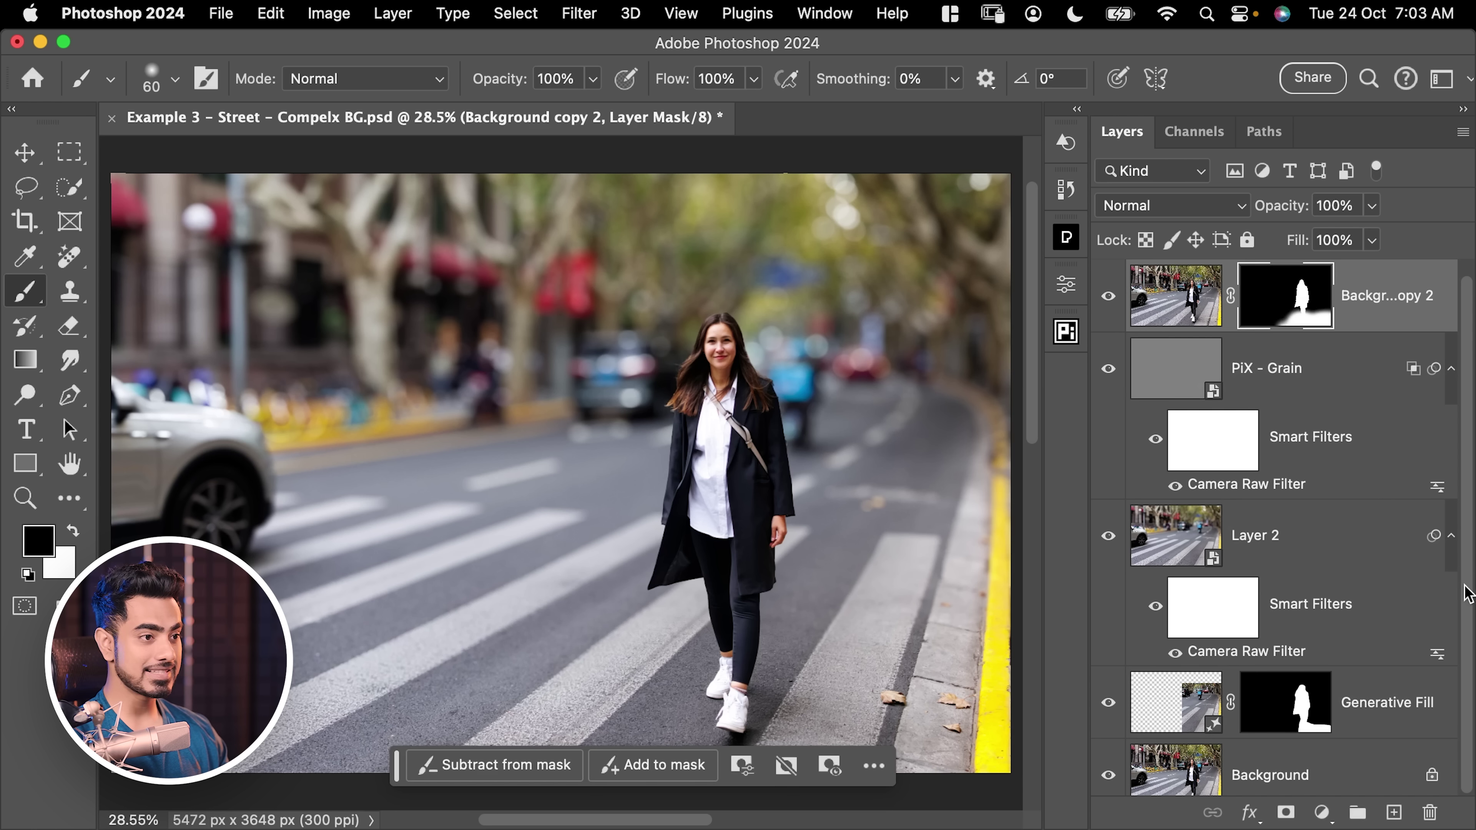
pyautogui.keyDown('alt'); pyautogui.click(1108, 776); pyautogui.keyUp('alt')
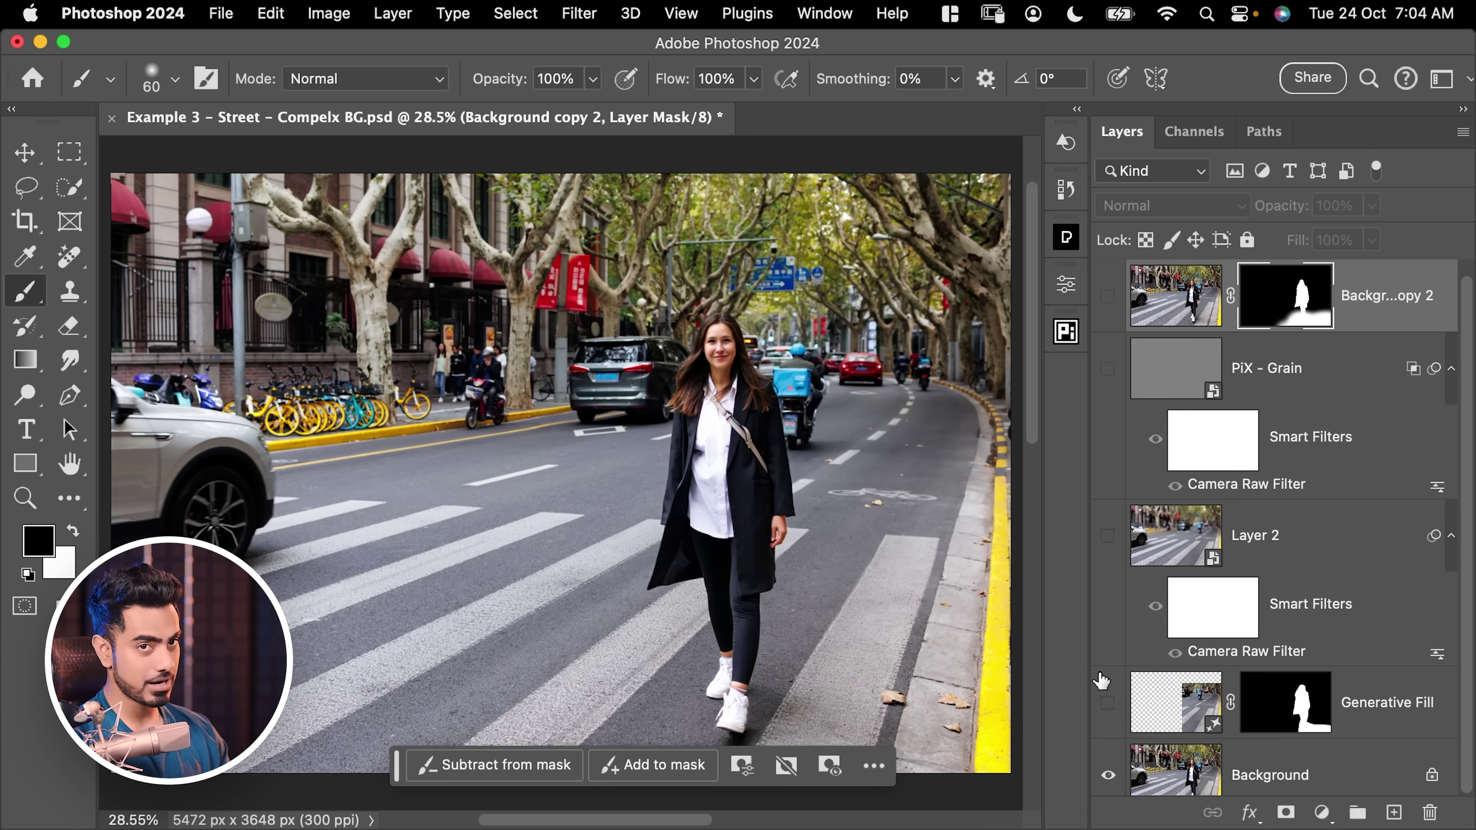
pyautogui.click(1108, 704)
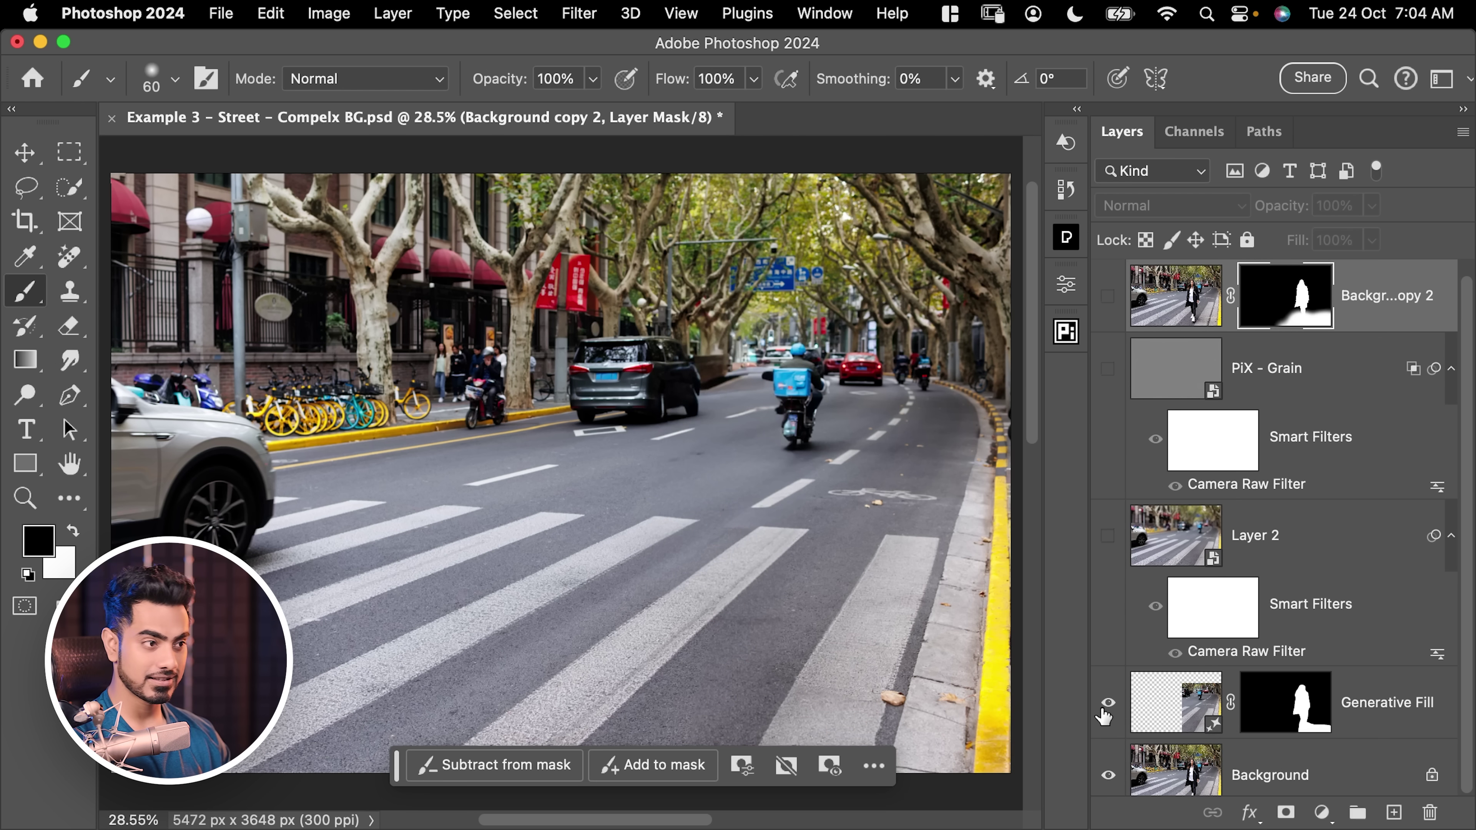
pyautogui.click(1108, 536)
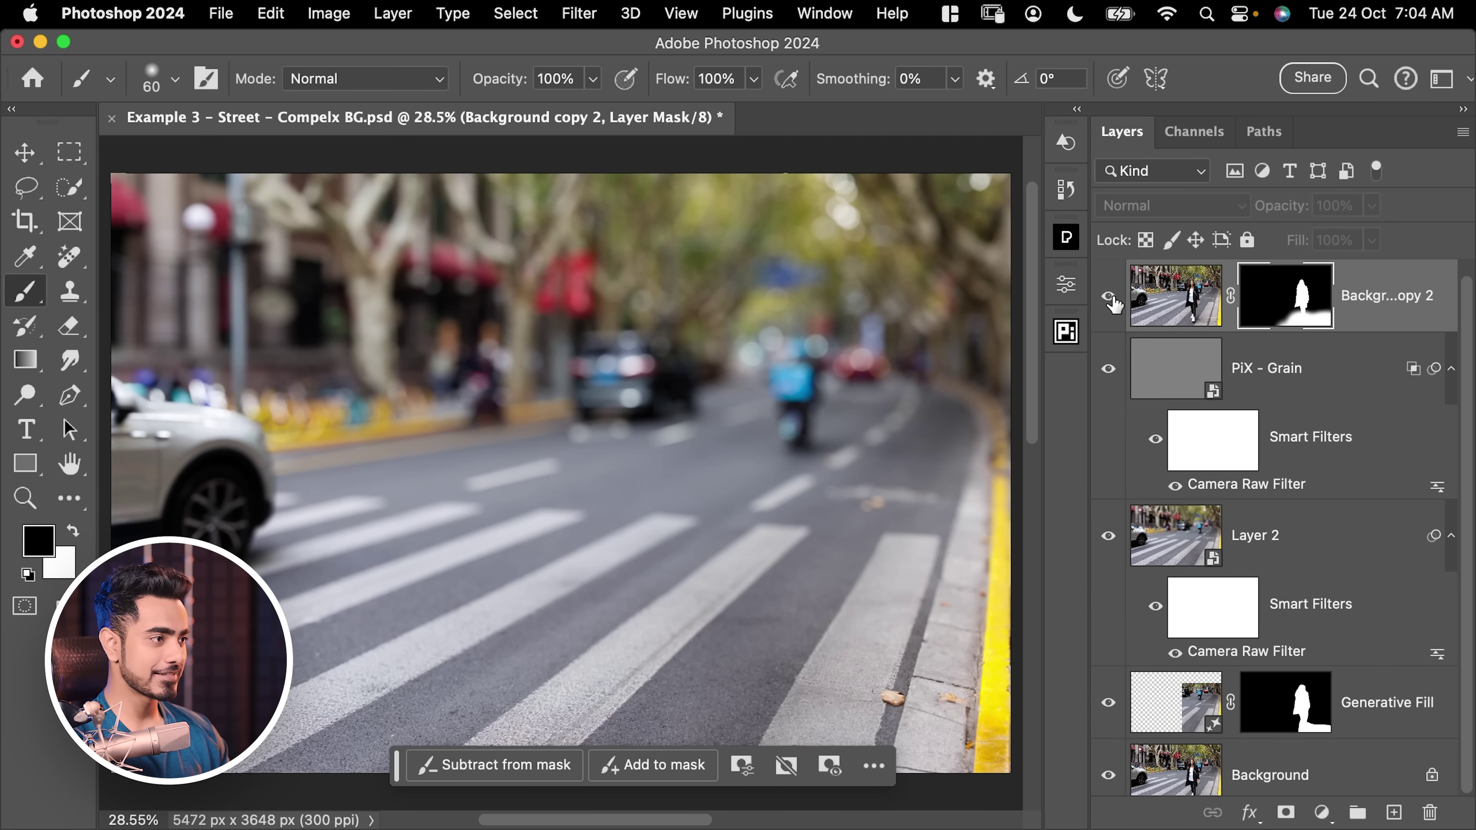
# Show the woman's layer again and paint its mask along her hair edge with a smaller brush
pyautogui.click(1110, 297)
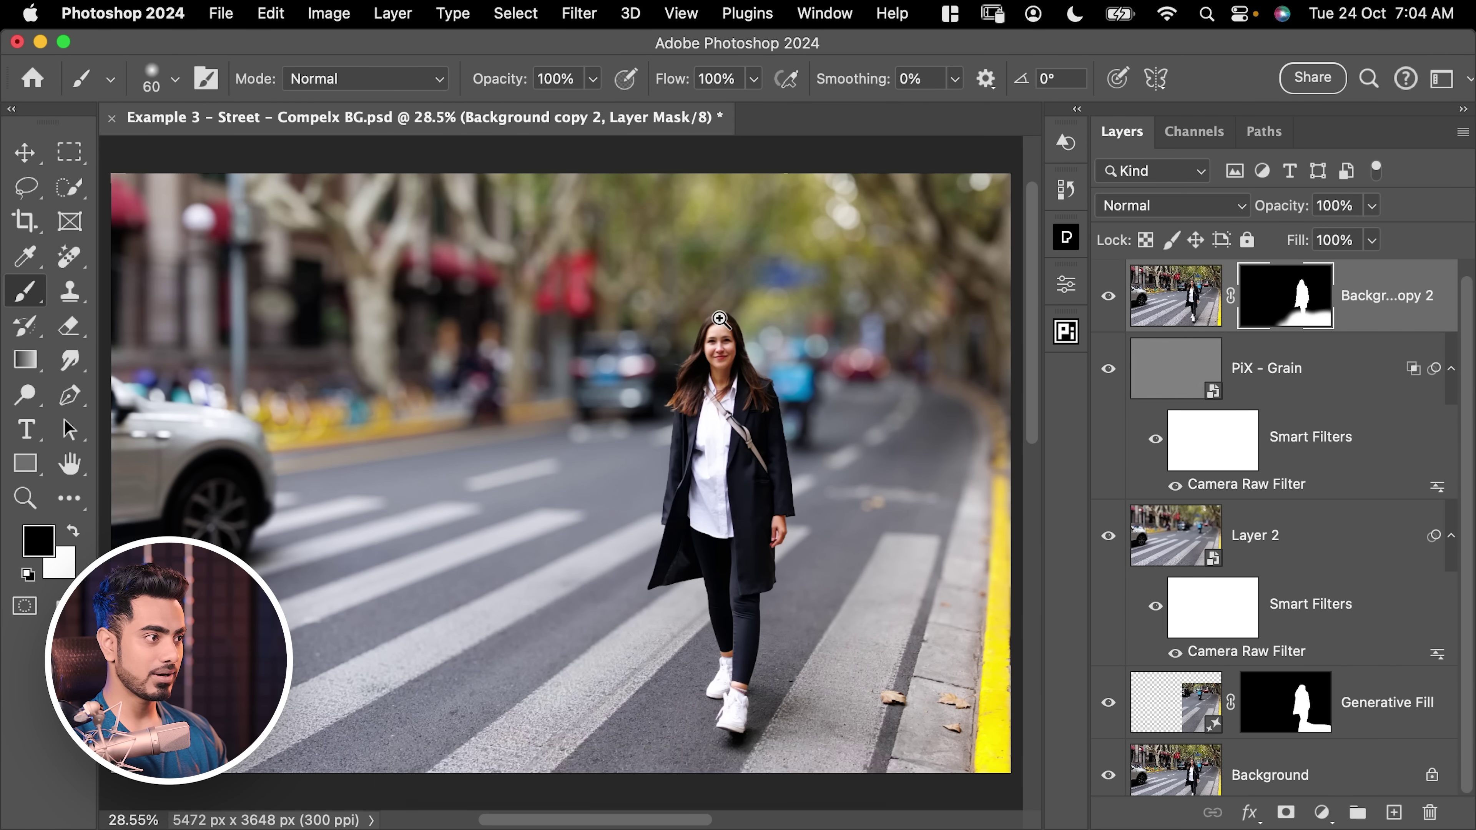
pyautogui.moveTo(715, 320); pyautogui.dragTo(895, 290)
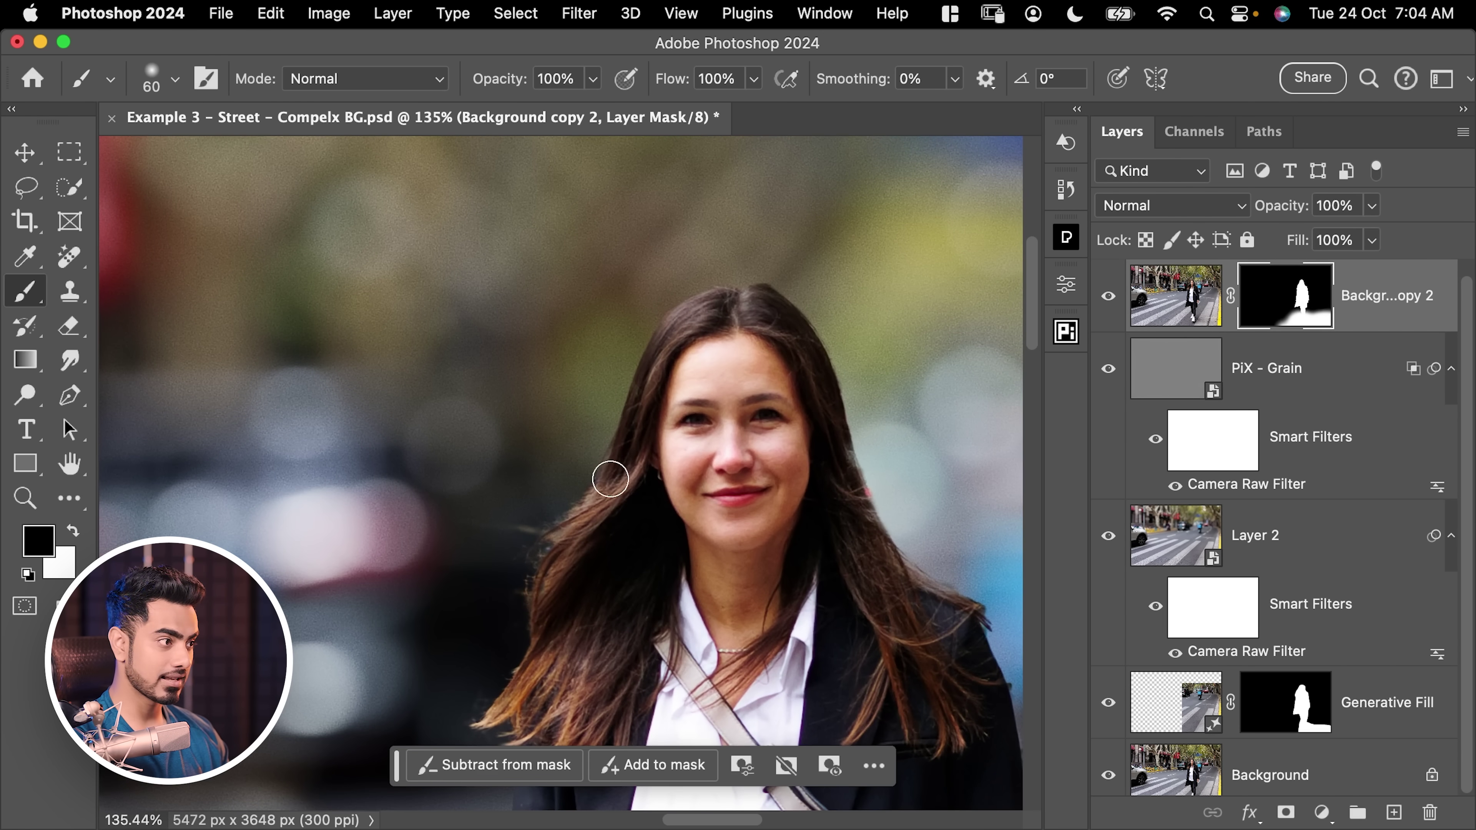
pyautogui.scroll(5, 610, 480)
pyautogui.scroll(5, 669, 379)
pyautogui.press('[')
pyautogui.press('[')
pyautogui.press('[')
pyautogui.press('[')
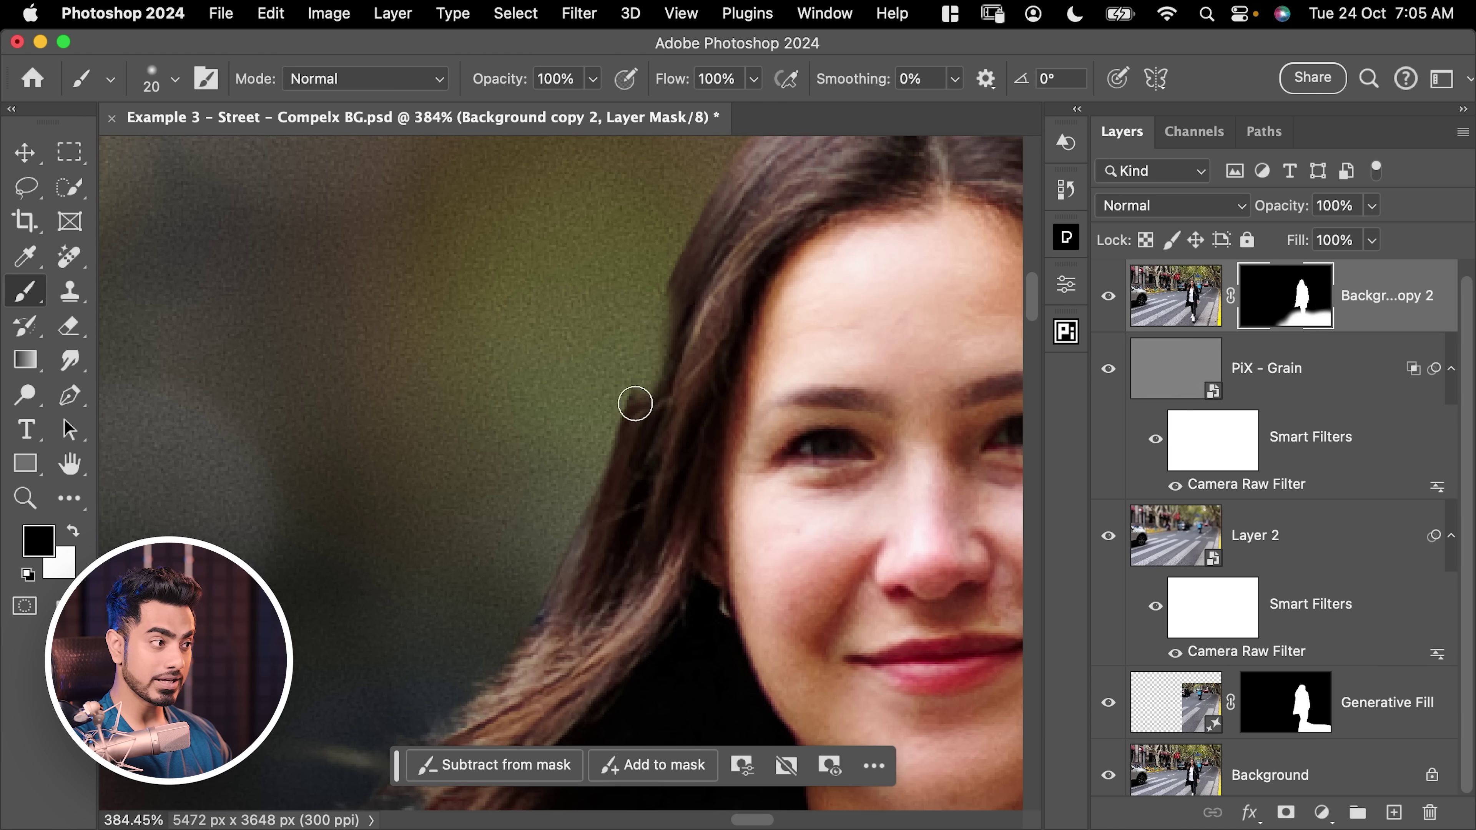
pyautogui.moveTo(619, 444)
pyautogui.mouseDown()
pyautogui.moveTo(582, 555)
pyautogui.moveTo(584, 535)
pyautogui.moveTo(547, 586)
pyautogui.mouseUp()
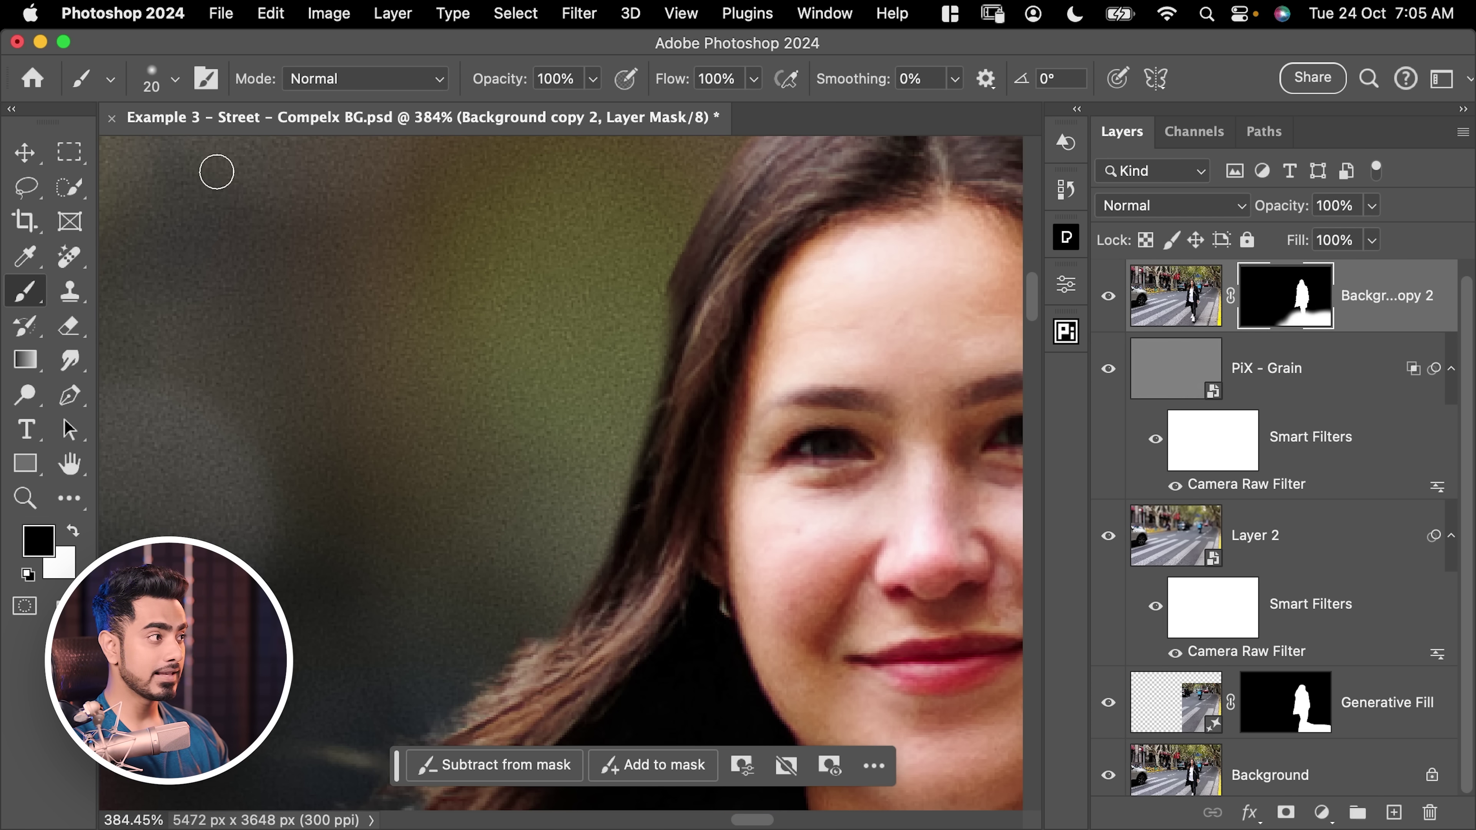
# Choose a hair brush preset and paint white strands of hair back into the mask
pyautogui.click(174, 79)
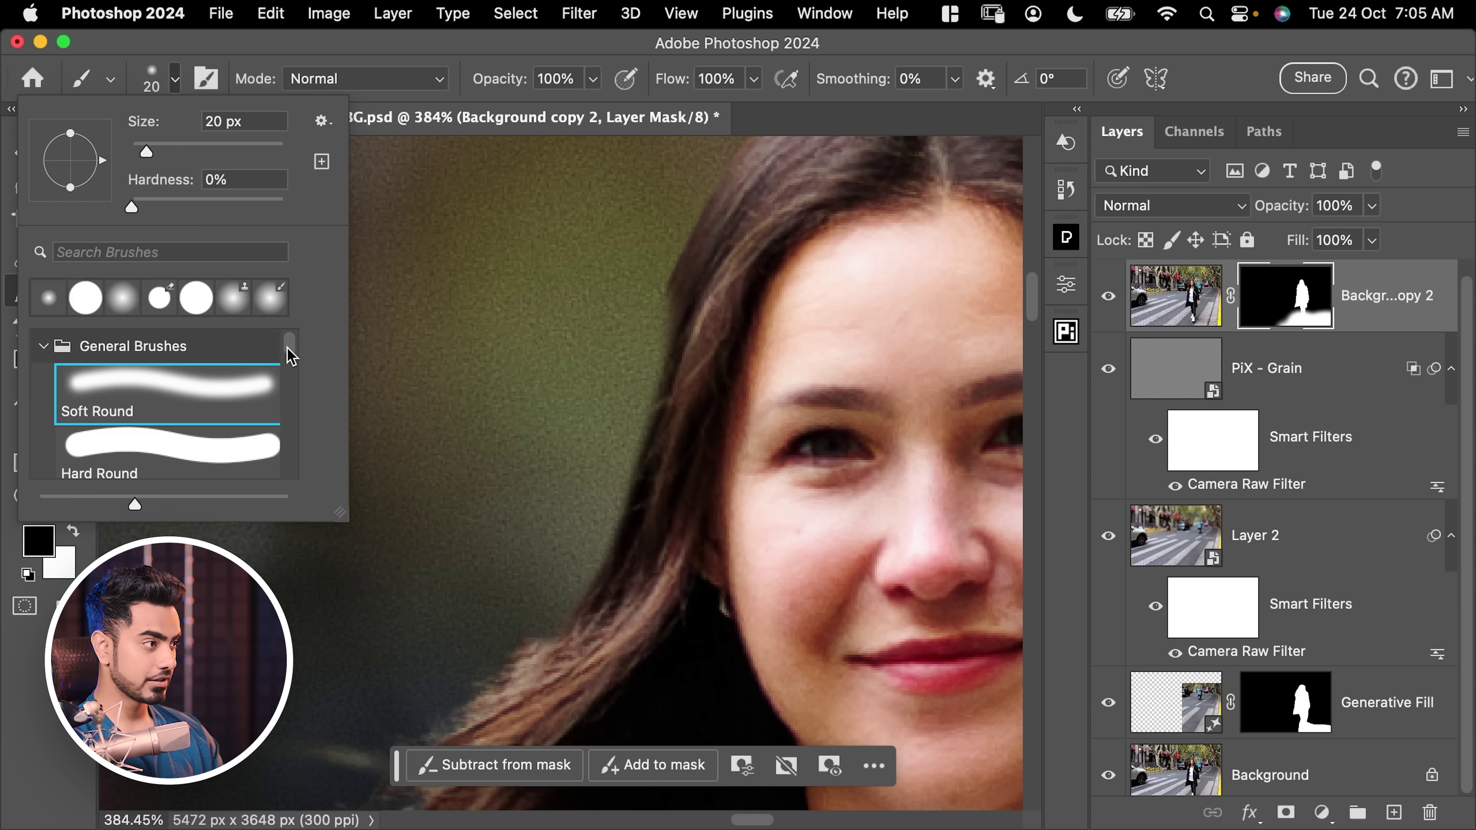
pyautogui.moveTo(292, 355)
pyautogui.mouseDown()
pyautogui.moveTo(296, 465)
pyautogui.moveTo(290, 449)
pyautogui.mouseUp()
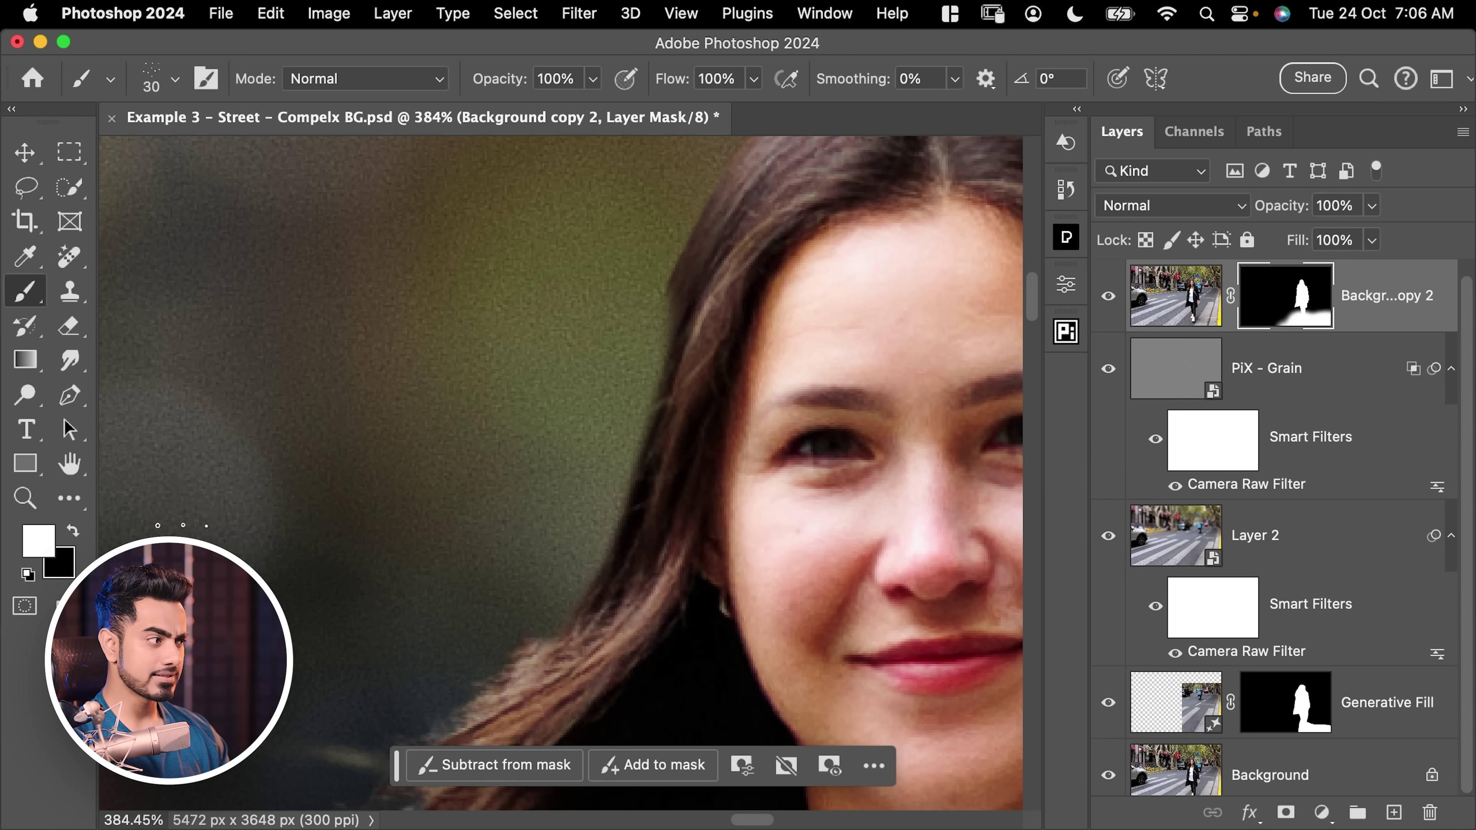
pyautogui.press('x')
pyautogui.press('x')
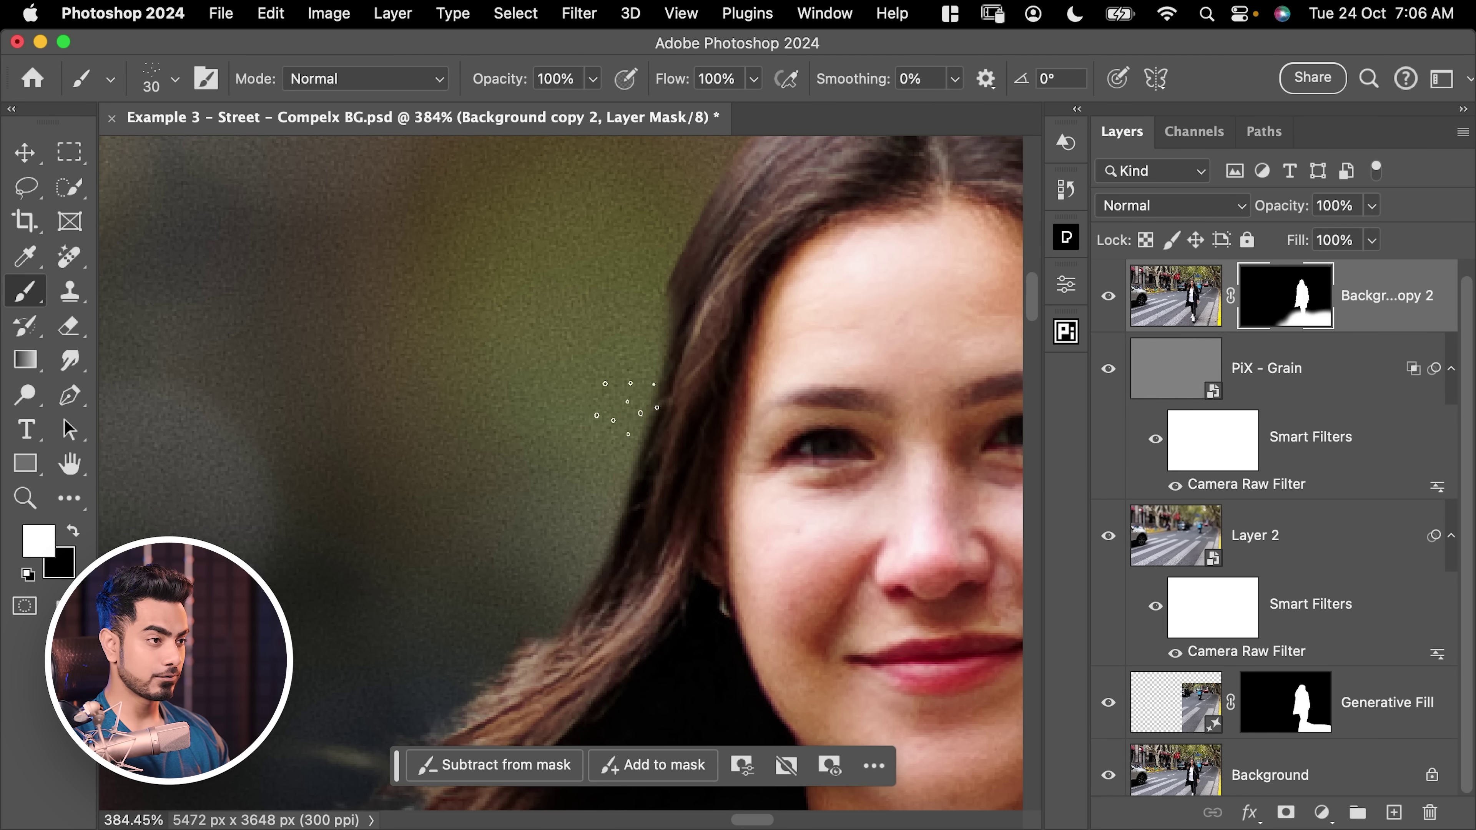
pyautogui.moveTo(622, 512); pyautogui.dragTo(675, 316)
pyautogui.moveTo(622, 401); pyautogui.dragTo(602, 575)
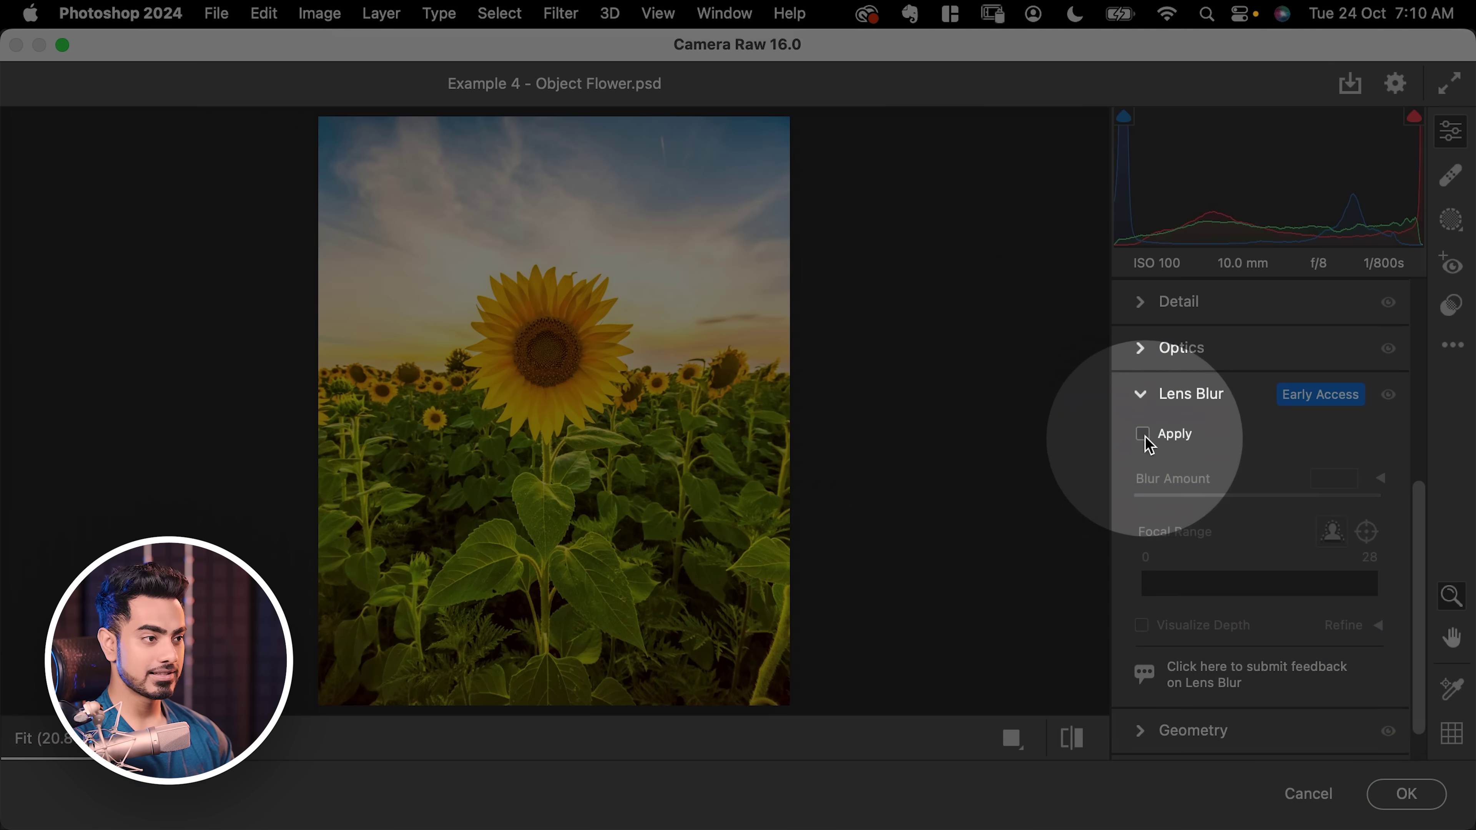
# Apply Lens Blur to the sunflower, inspect the petals up close, and toggle it to compare
pyautogui.click(1143, 435)
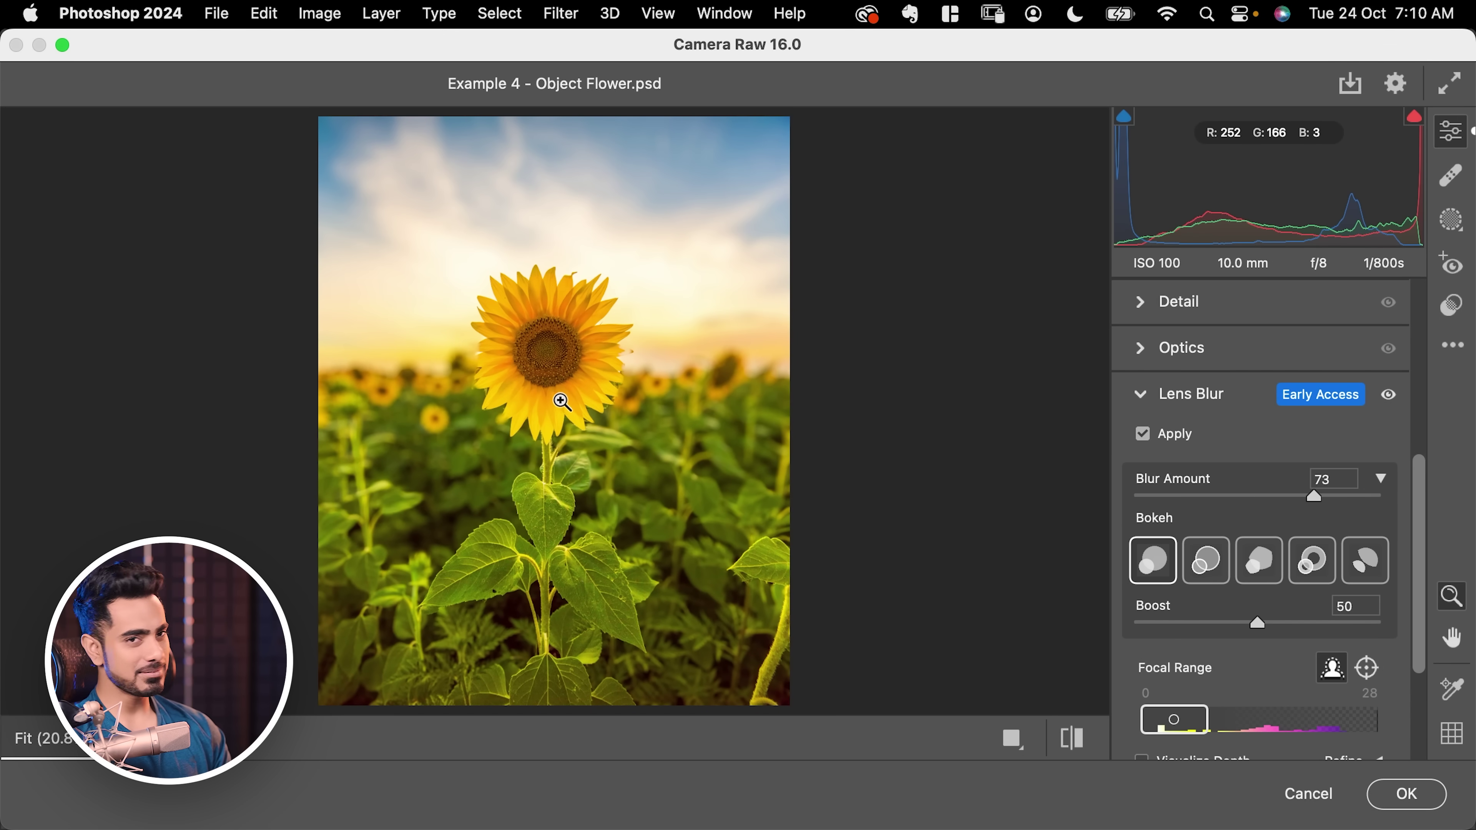
pyautogui.moveTo(618, 404); pyautogui.dragTo(713, 377)
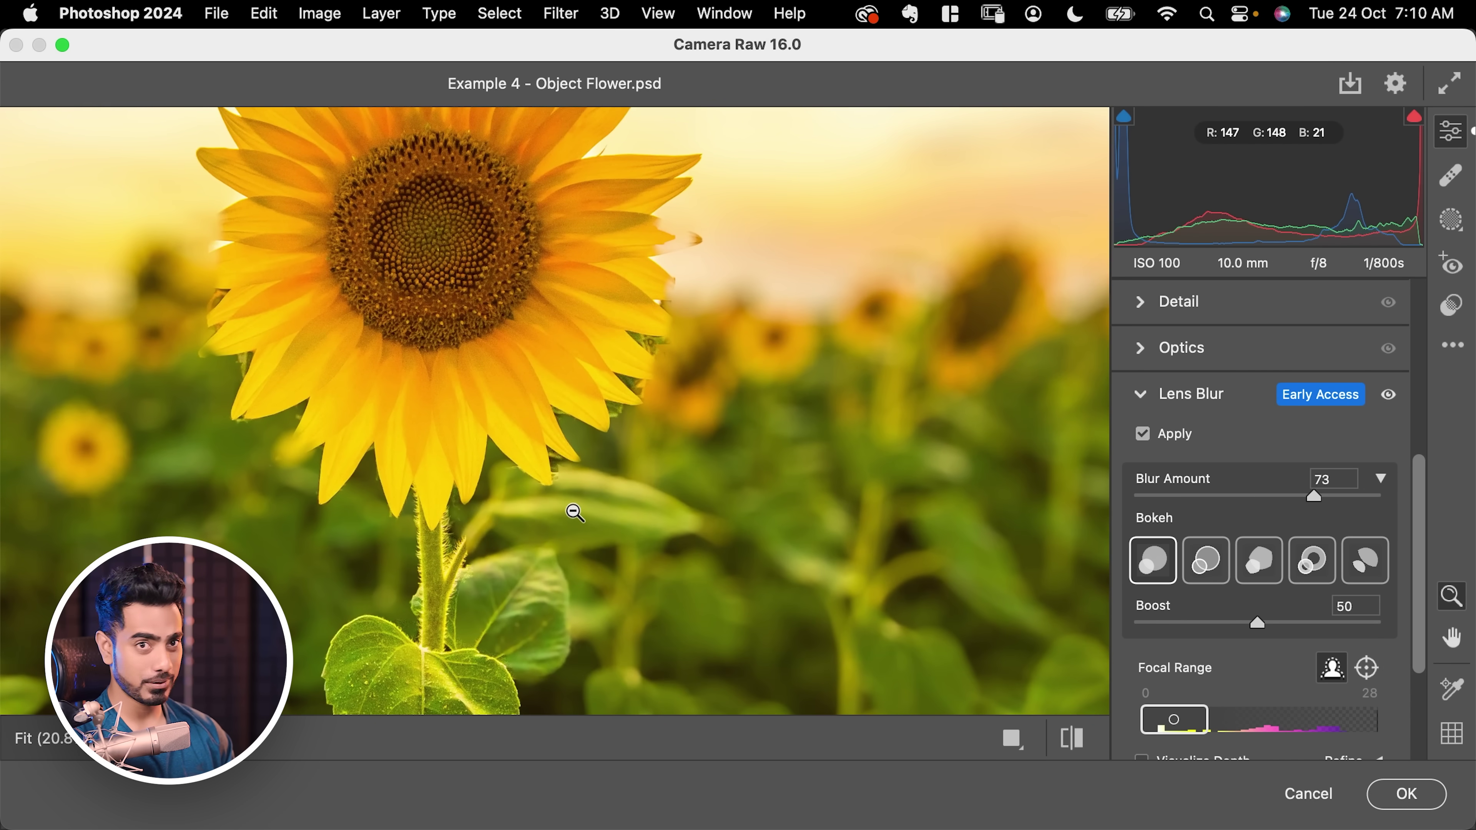
pyautogui.press('h')
pyautogui.moveTo(472, 595); pyautogui.dragTo(442, 403)
pyautogui.moveTo(543, 417); pyautogui.dragTo(554, 481)
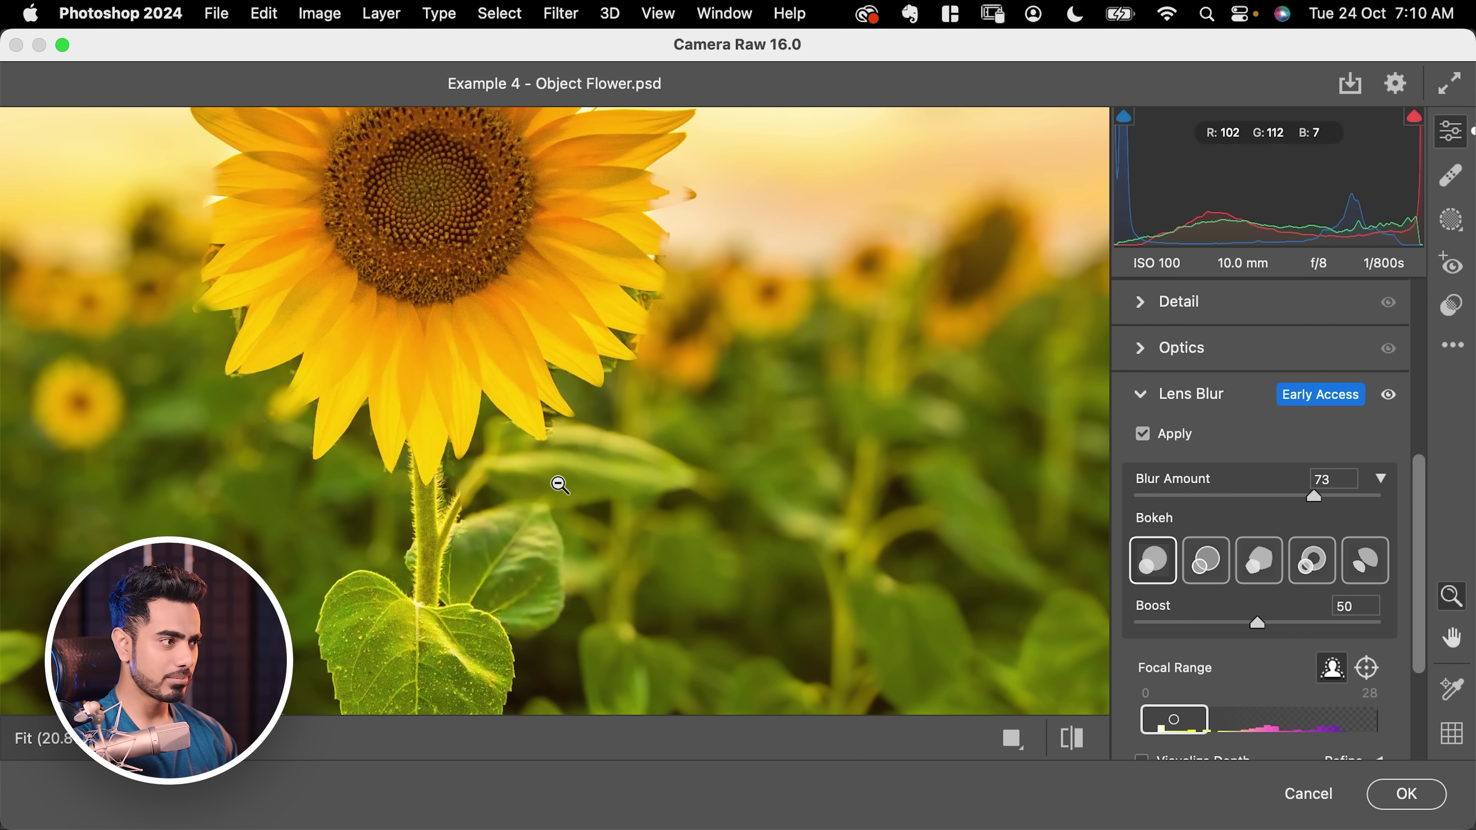
pyautogui.press('z')
pyautogui.click(613, 438)
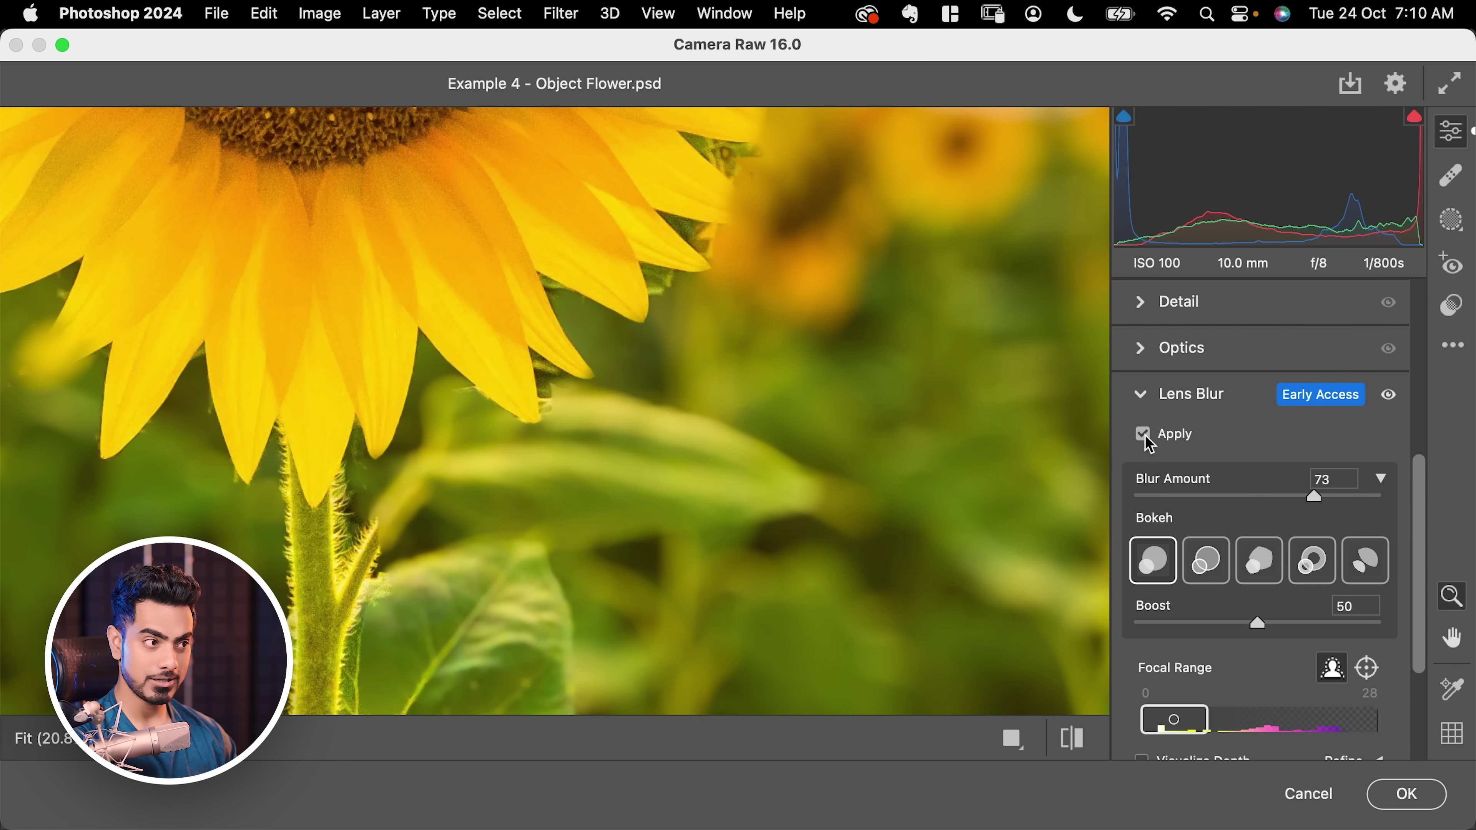
pyautogui.click(1143, 434)
pyautogui.click(1142, 434)
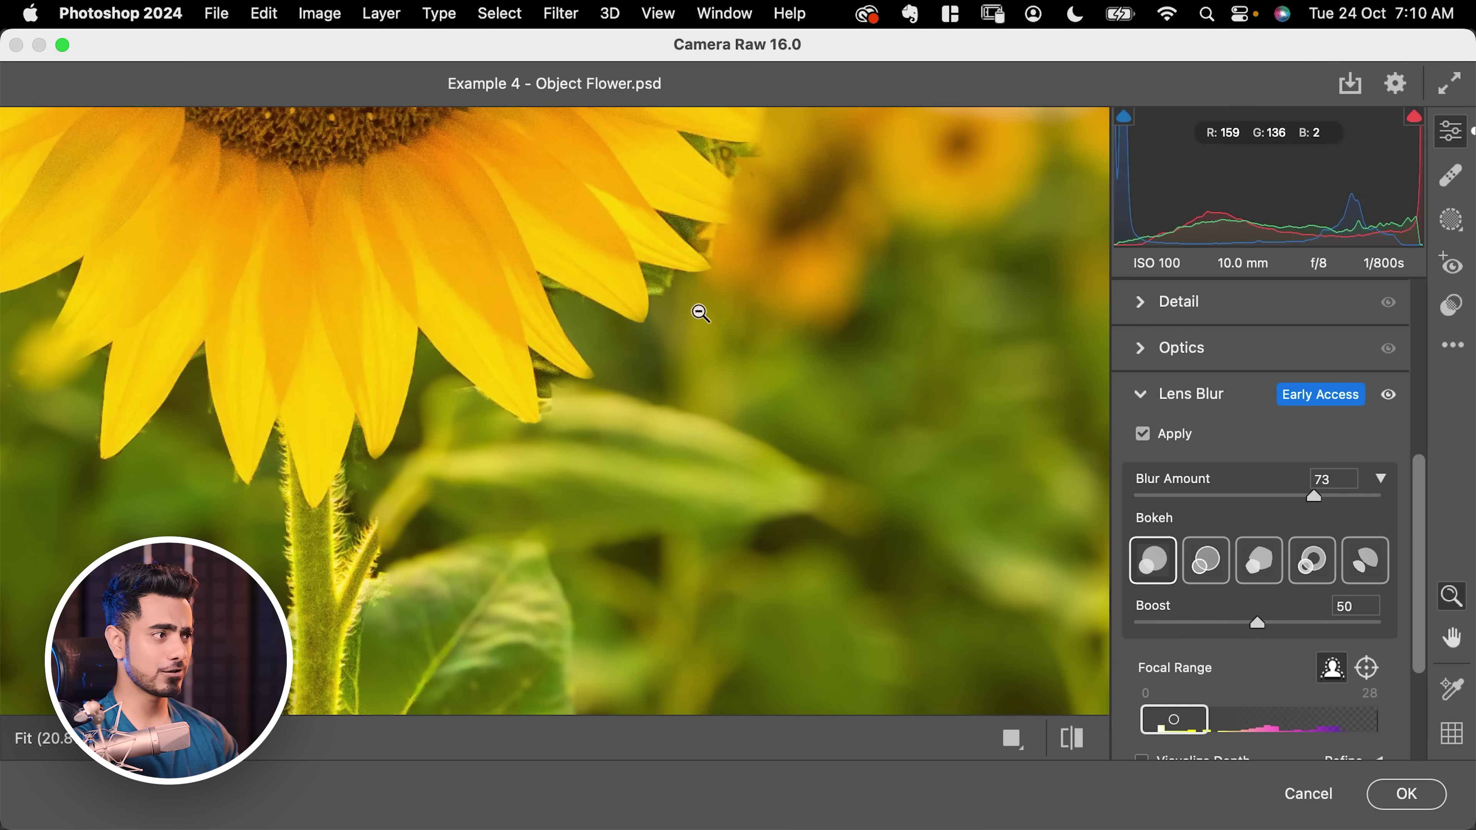
pyautogui.keyDown('alt'); pyautogui.click(701, 312); pyautogui.keyUp('alt')
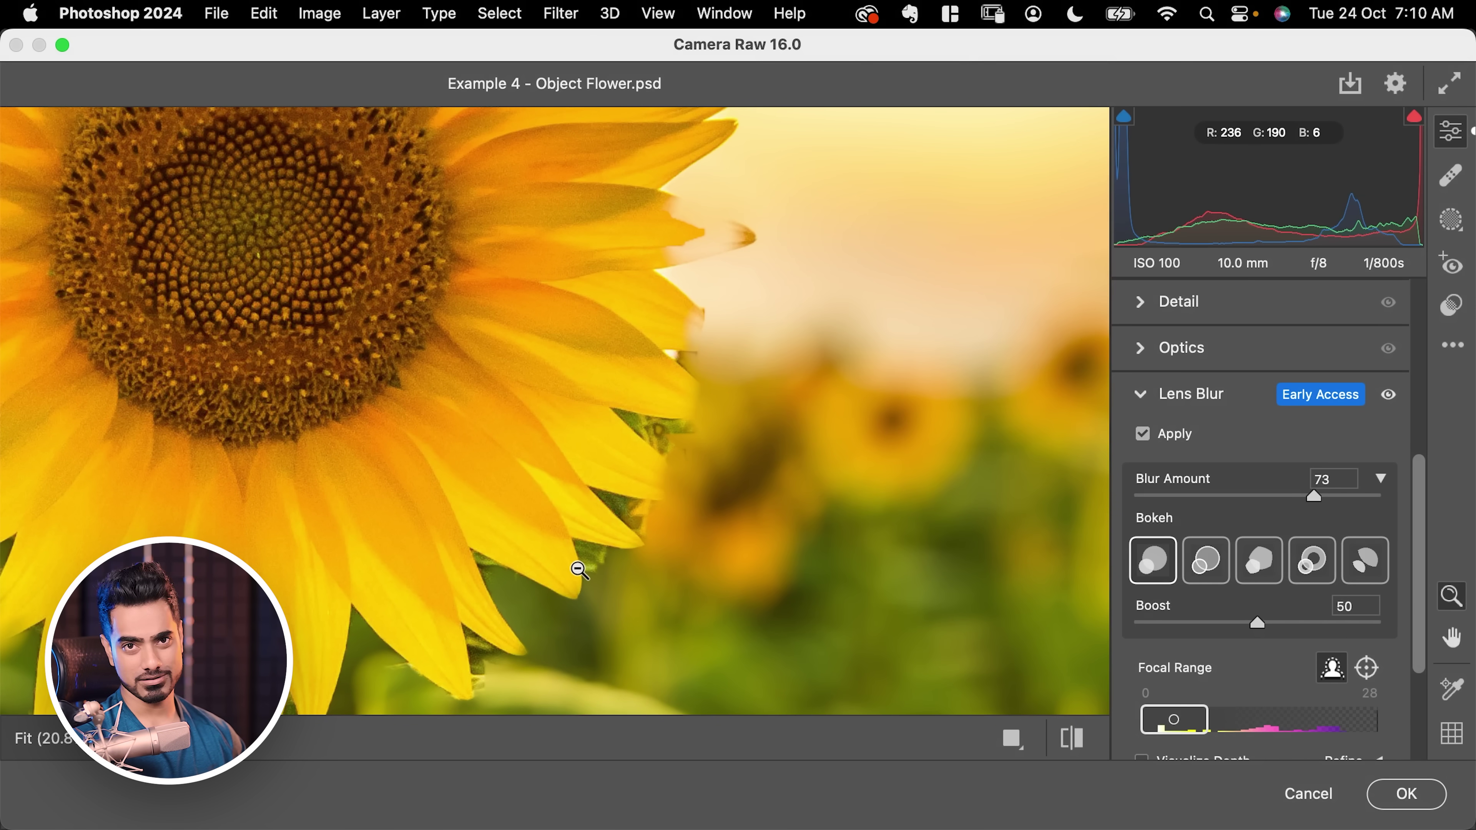
pyautogui.scroll(-5, 1418, 592)
# Expand the Lens Blur Refine options and select the brush that adds blur
pyautogui.click(1379, 589)
pyautogui.scroll(-3, 1419, 599)
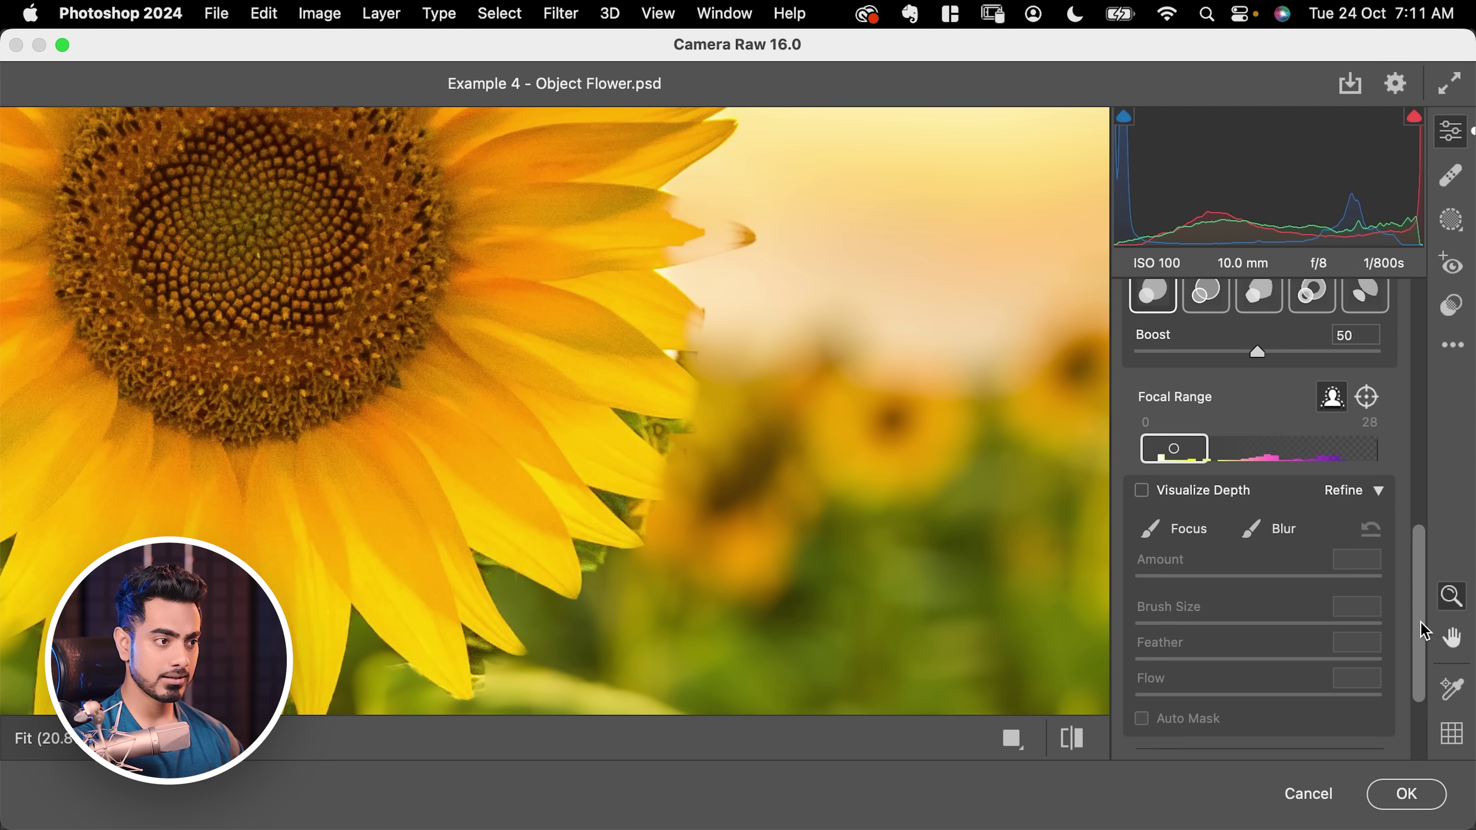
pyautogui.click(1257, 535)
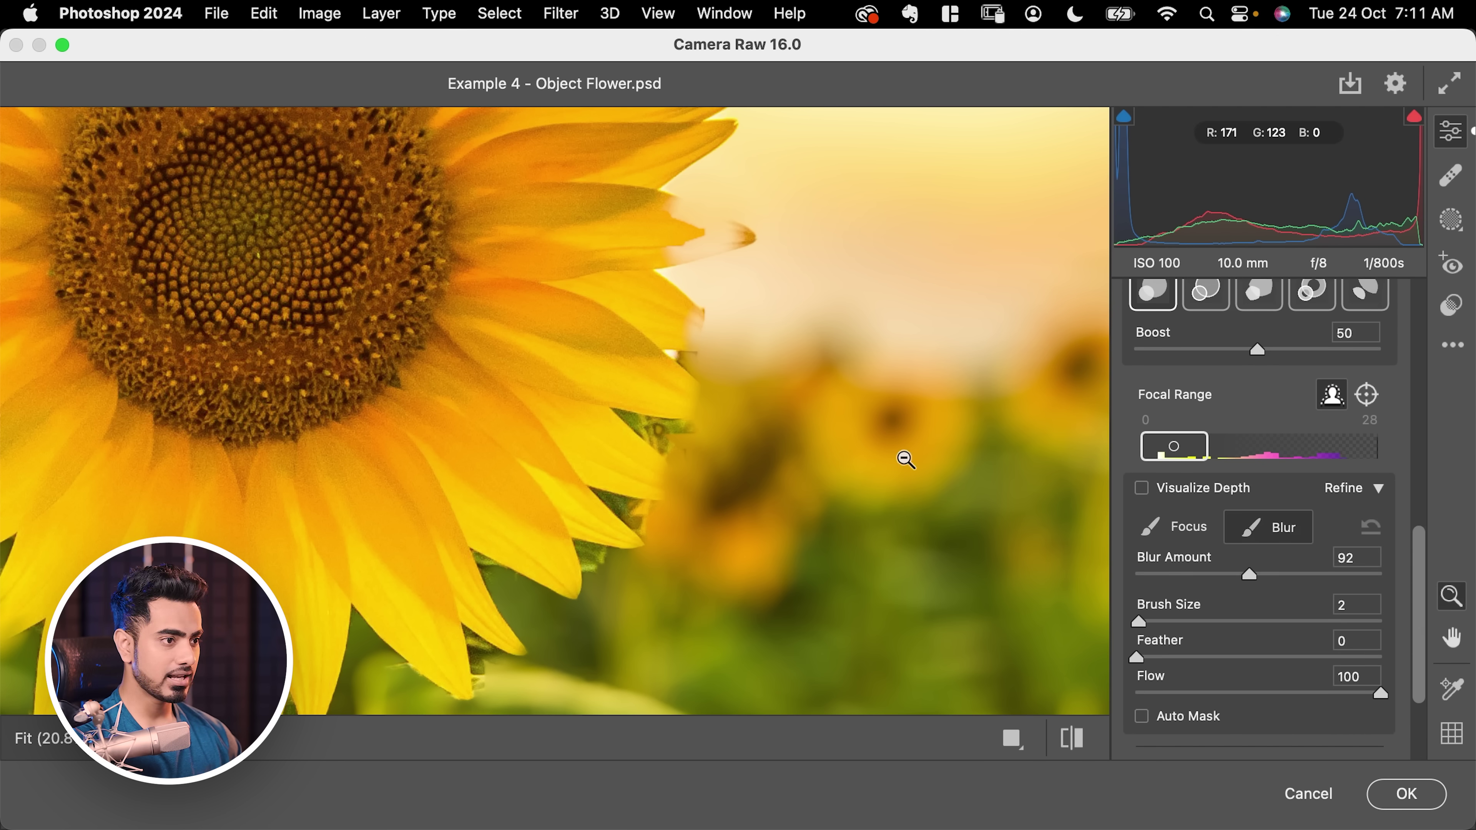
pyautogui.click(1281, 527)
pyautogui.click(1294, 527)
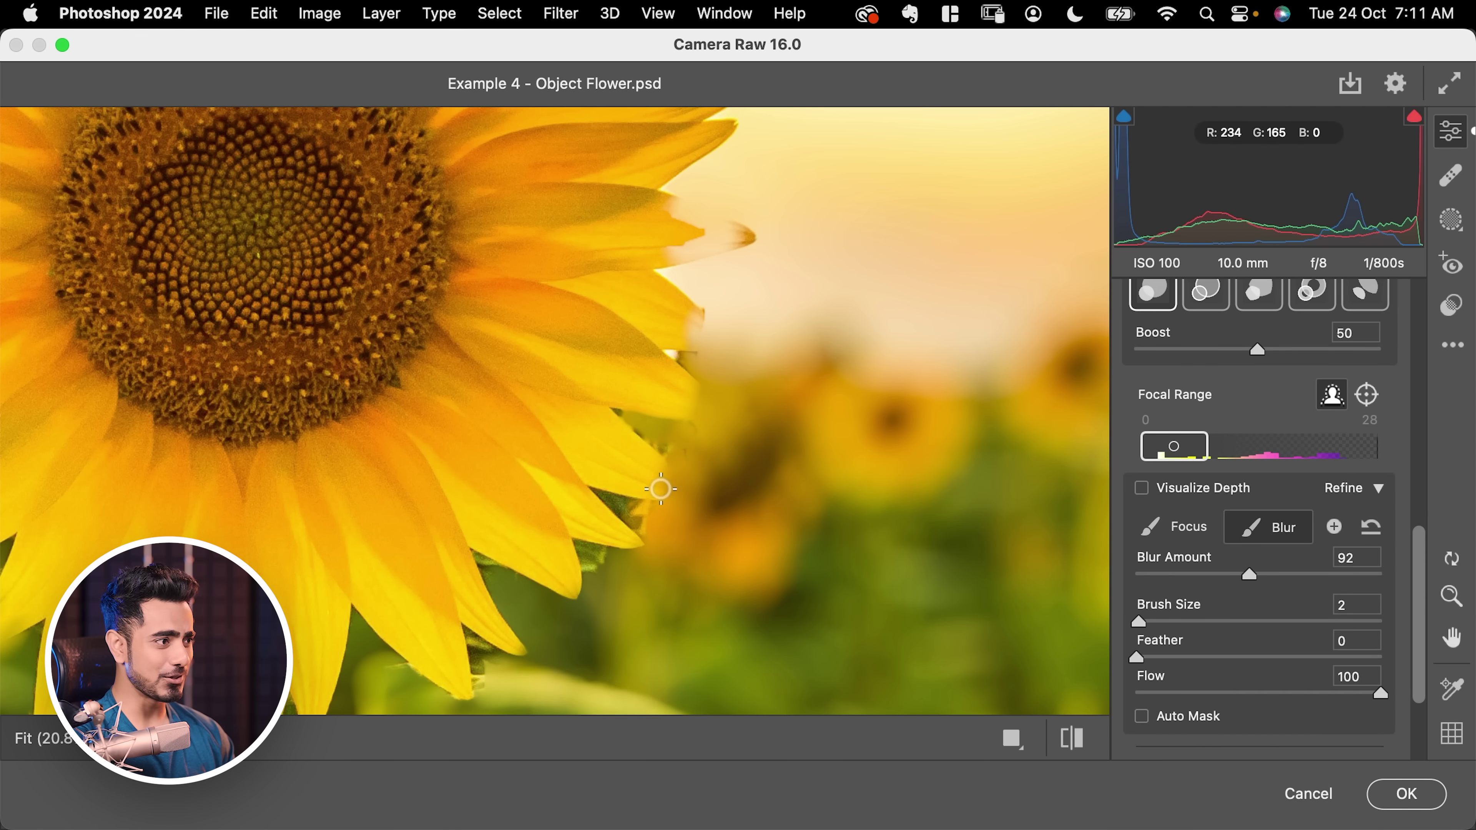
pyautogui.scroll(5, 640, 515)
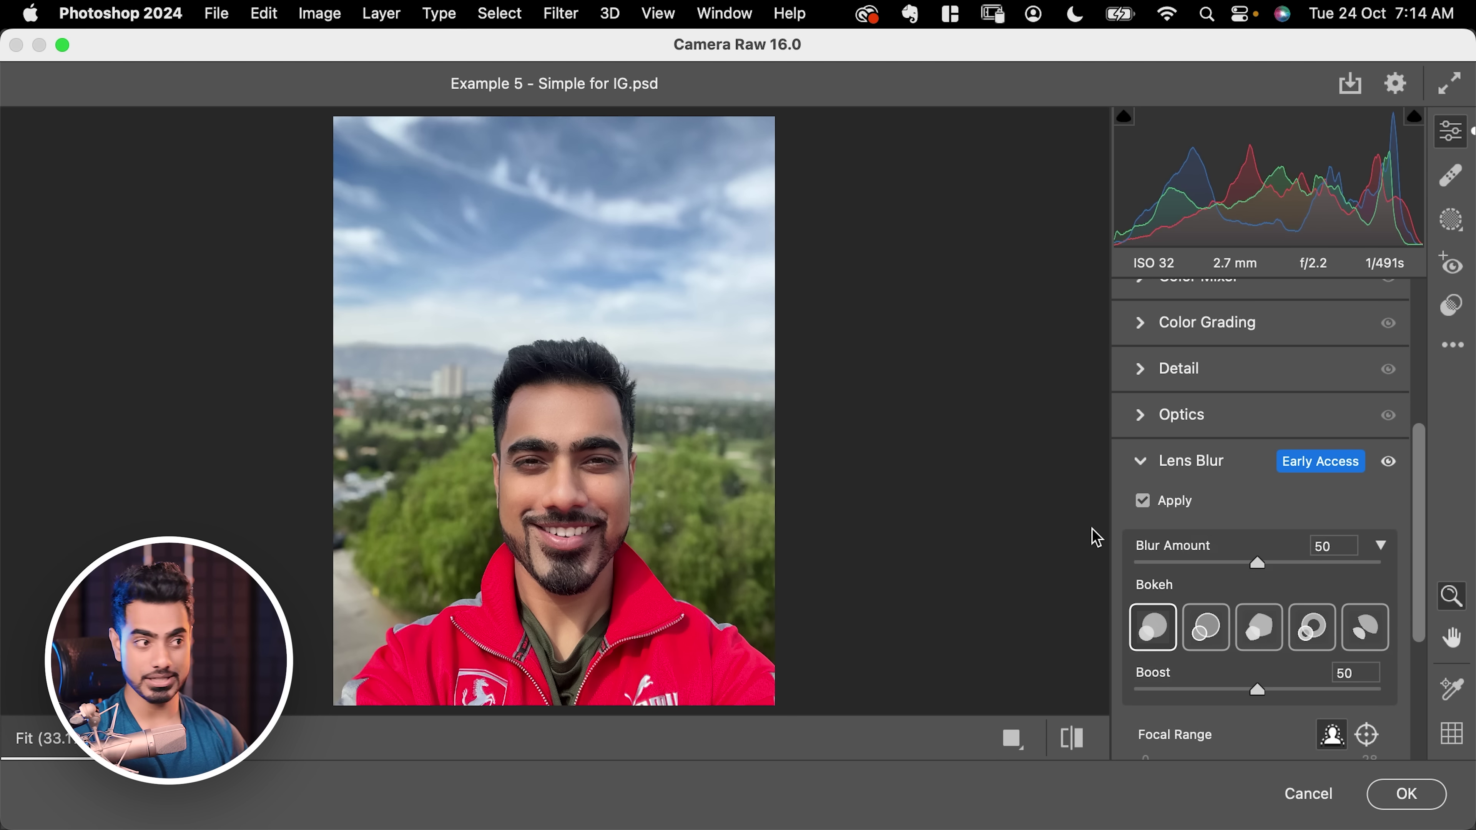
# Set Blur Amount to 87 with a stronger Boost, check the selfie's hairline, then fit the photo
pyautogui.moveTo(1260, 565); pyautogui.dragTo(1348, 563)
pyautogui.moveTo(1258, 690); pyautogui.dragTo(1354, 691)
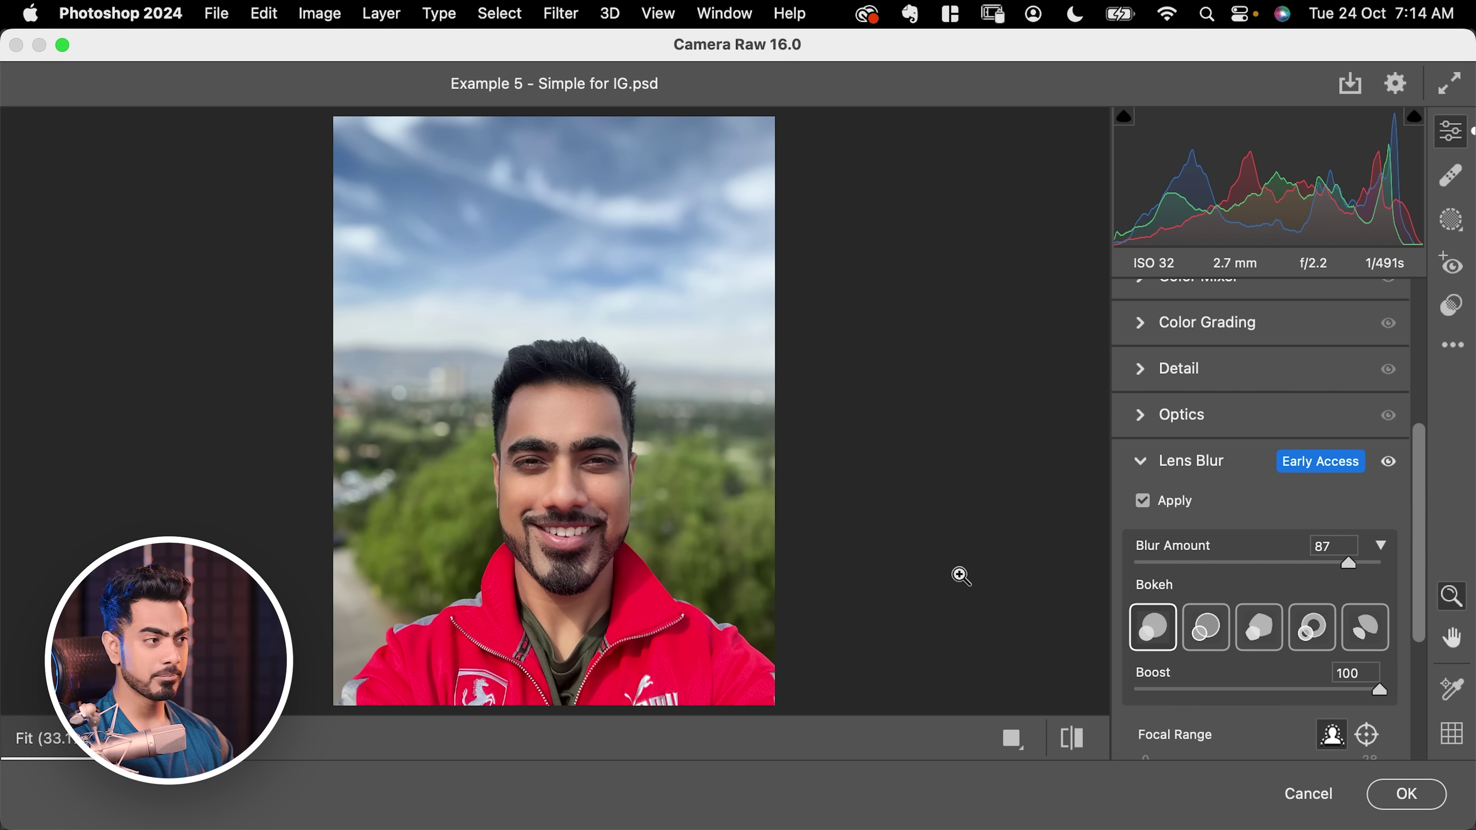
pyautogui.moveTo(637, 393); pyautogui.dragTo(840, 372)
pyautogui.press('h')
pyautogui.moveTo(642, 422); pyautogui.dragTo(754, 544)
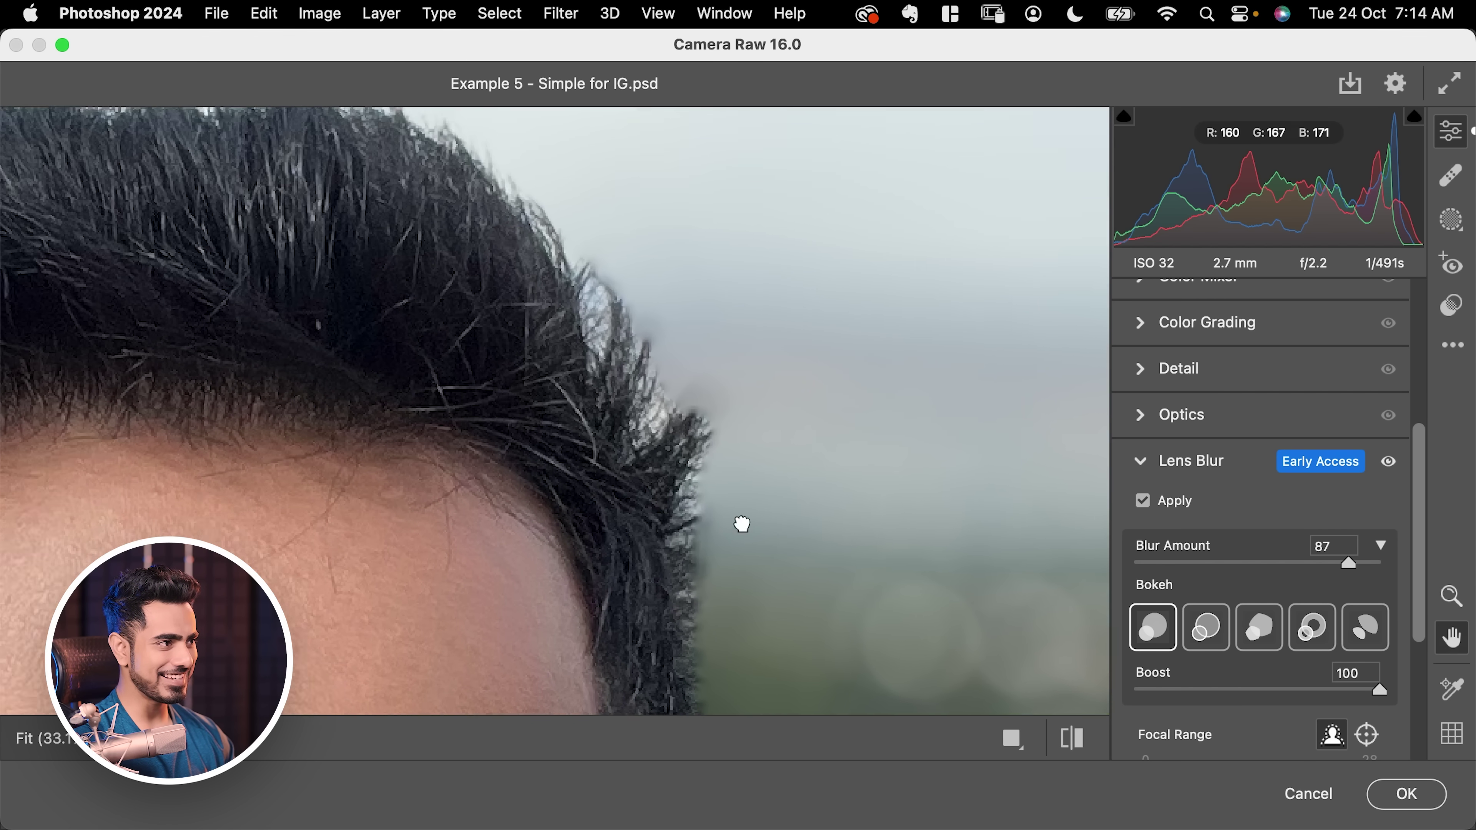
pyautogui.moveTo(600, 407); pyautogui.dragTo(656, 462)
pyautogui.moveTo(451, 352); pyautogui.dragTo(695, 373)
pyautogui.press('z')
pyautogui.press('super+0')
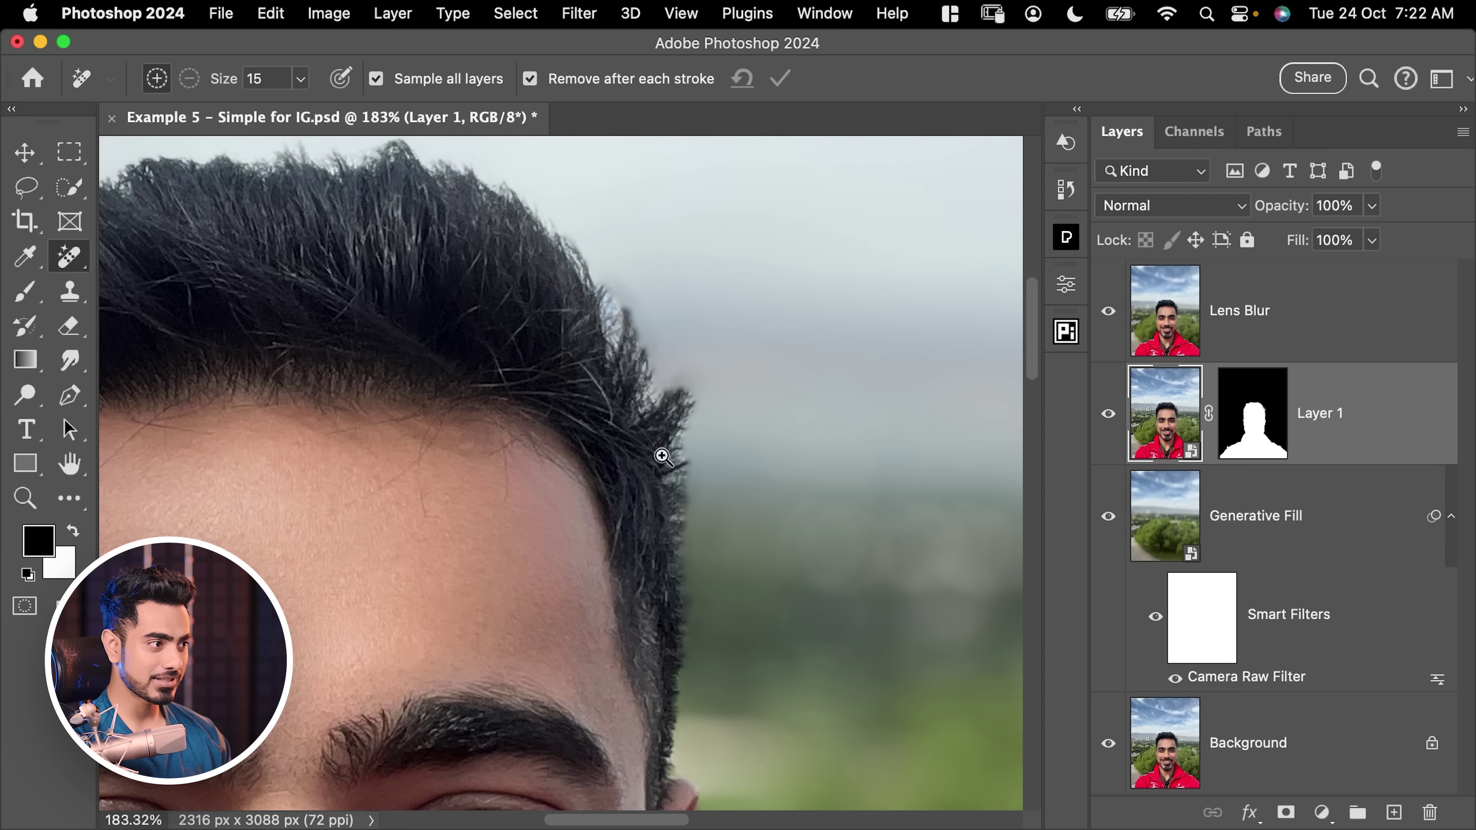
# Hide the Lens Blur layer and inspect the selfie's hairline, forehead and spiky hair against the sky
pyautogui.scroll(2, 663, 392)
pyautogui.moveTo(663, 392); pyautogui.dragTo(669, 363)
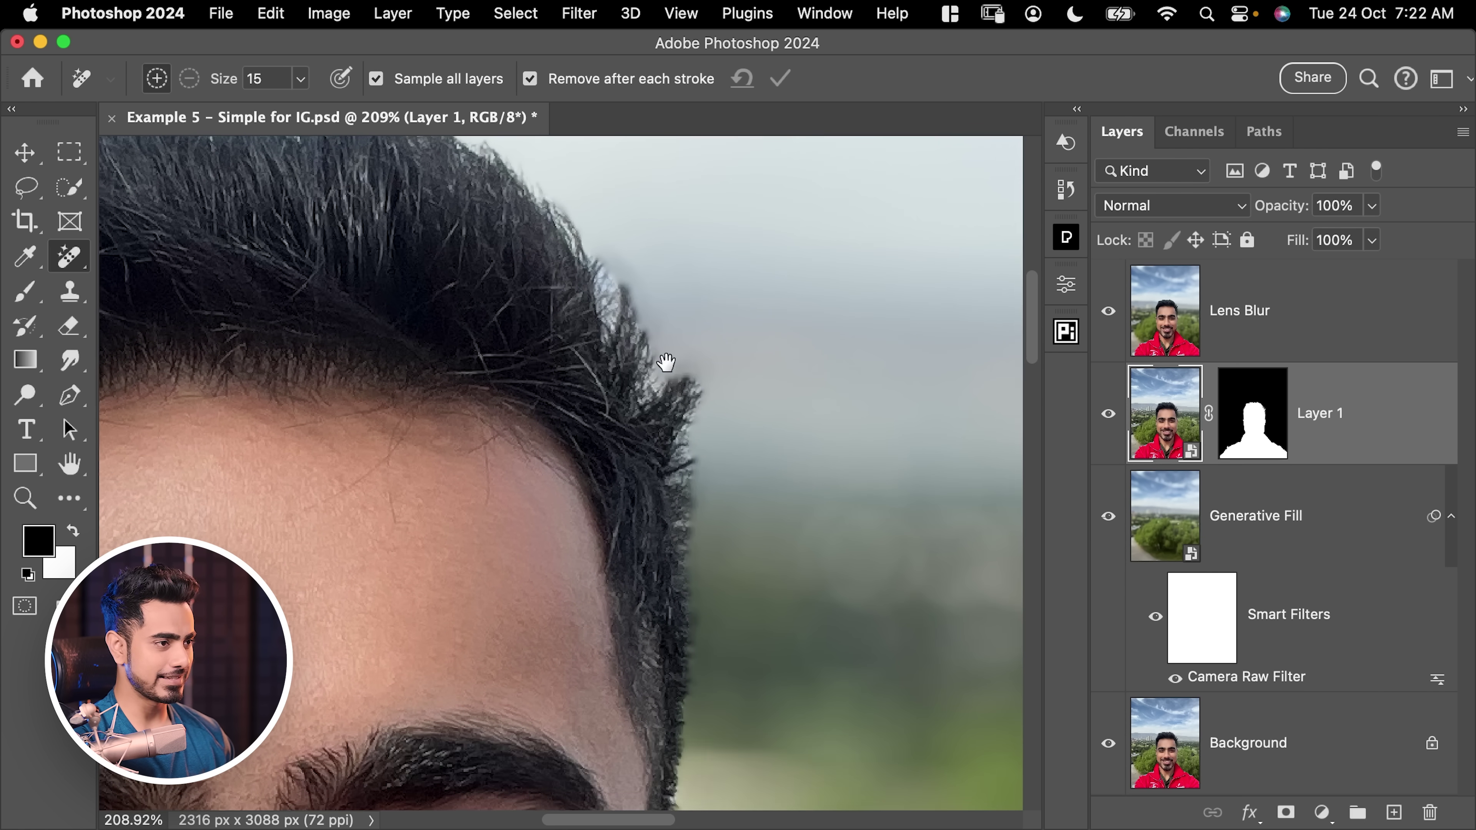
pyautogui.click(1109, 314)
pyautogui.moveTo(807, 494); pyautogui.dragTo(718, 434)
pyautogui.moveTo(781, 484); pyautogui.dragTo(731, 402)
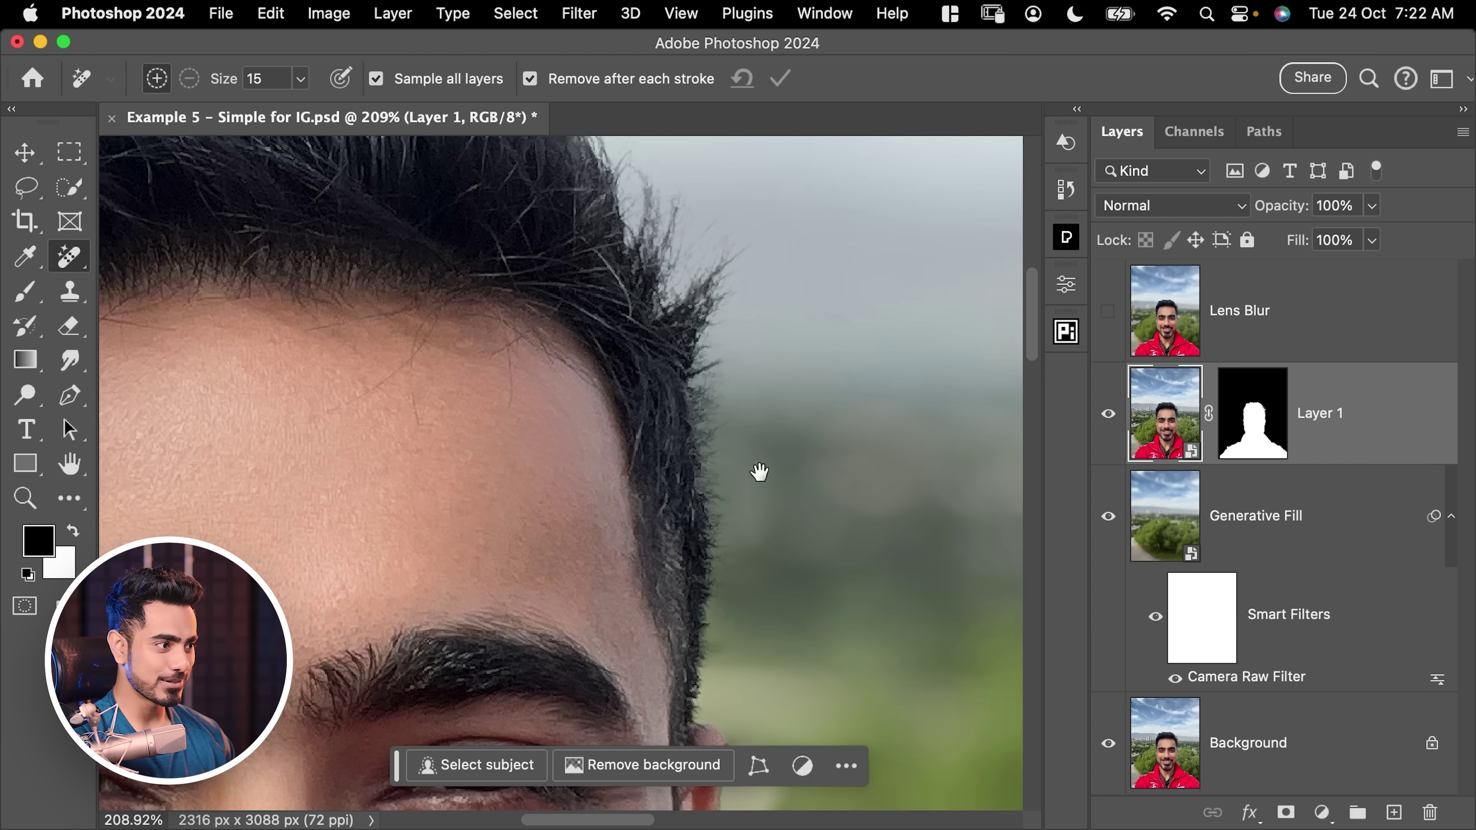
pyautogui.moveTo(761, 481)
pyautogui.mouseDown()
pyautogui.moveTo(778, 495)
pyautogui.moveTo(734, 456)
pyautogui.moveTo(738, 602)
pyautogui.mouseUp()
pyautogui.moveTo(675, 386)
pyautogui.mouseDown()
pyautogui.moveTo(748, 511)
pyautogui.moveTo(702, 478)
pyautogui.moveTo(702, 440)
pyautogui.moveTo(713, 503)
pyautogui.mouseUp()
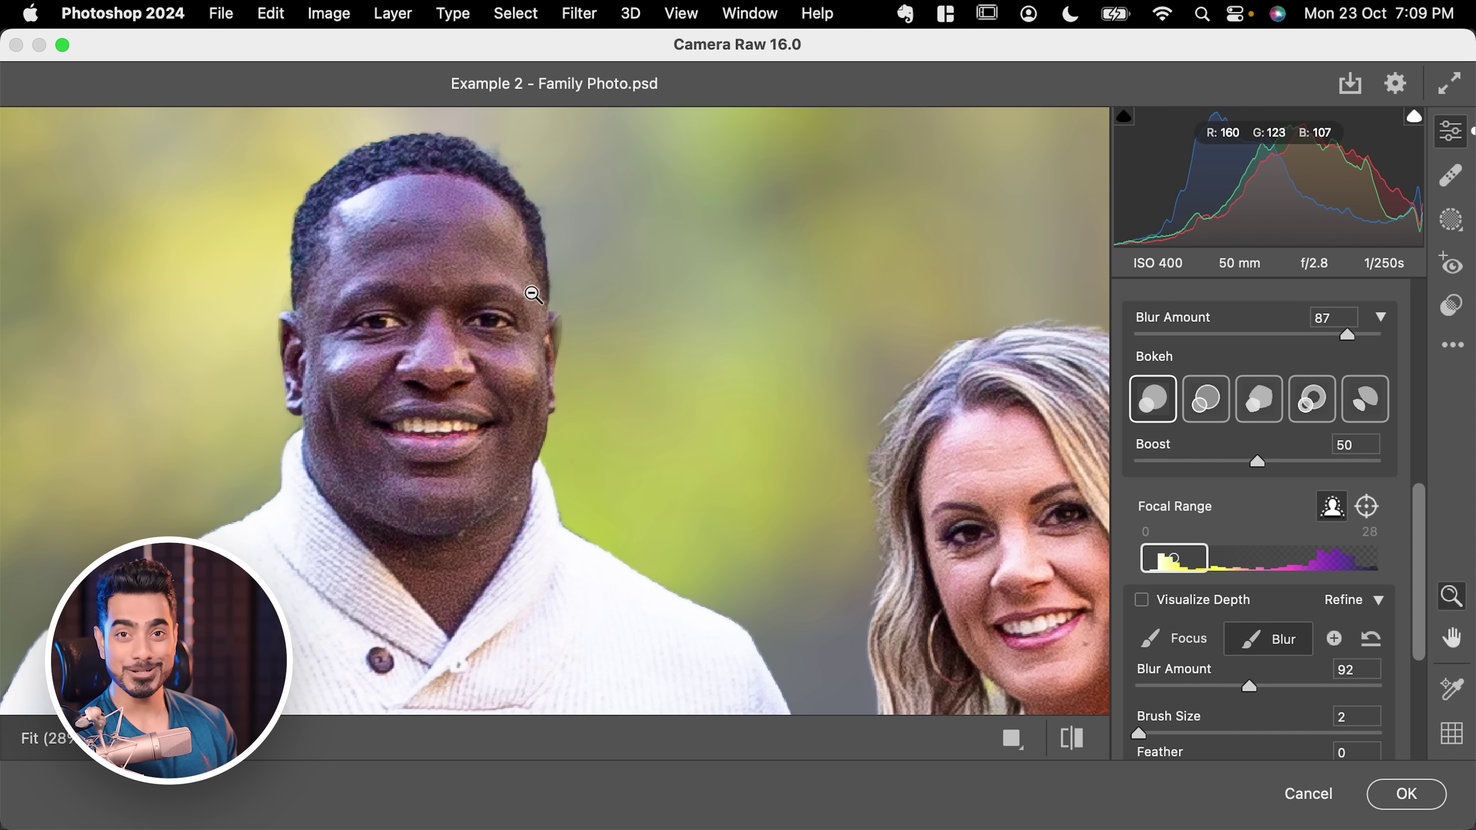
# Zoom in and pan across the man's face to check how Lens Blur renders there
pyautogui.scroll(5, 533, 292)
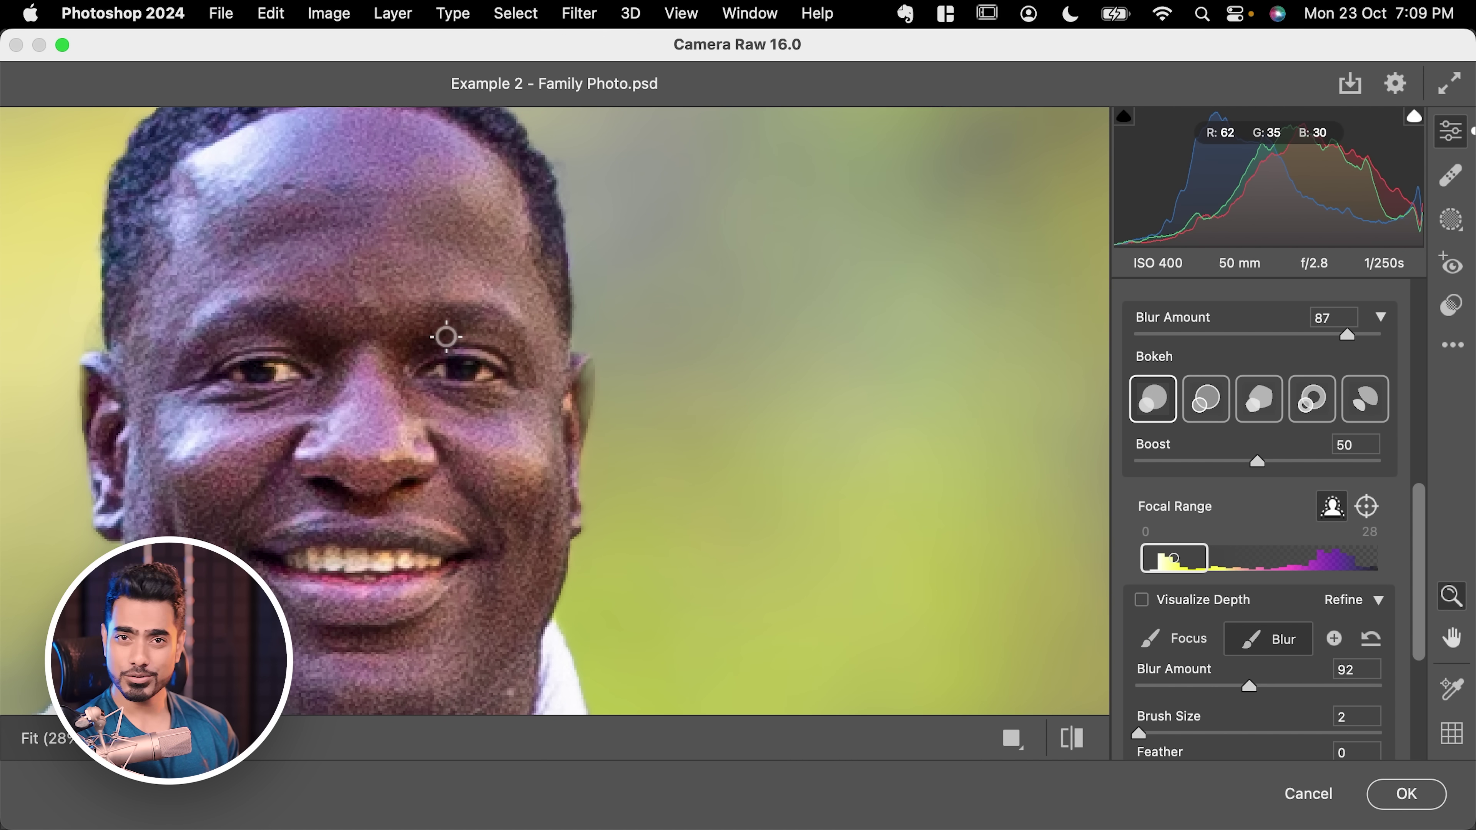
pyautogui.moveTo(444, 337); pyautogui.dragTo(354, 407)
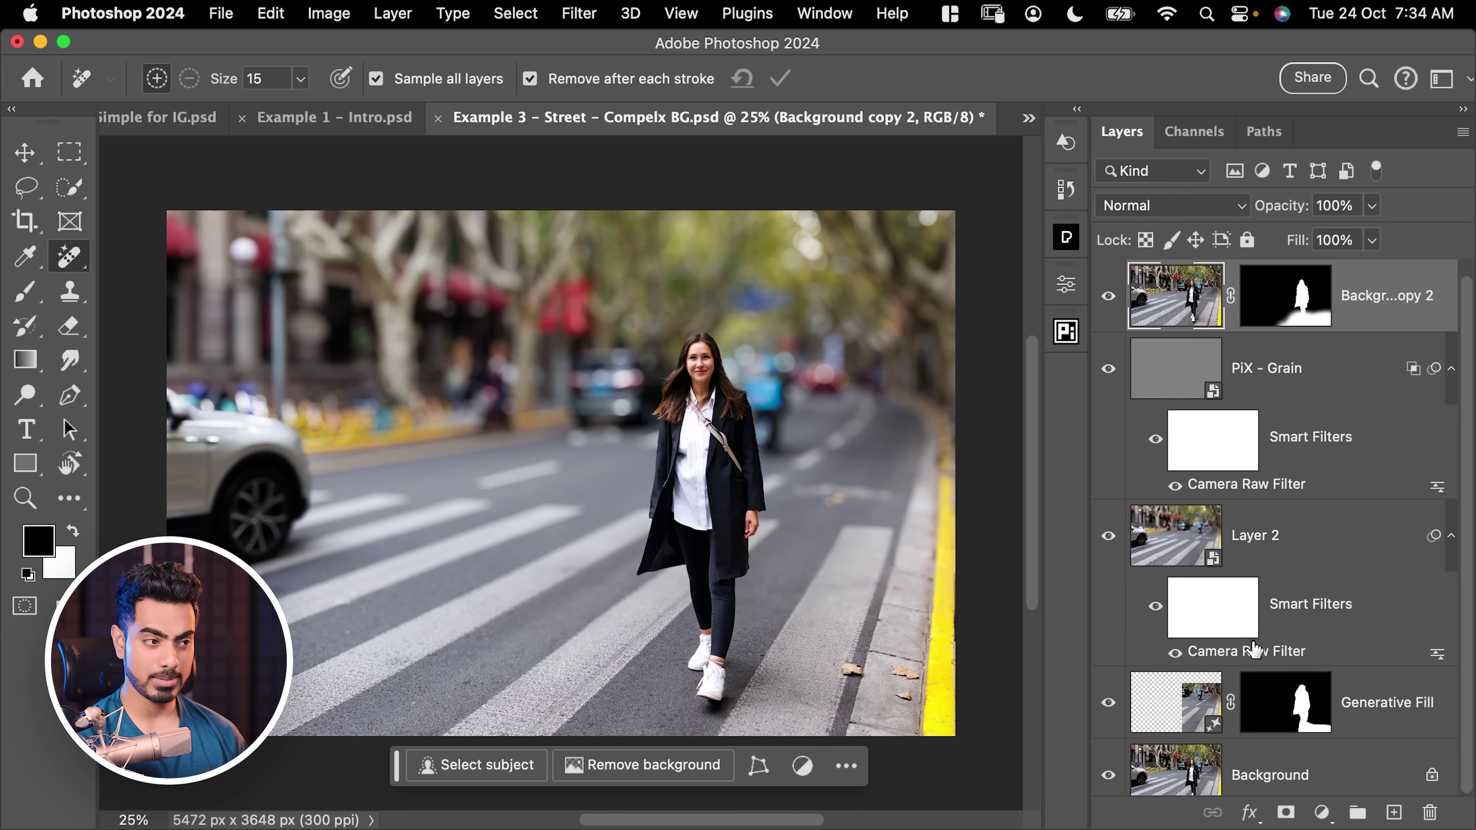
# Reopen Layer 2's Camera Raw Filter and enable Visualize Depth for the Lens Blur depth overlay
pyautogui.doubleClick(1251, 651)
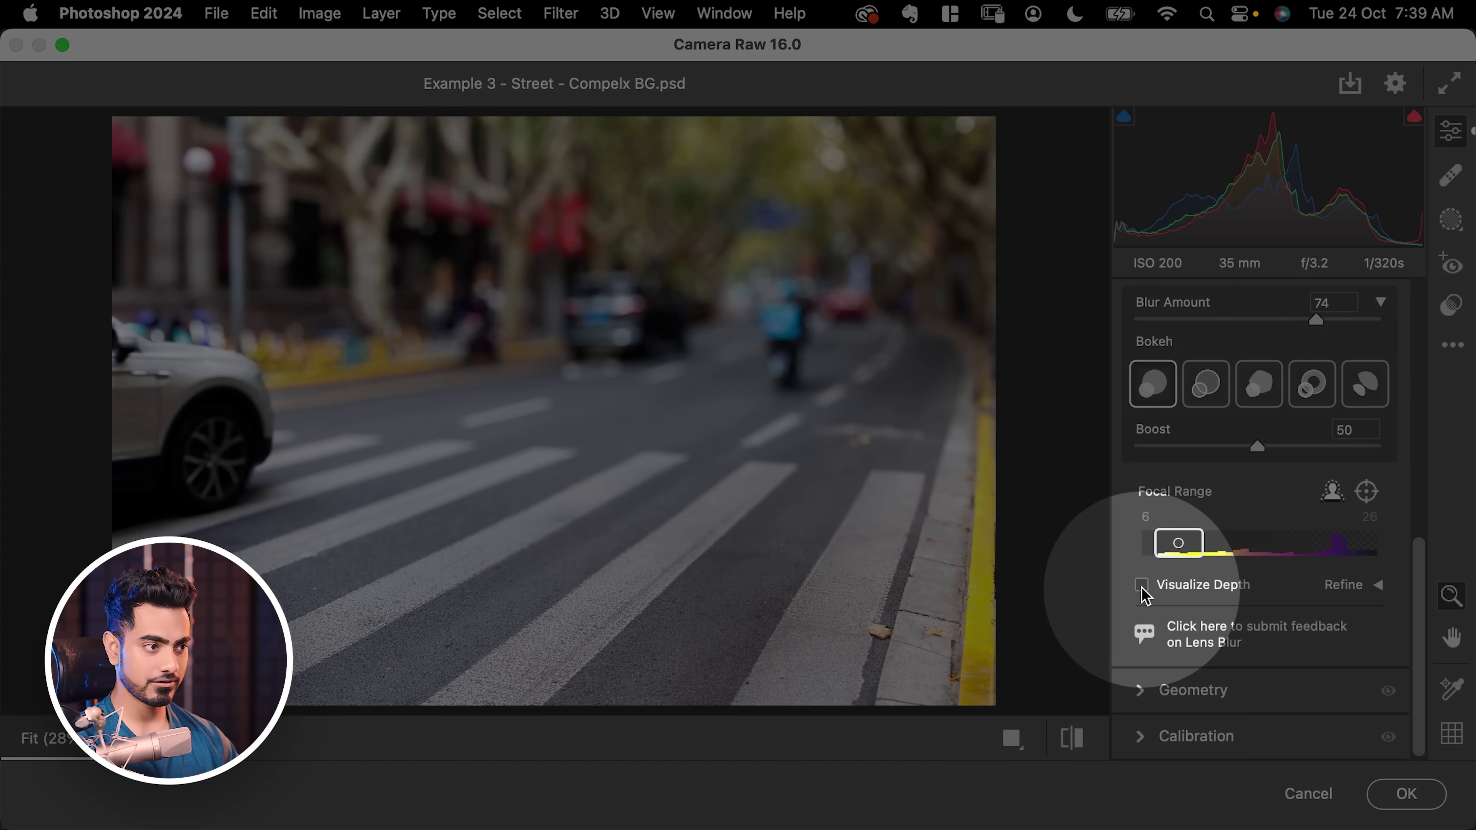
pyautogui.click(1141, 585)
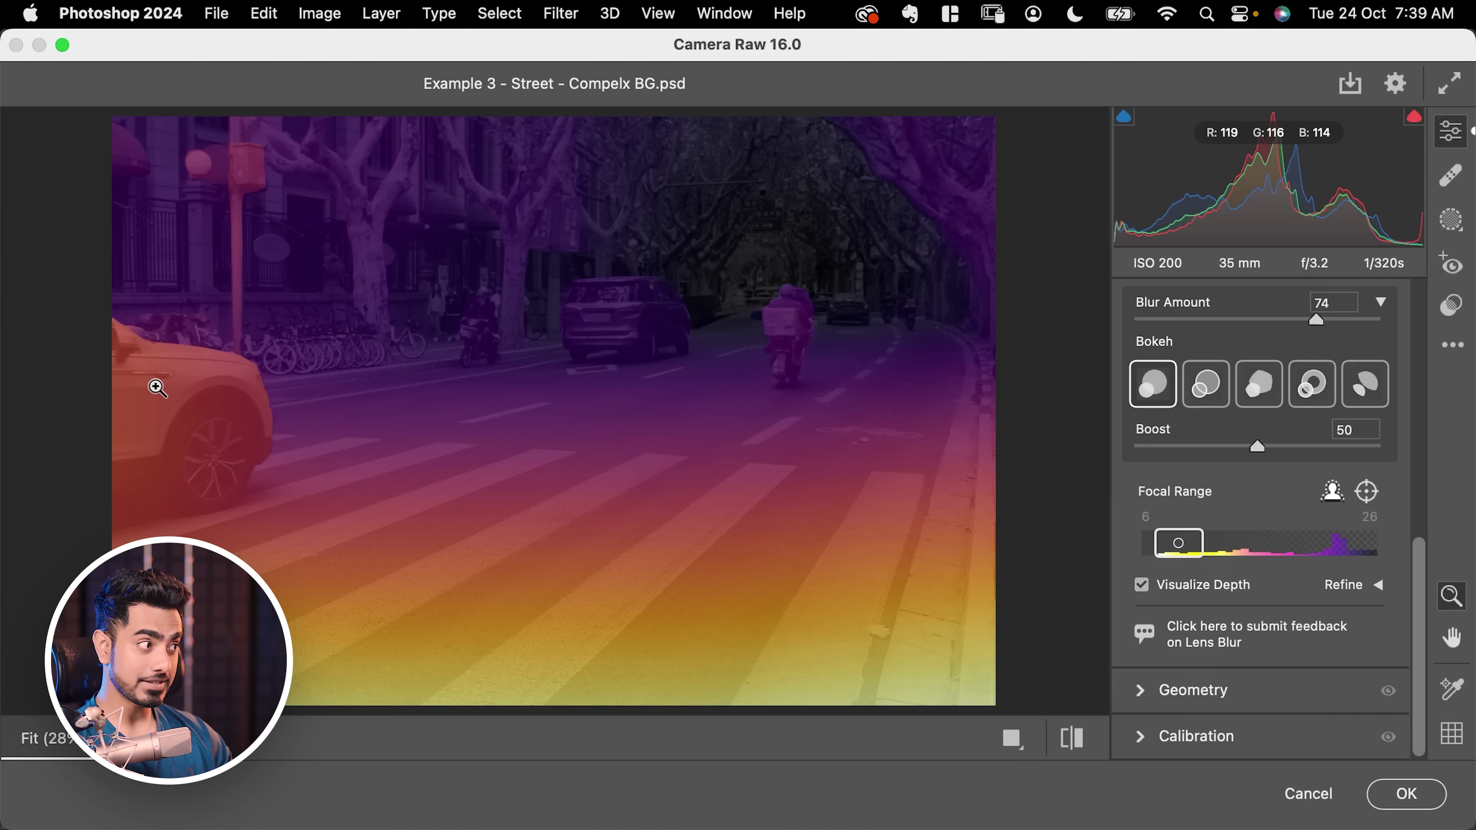